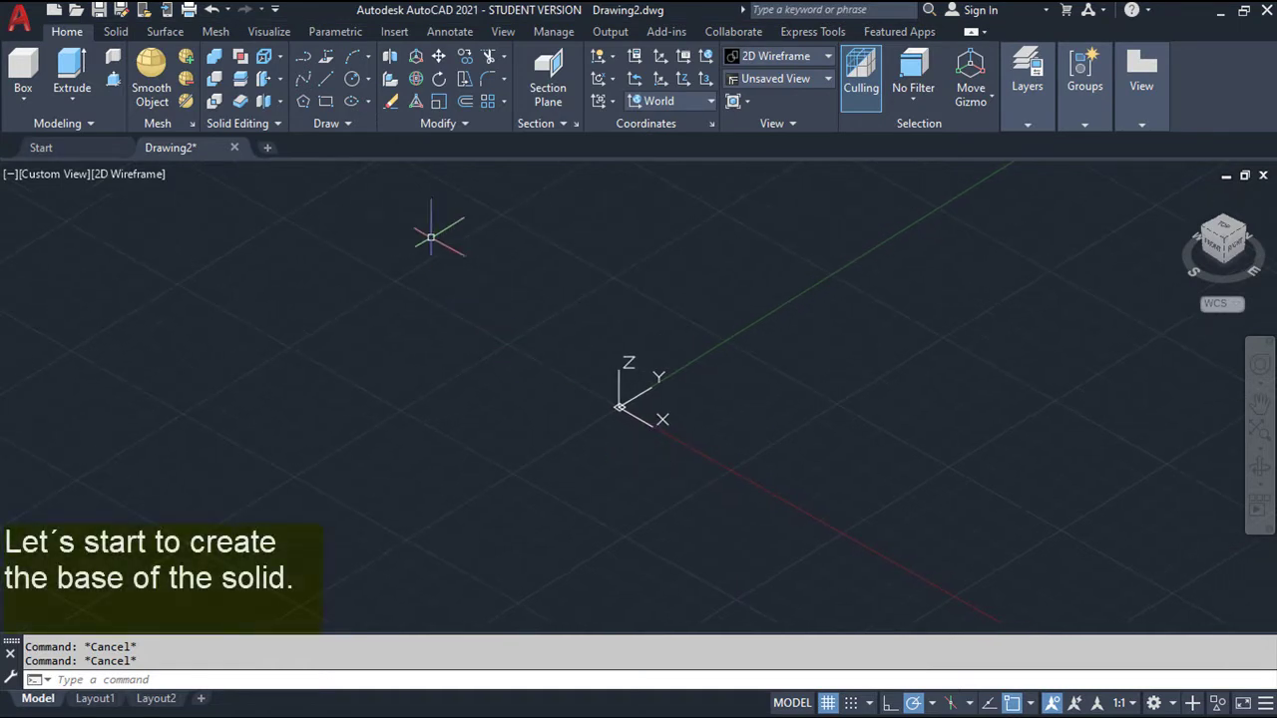
# Step: Draw a 70 by 80 rectangle with its first corner at 0,0
pyautogui.click(324, 102)
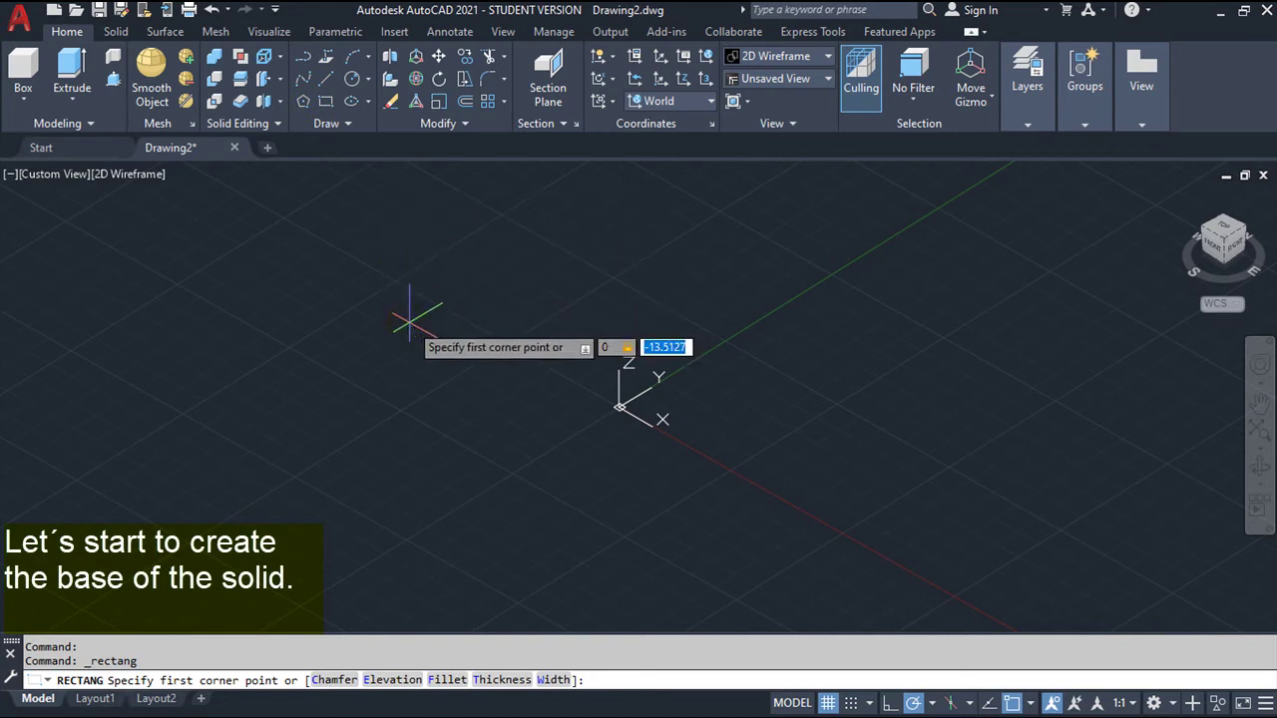
pyautogui.press('Return')
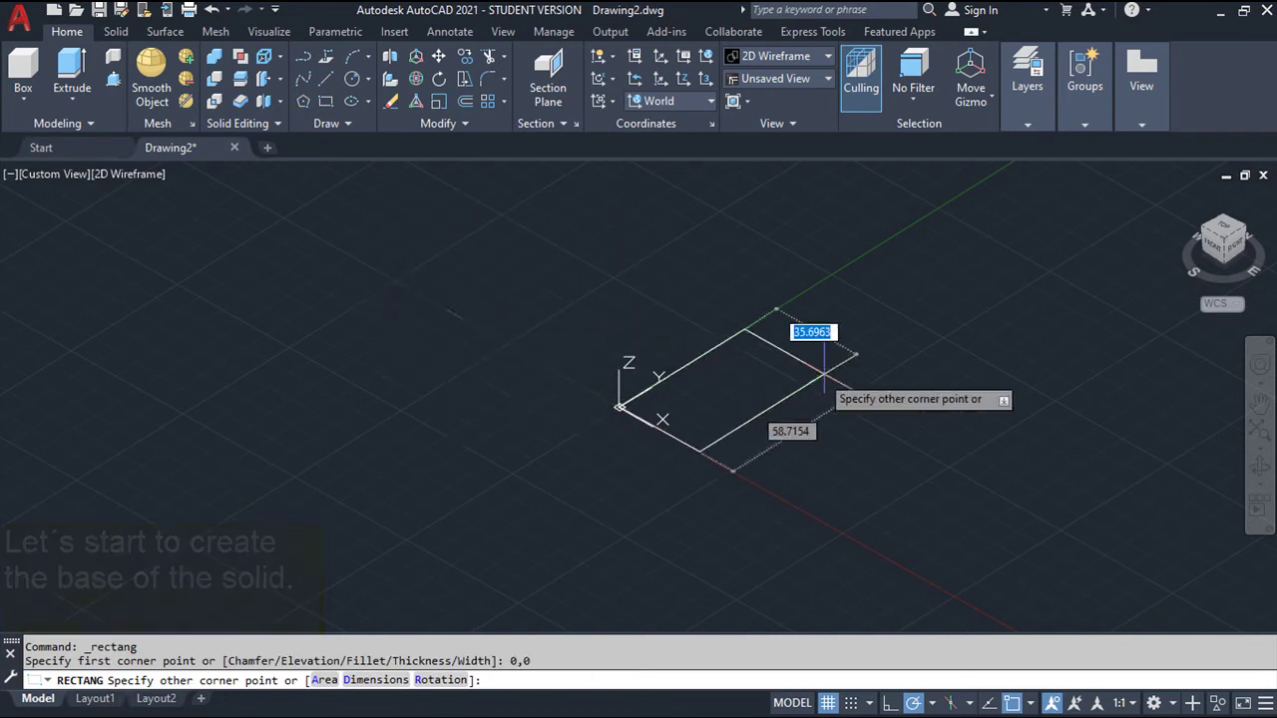
pyautogui.scroll(2, 818, 389)
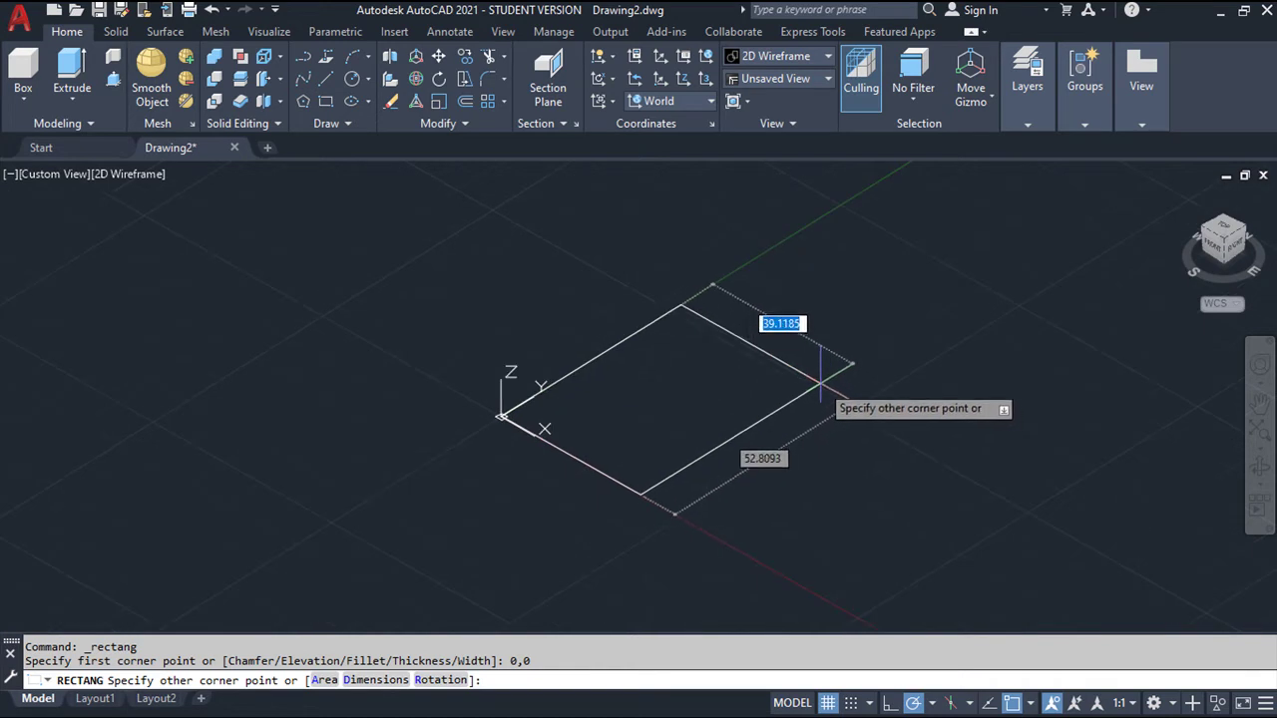
pyautogui.write('@70')
pyautogui.press('Tab')
pyautogui.press('Return')
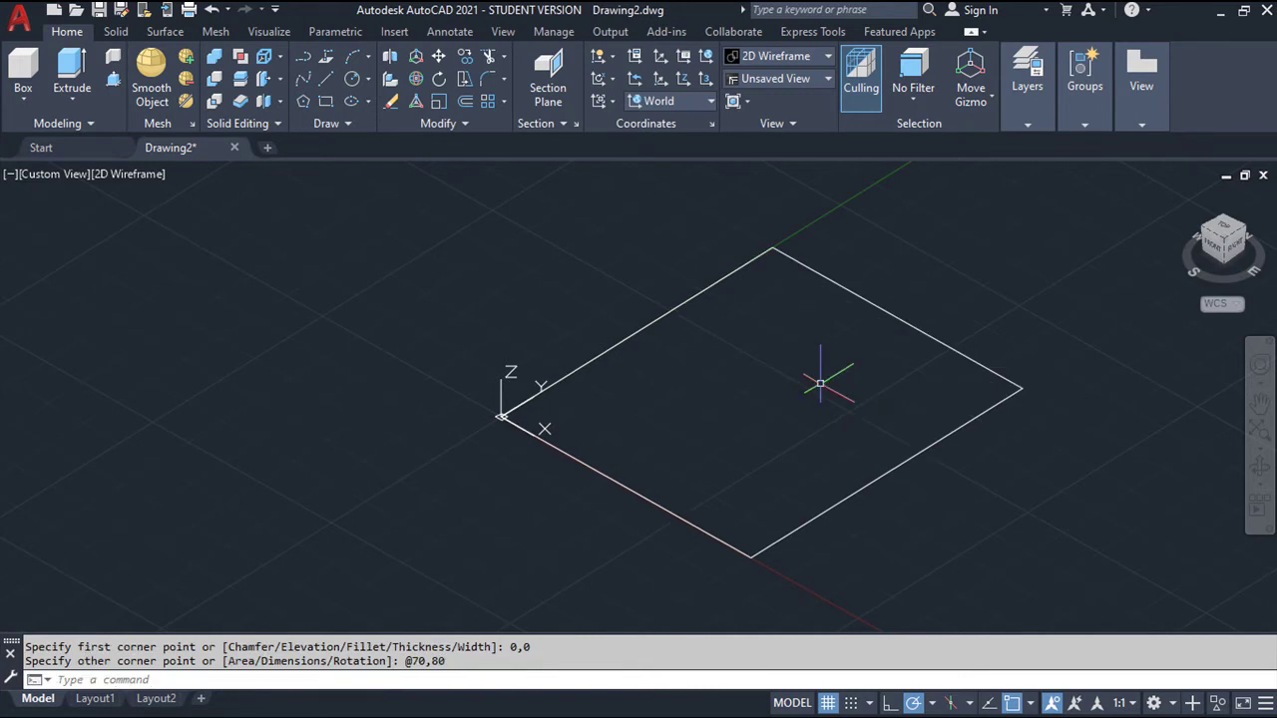
pyautogui.moveTo(815, 411); pyautogui.dragTo(767, 410, button='middle')
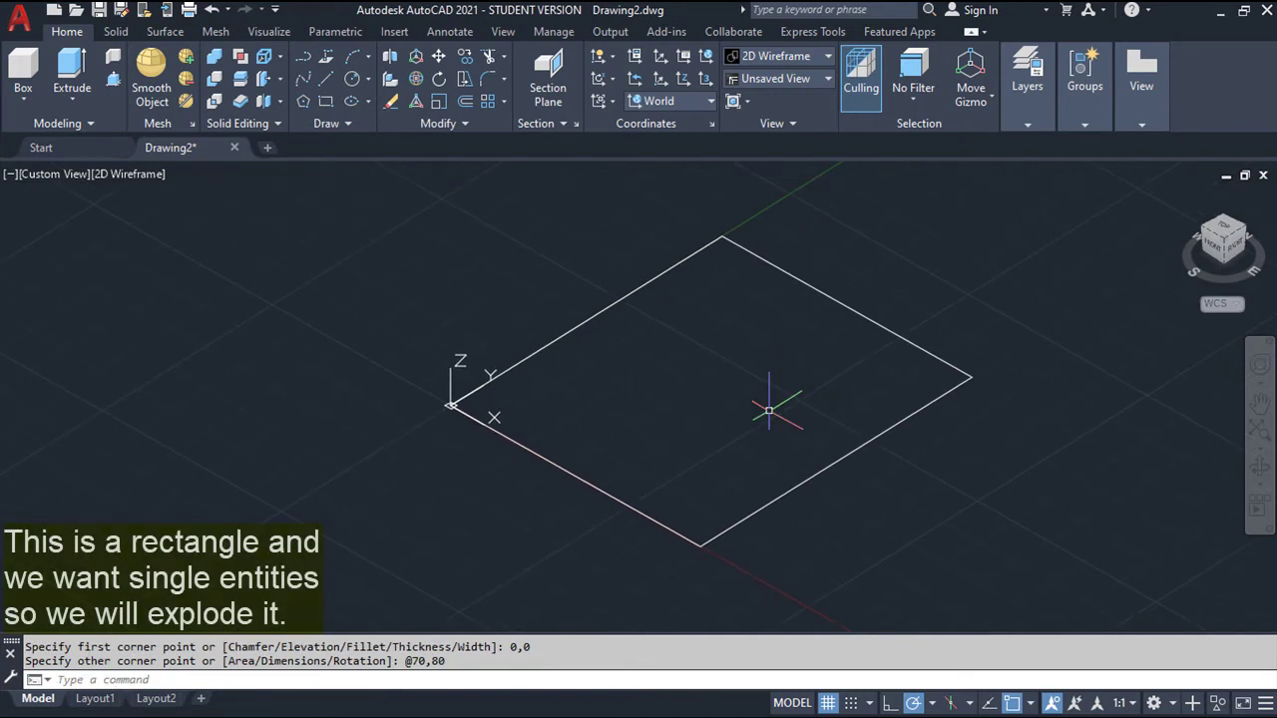
pyautogui.press('Escape')
pyautogui.press('Escape')
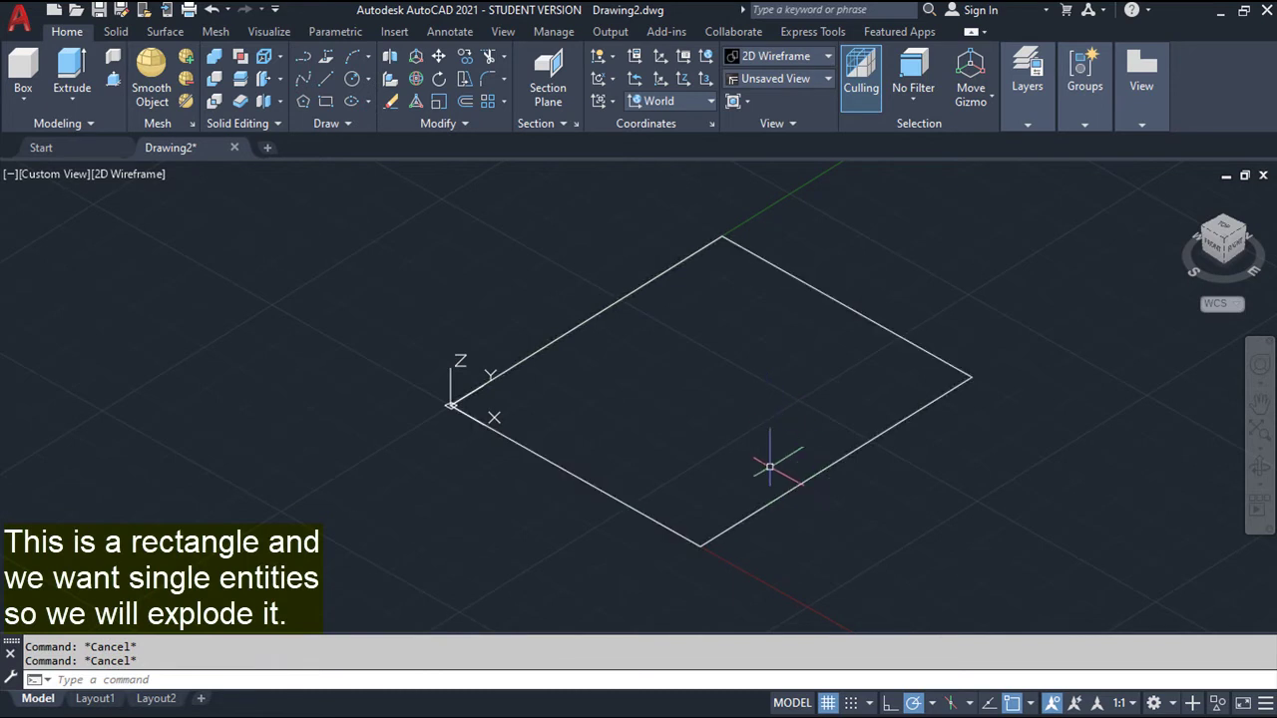
# Step: Explode the 70 by 80 rectangle into four separate line segments
pyautogui.write('explode')
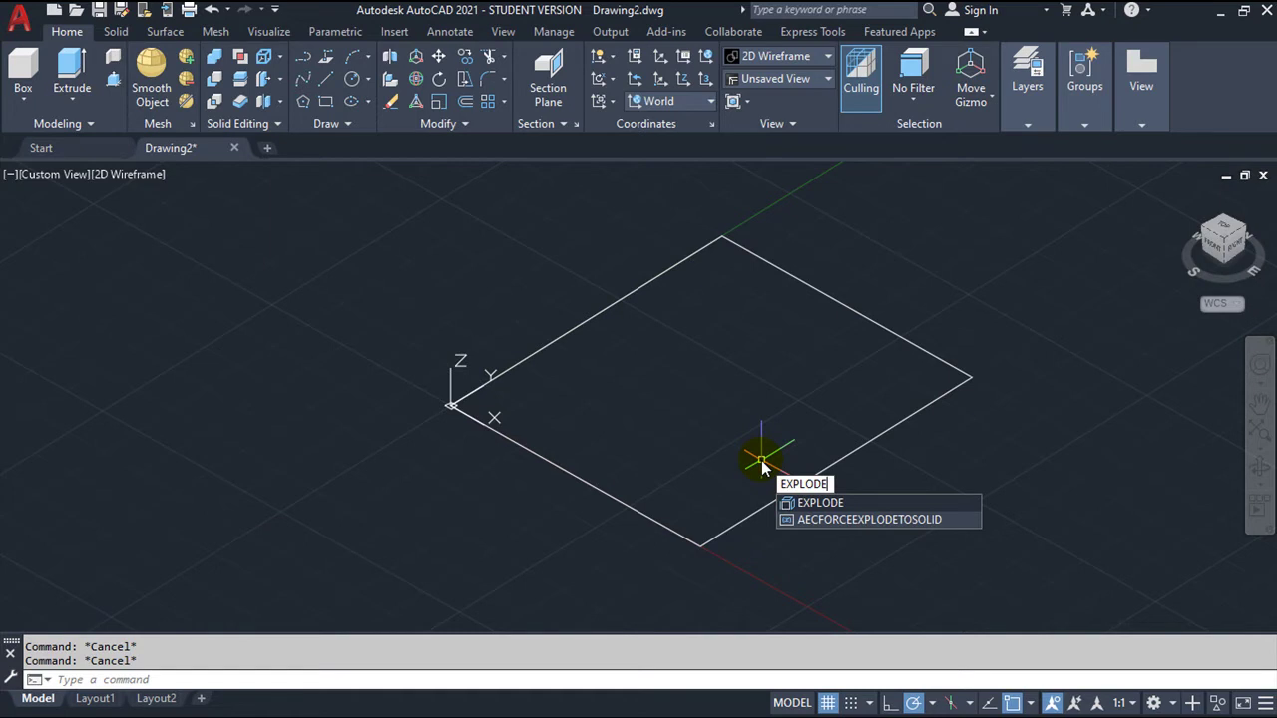
pyautogui.press('Return')
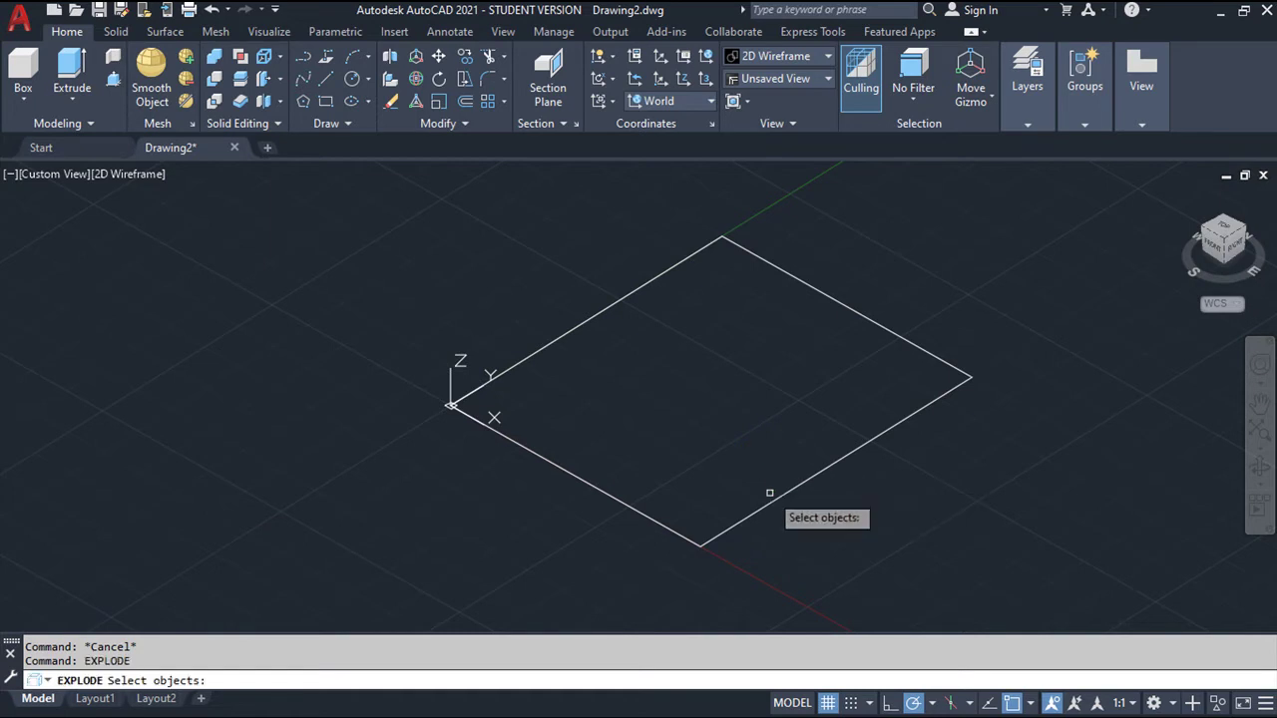
pyautogui.click(769, 501)
pyautogui.press('Return')
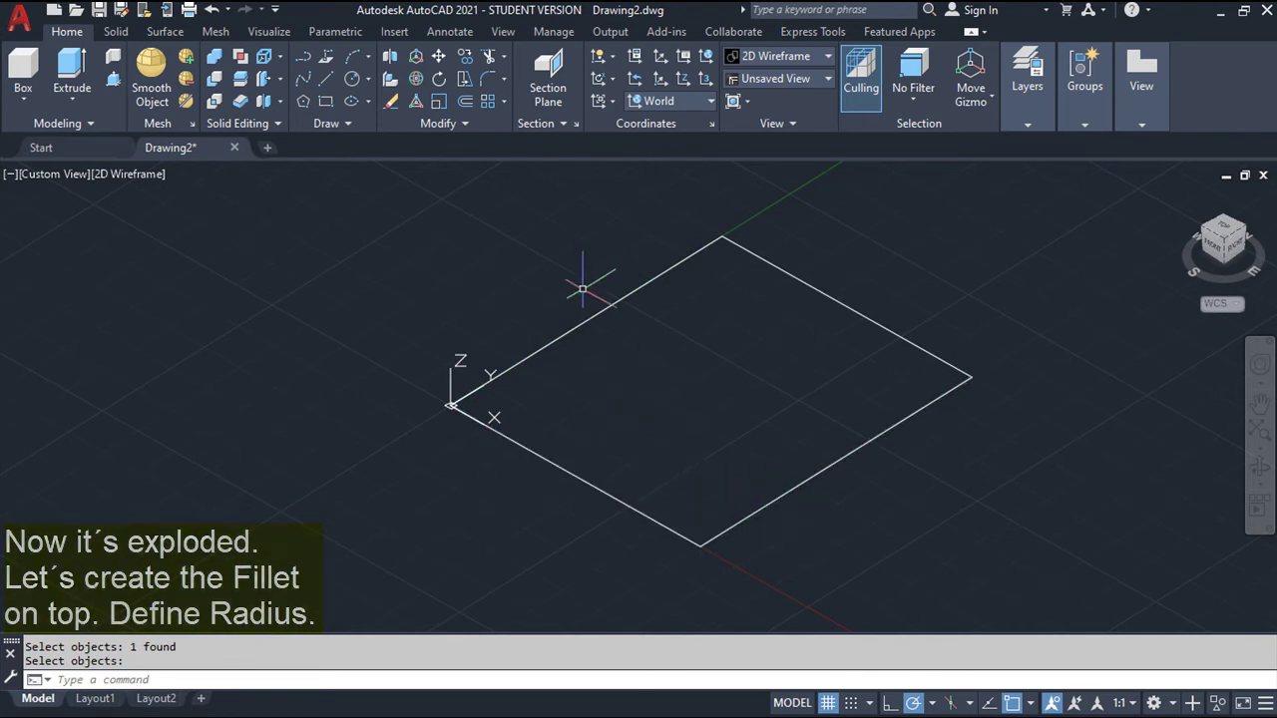
# Step: Fillet the outline's left corner with a radius of 35
pyautogui.click(487, 88)
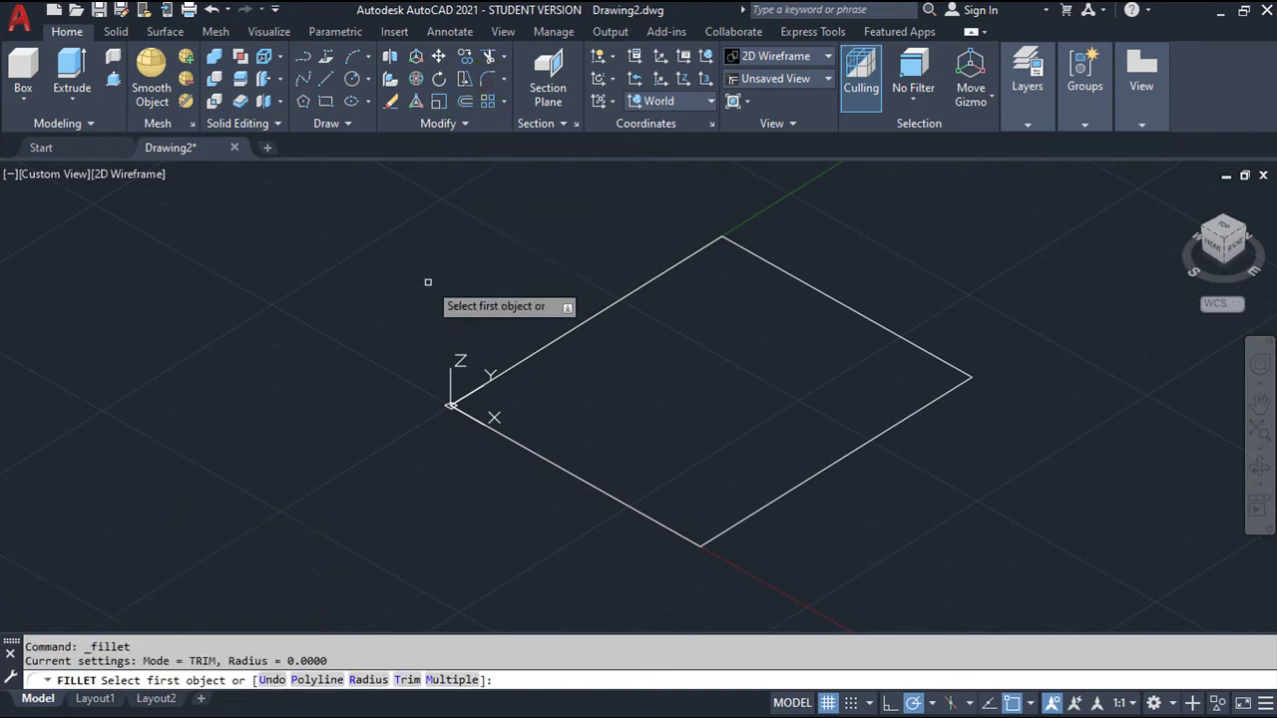
pyautogui.rightClick(426, 288)
pyautogui.click(465, 389)
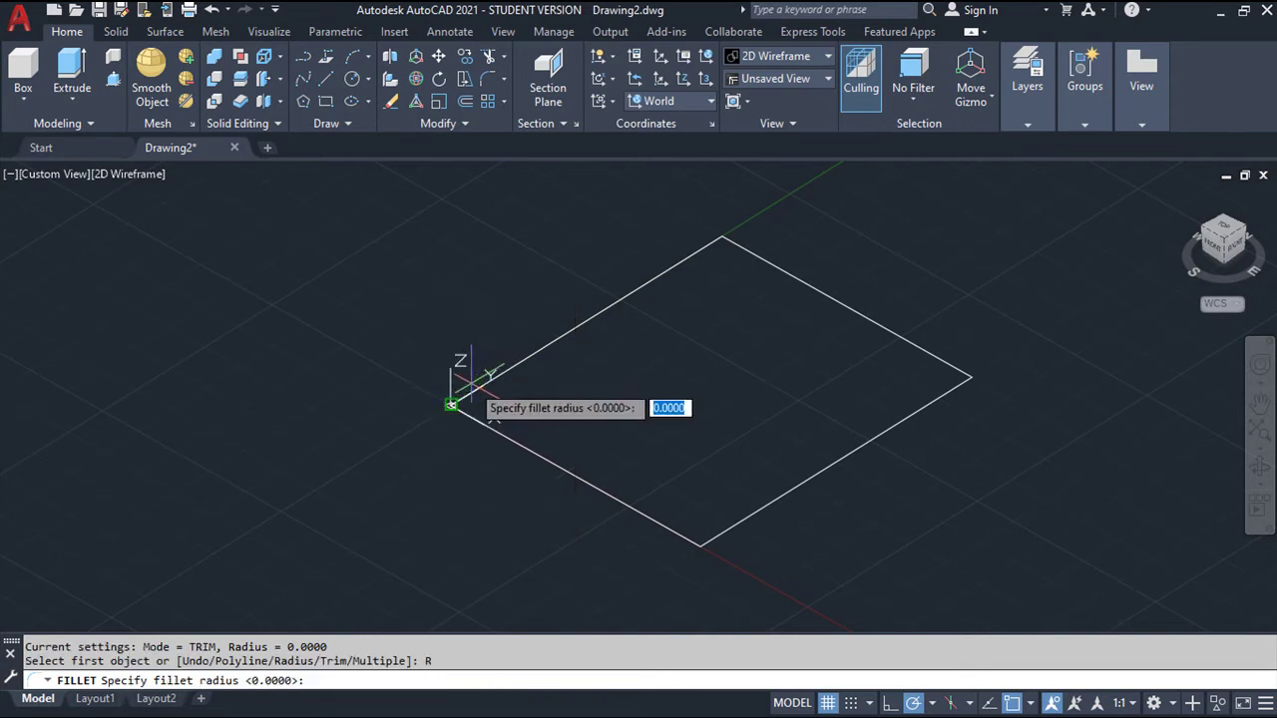
pyautogui.write('35')
pyautogui.press('Return')
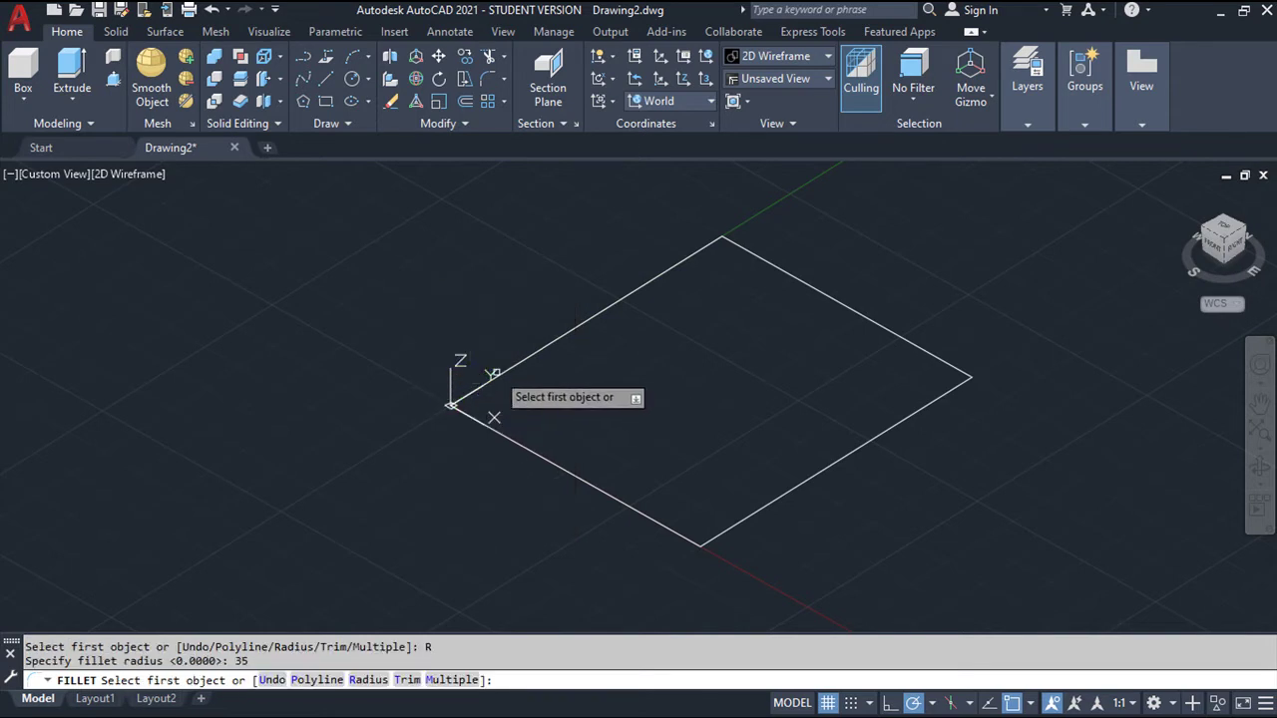
pyautogui.click(506, 373)
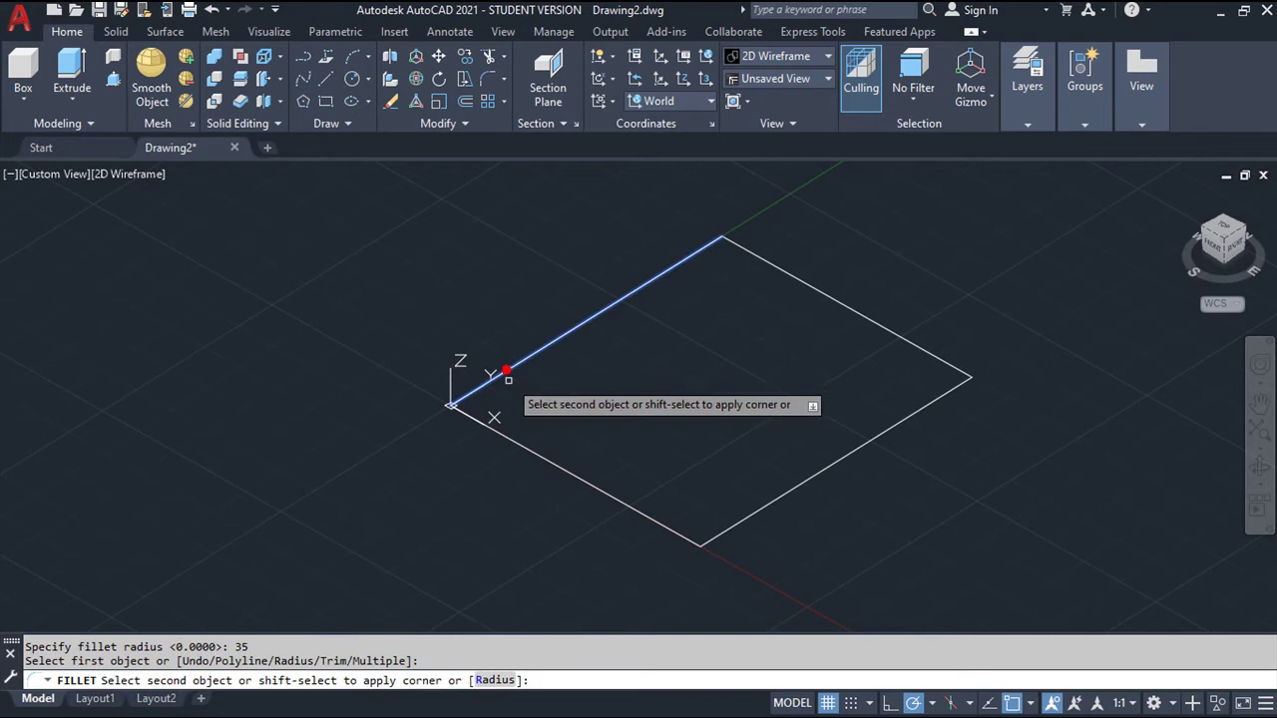
pyautogui.click(515, 440)
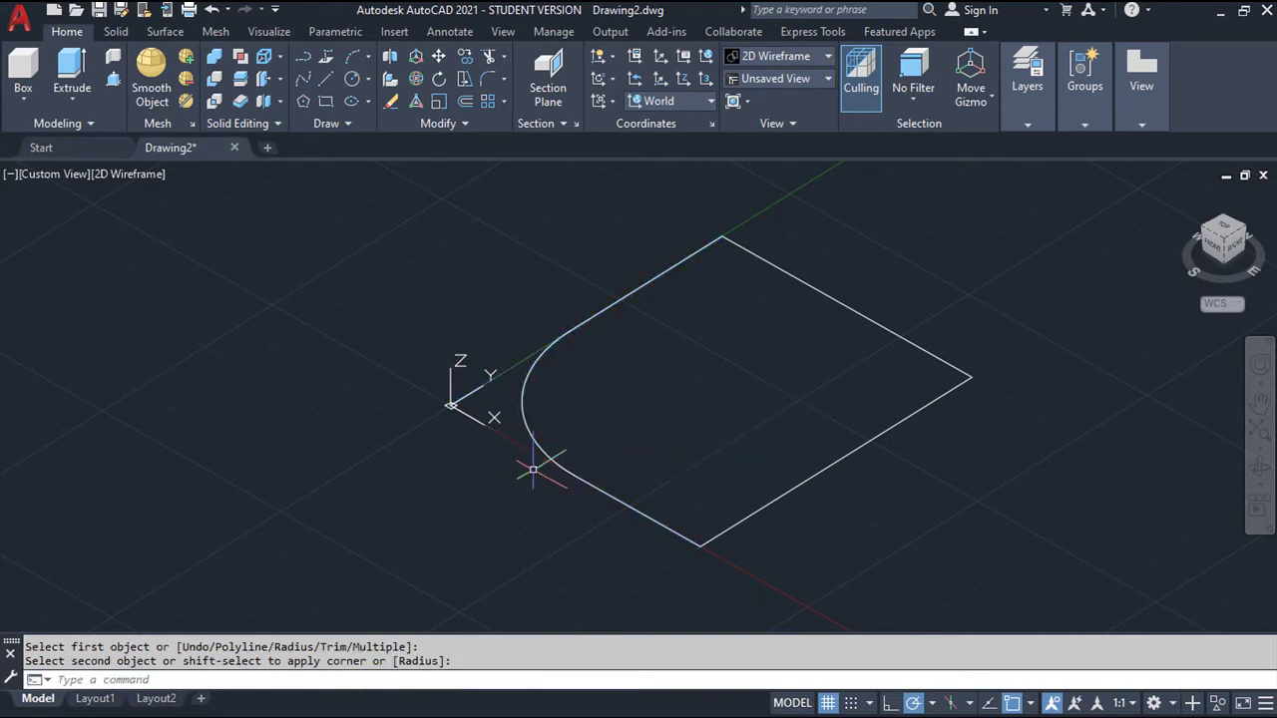
# Step: Fillet the bottom corner at the same radius 35, completing the rounded end
pyautogui.press('Return')
pyautogui.click(608, 494)
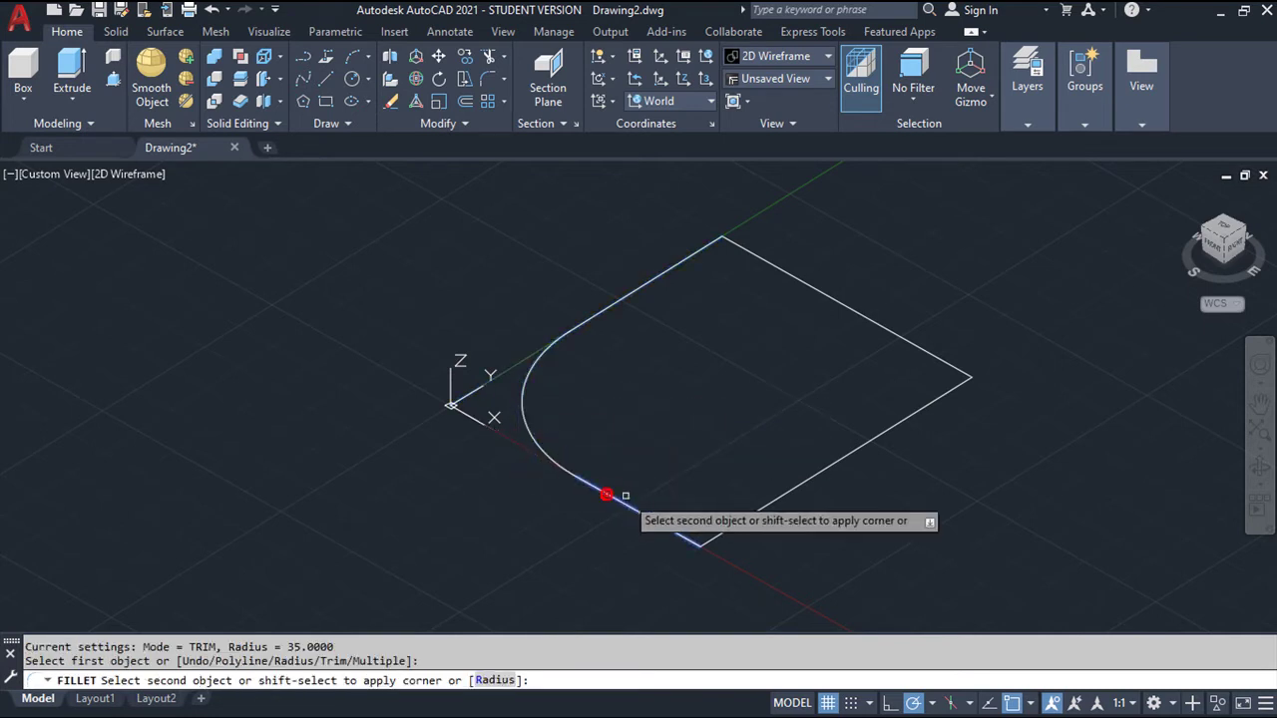
pyautogui.click(742, 522)
pyautogui.press('Escape')
pyautogui.press('Escape')
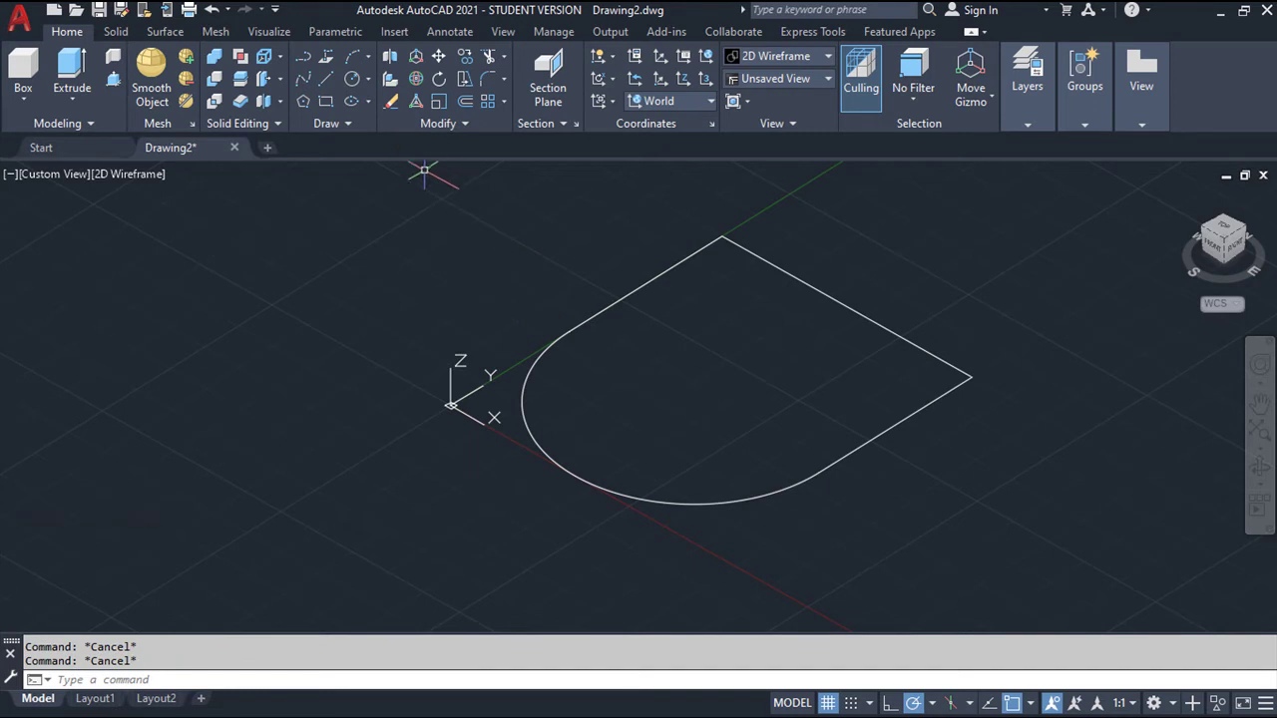
# Step: Add the R35 radius dimension to the rounded end of the profile
pyautogui.click(443, 32)
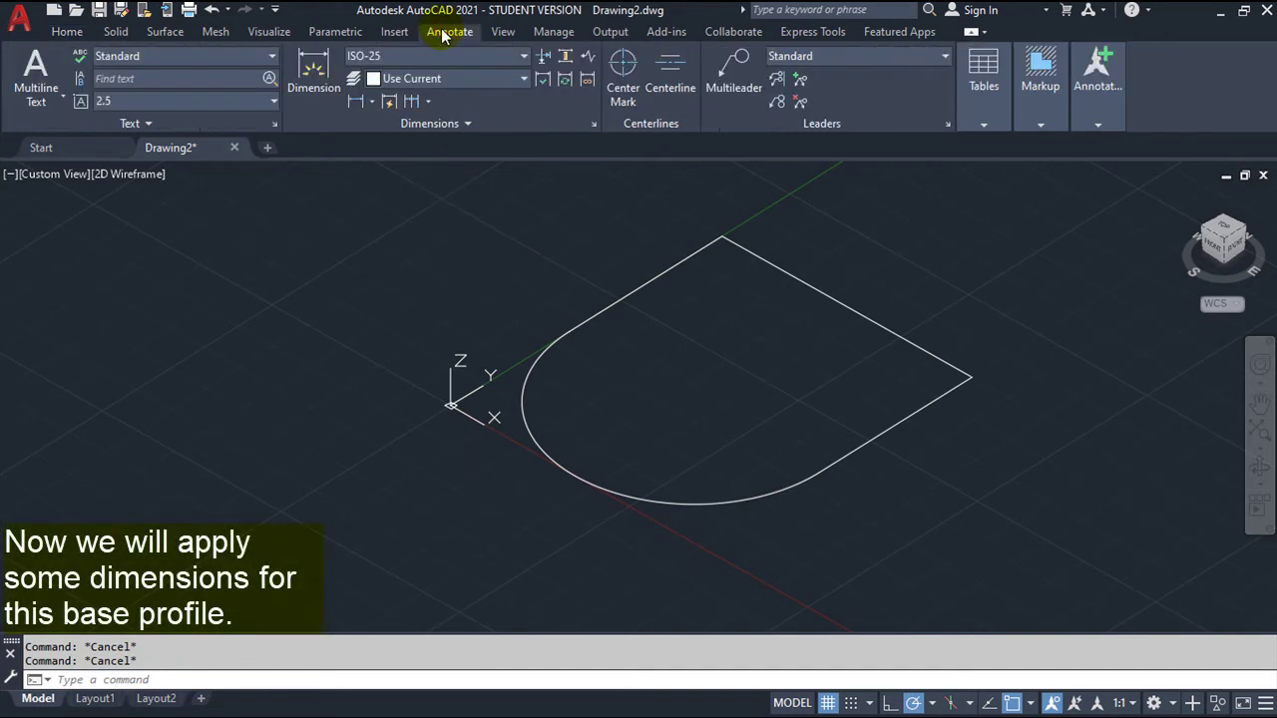
pyautogui.click(313, 72)
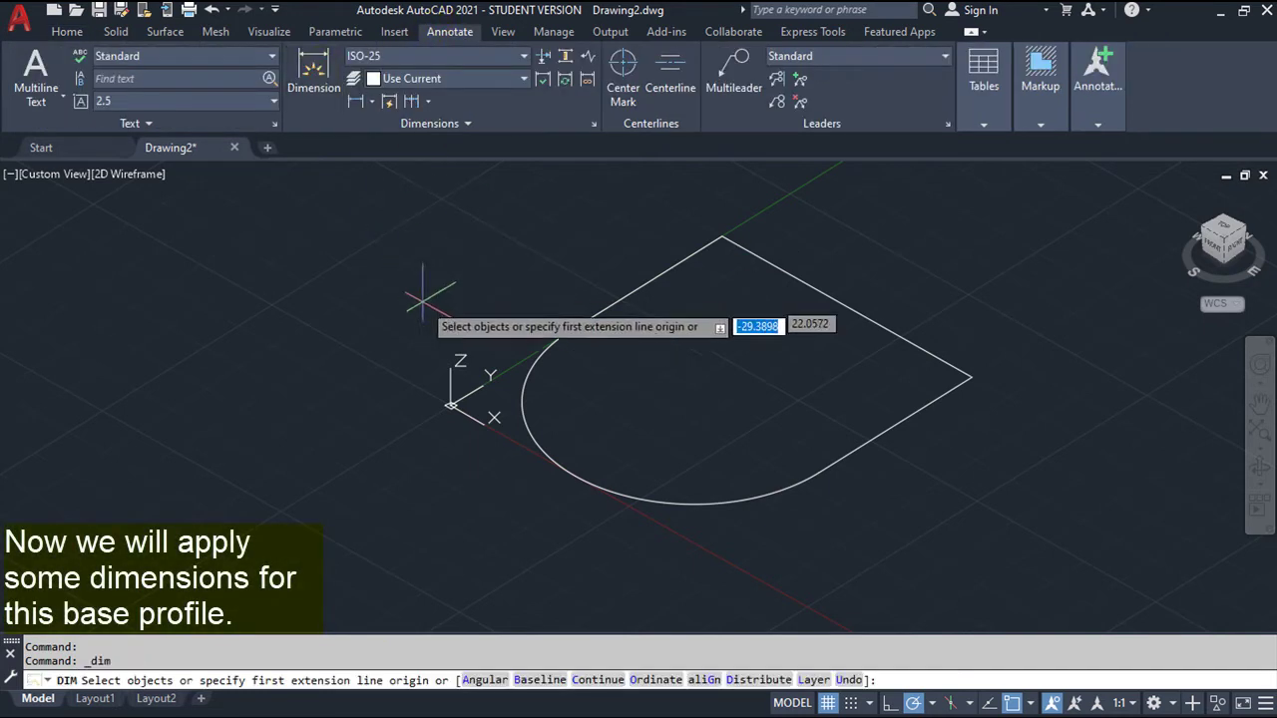
pyautogui.press('Return')
pyautogui.click(576, 476)
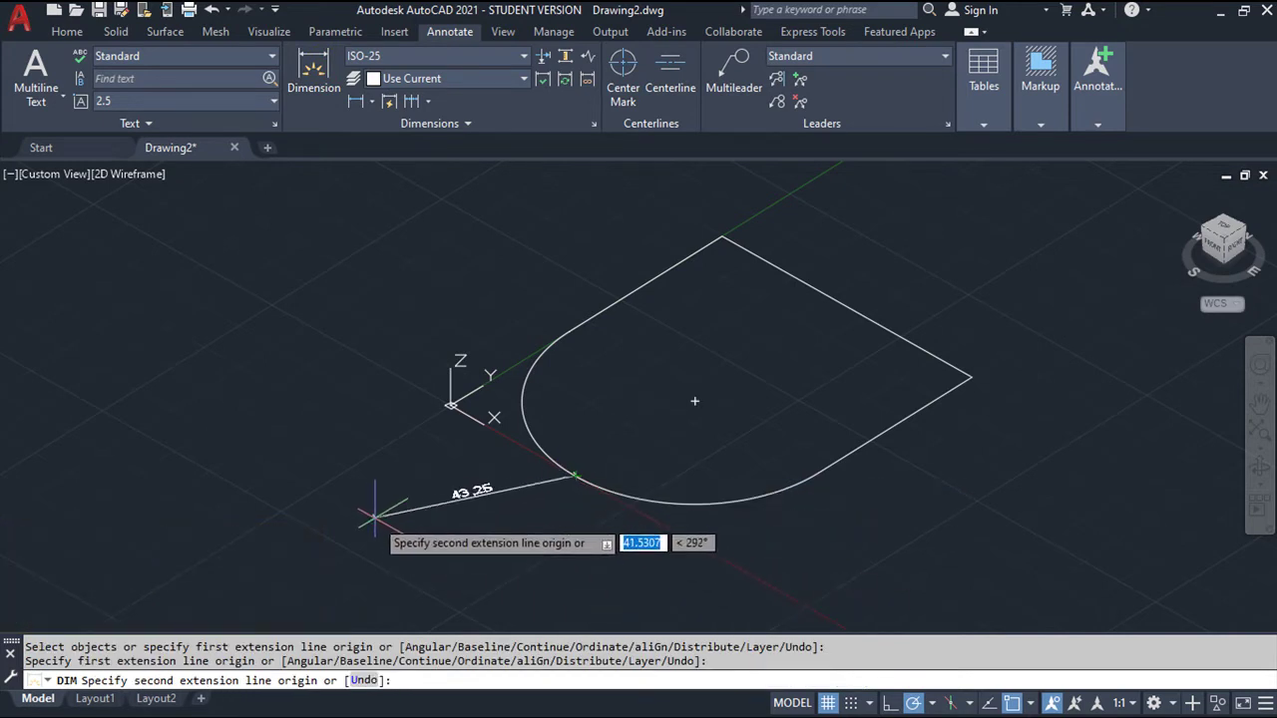
pyautogui.press('Escape')
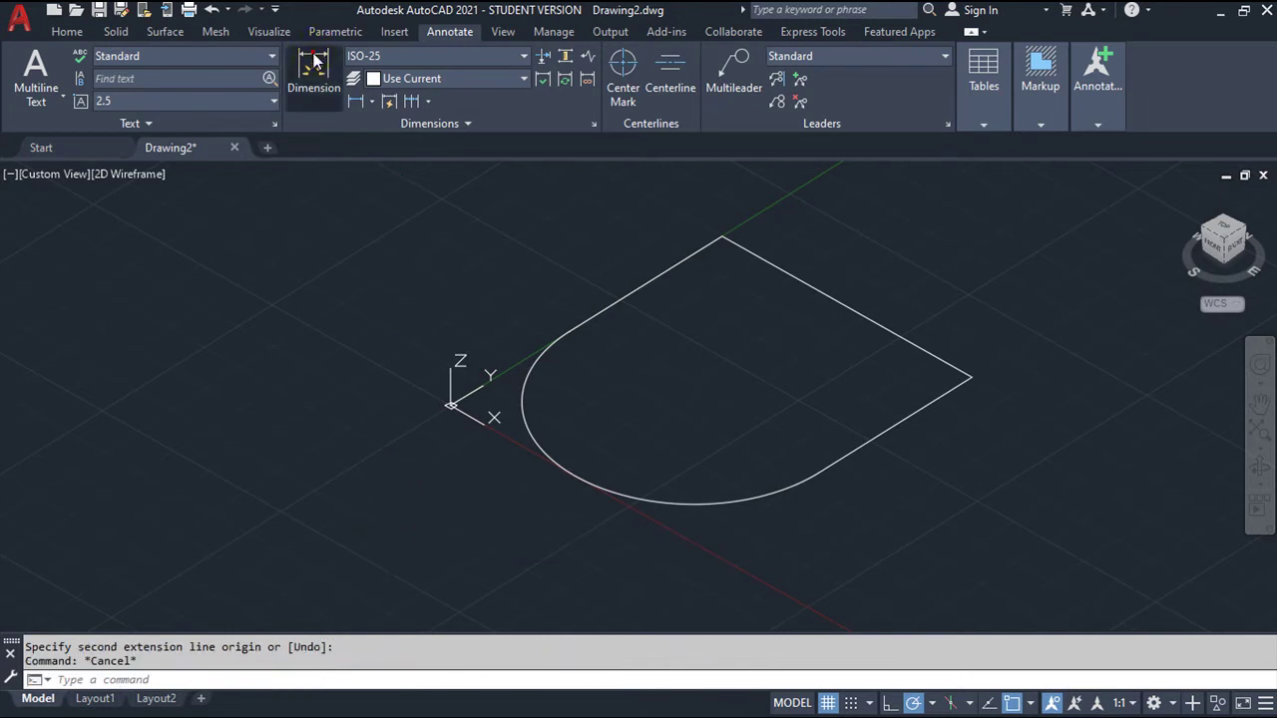
pyautogui.click(313, 62)
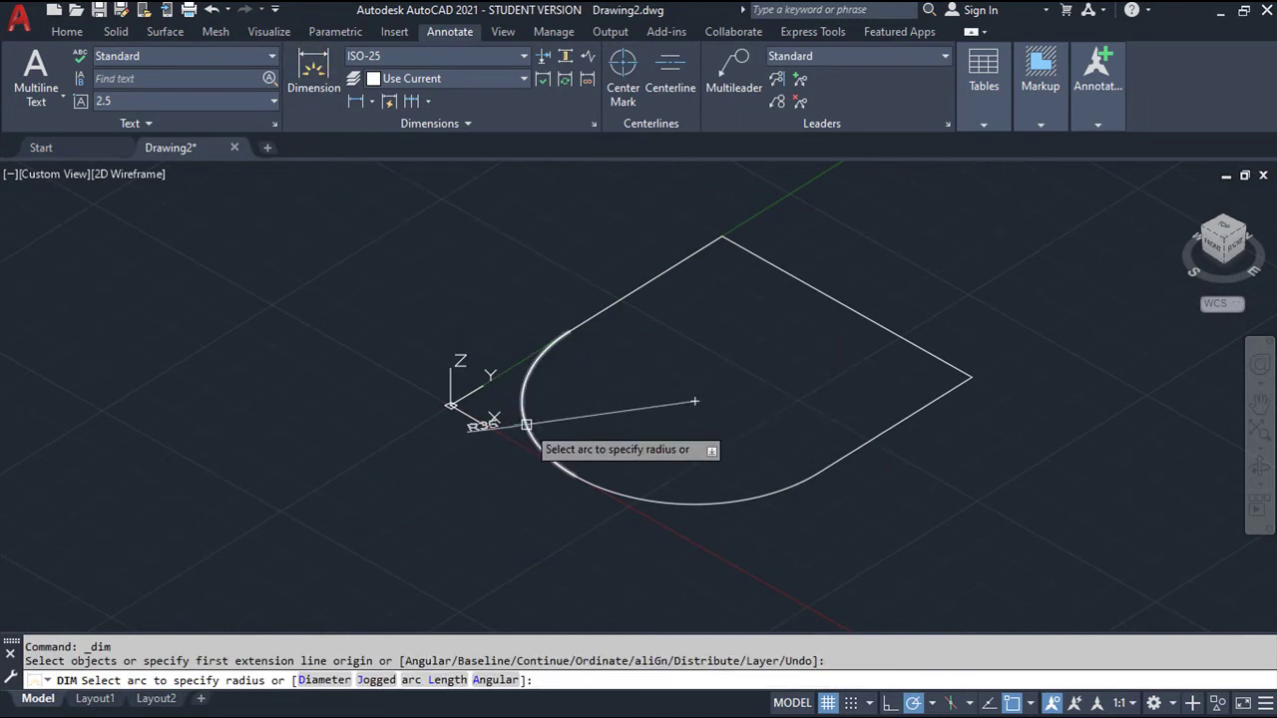
pyautogui.click(526, 425)
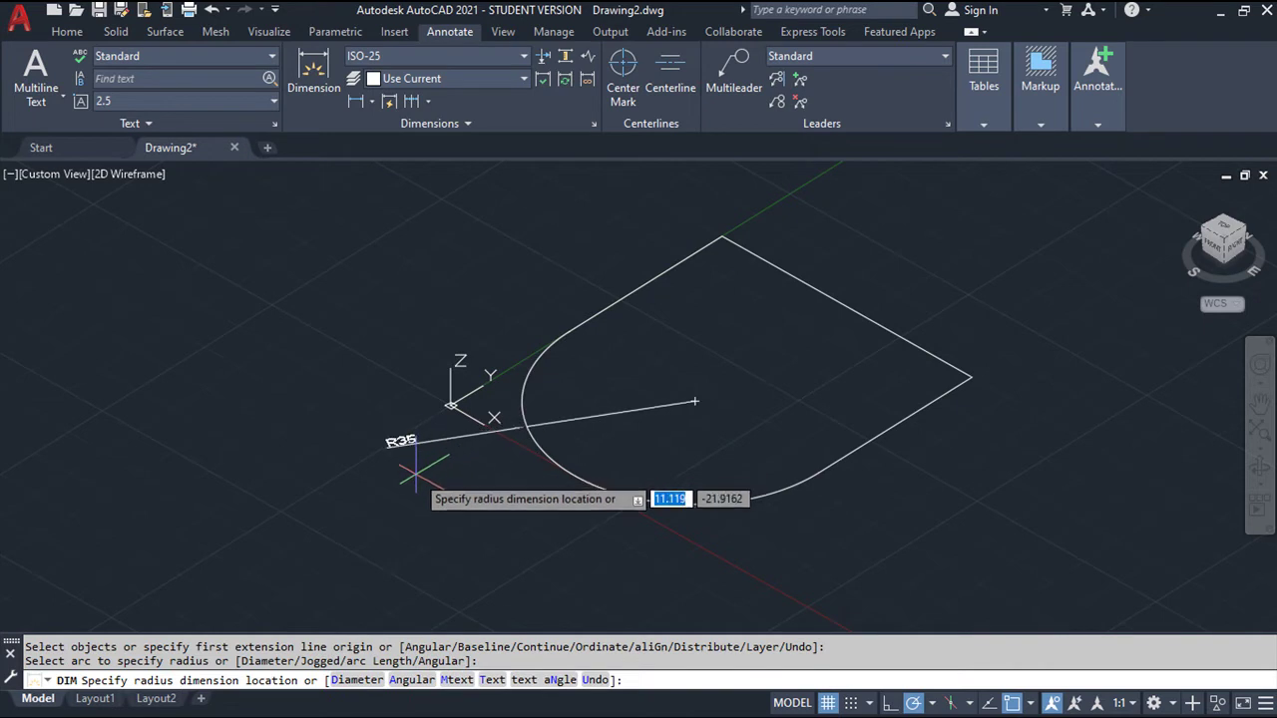
pyautogui.click(416, 476)
# Step: Add the 80 and 70 linear dimensions along the profile's straight sides
pyautogui.moveTo(493, 522); pyautogui.dragTo(373, 513, button='middle')
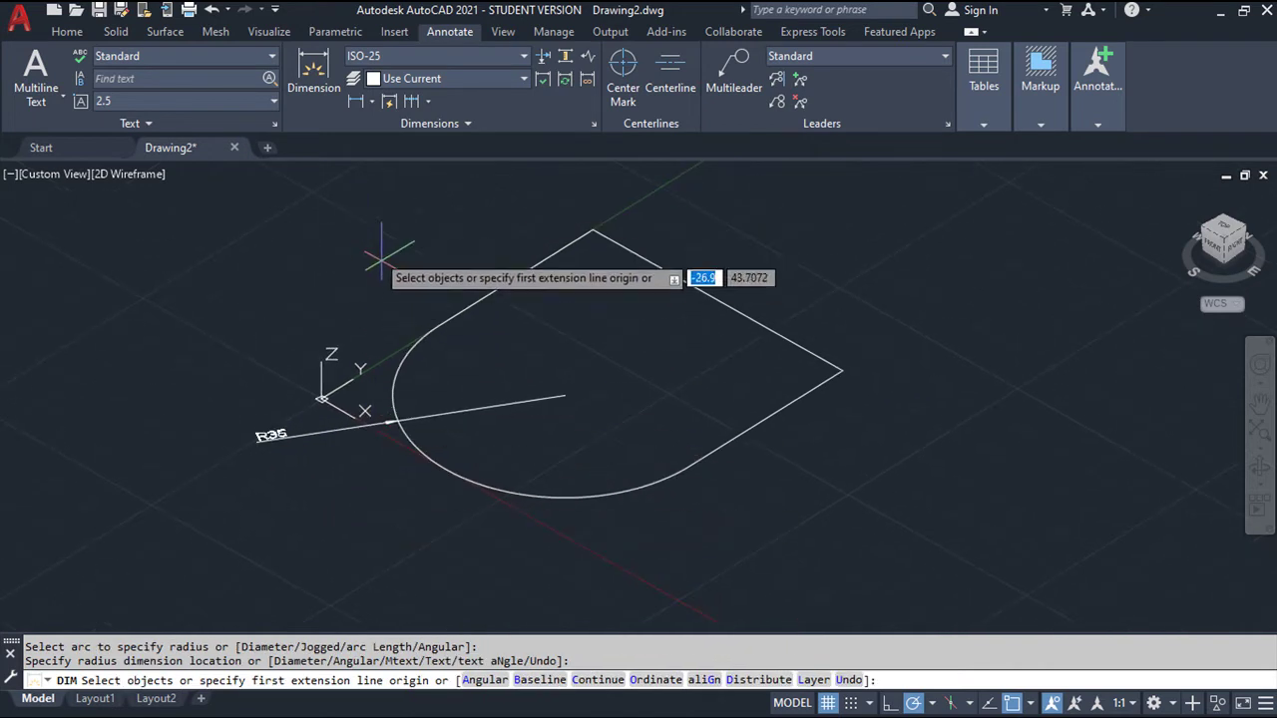
pyautogui.click(448, 471)
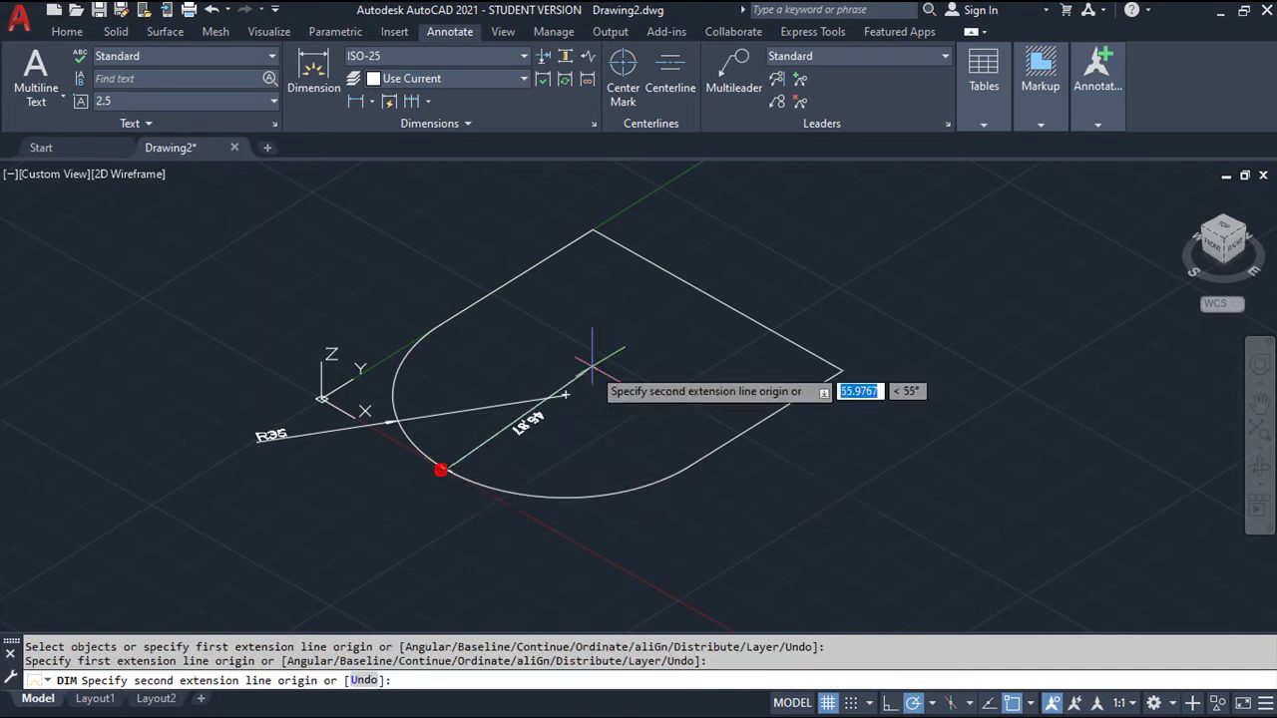
pyautogui.click(718, 300)
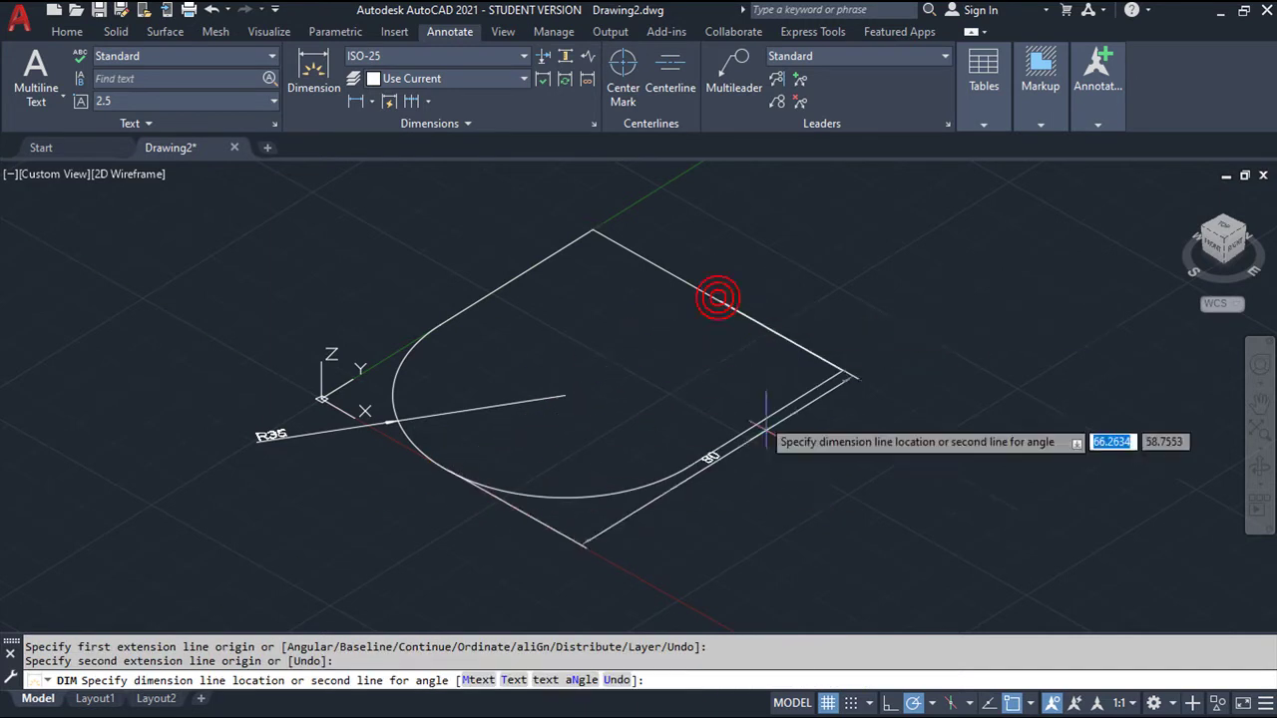
pyautogui.click(810, 492)
pyautogui.press('Return')
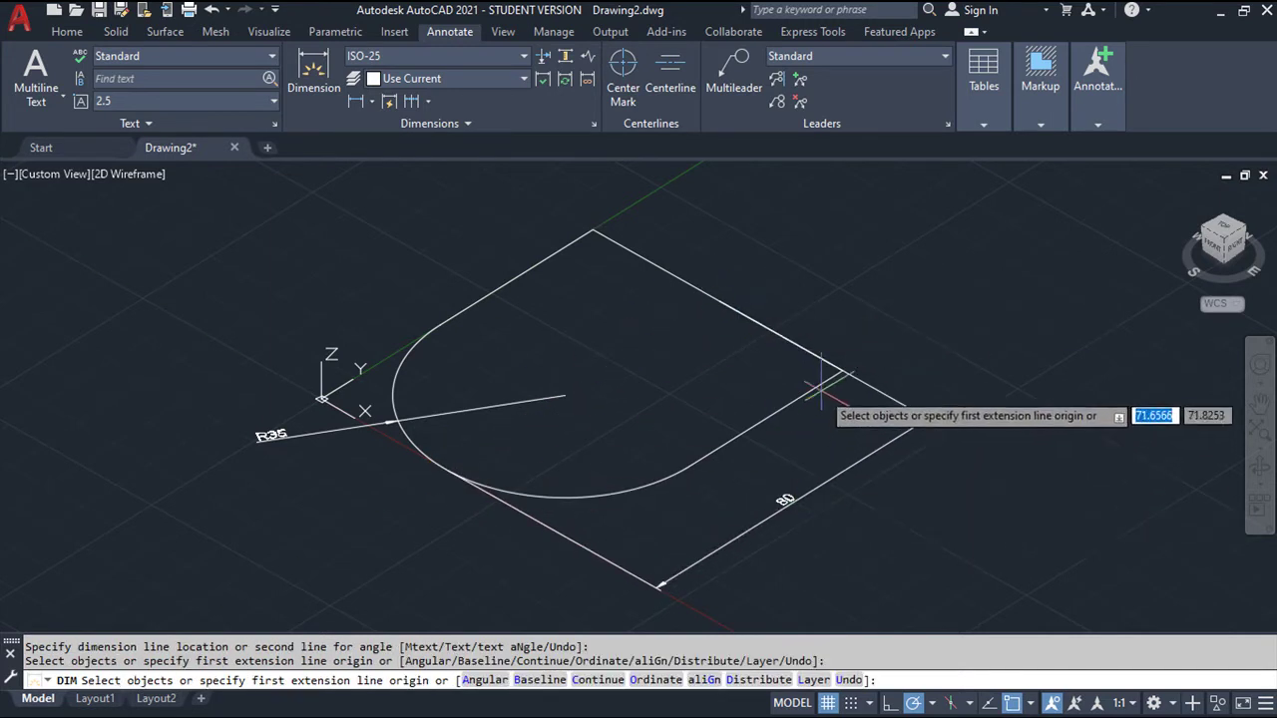
pyautogui.click(843, 371)
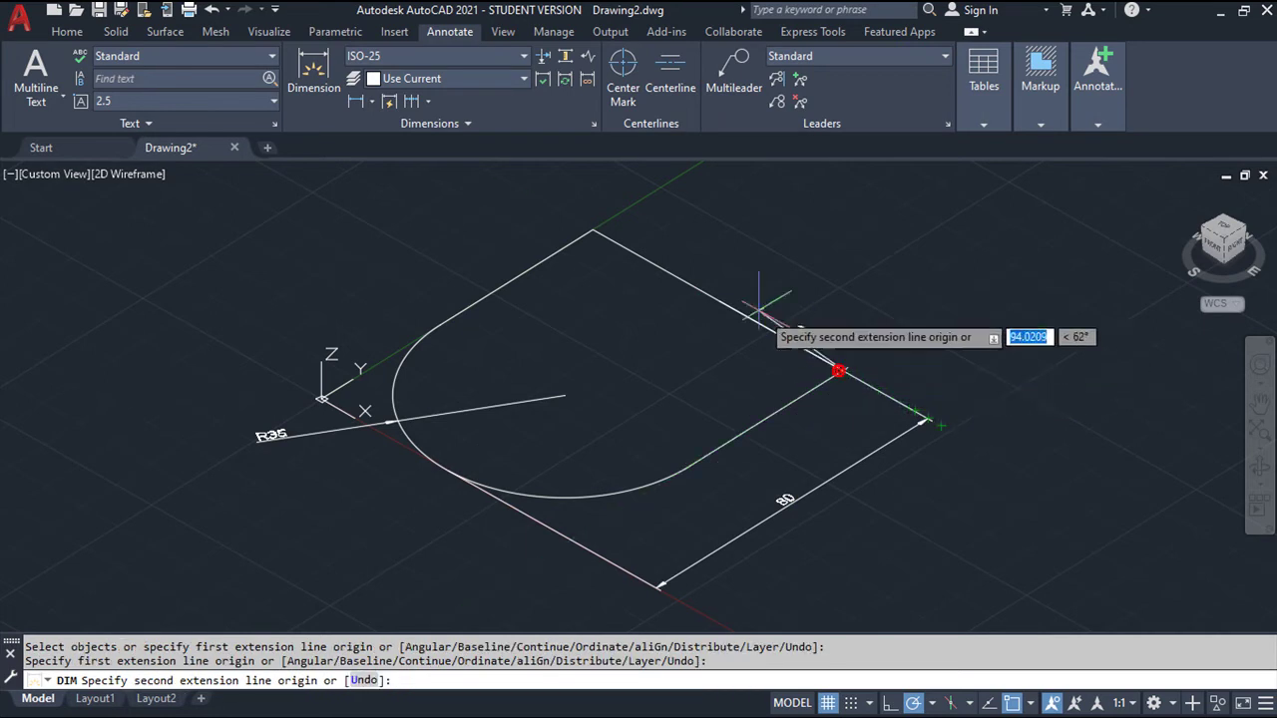
pyautogui.click(593, 230)
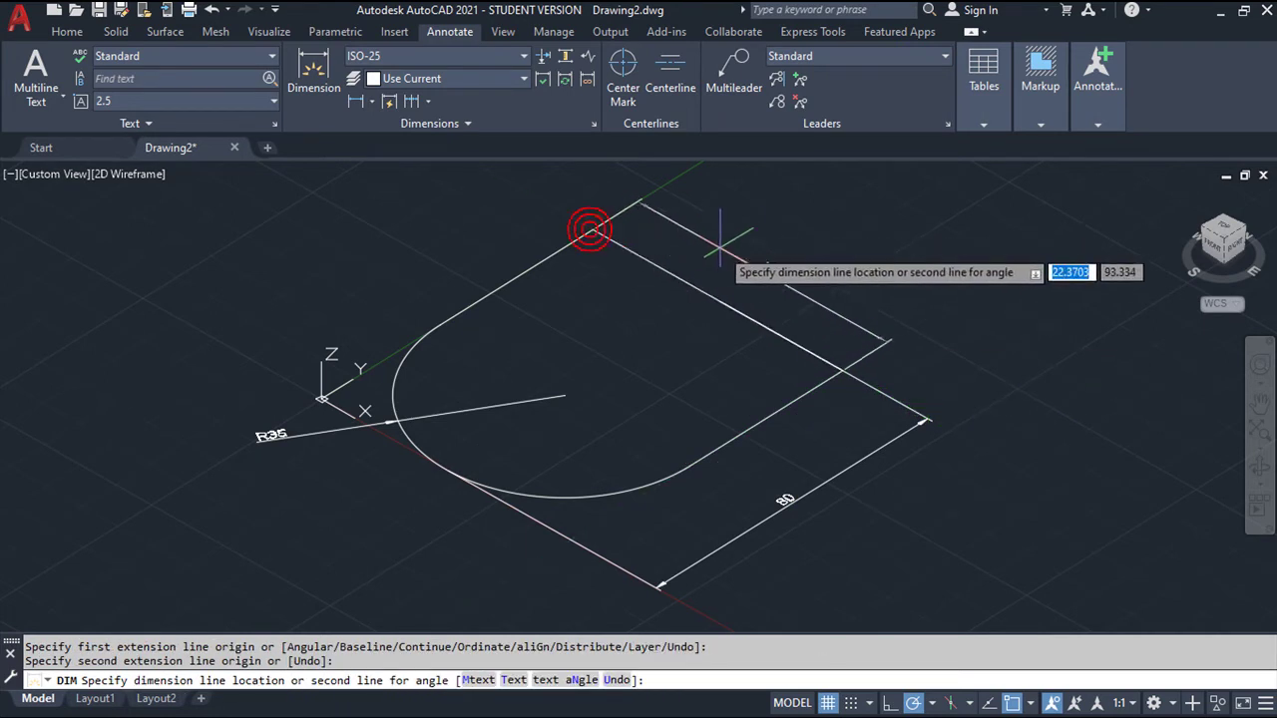
pyautogui.click(775, 251)
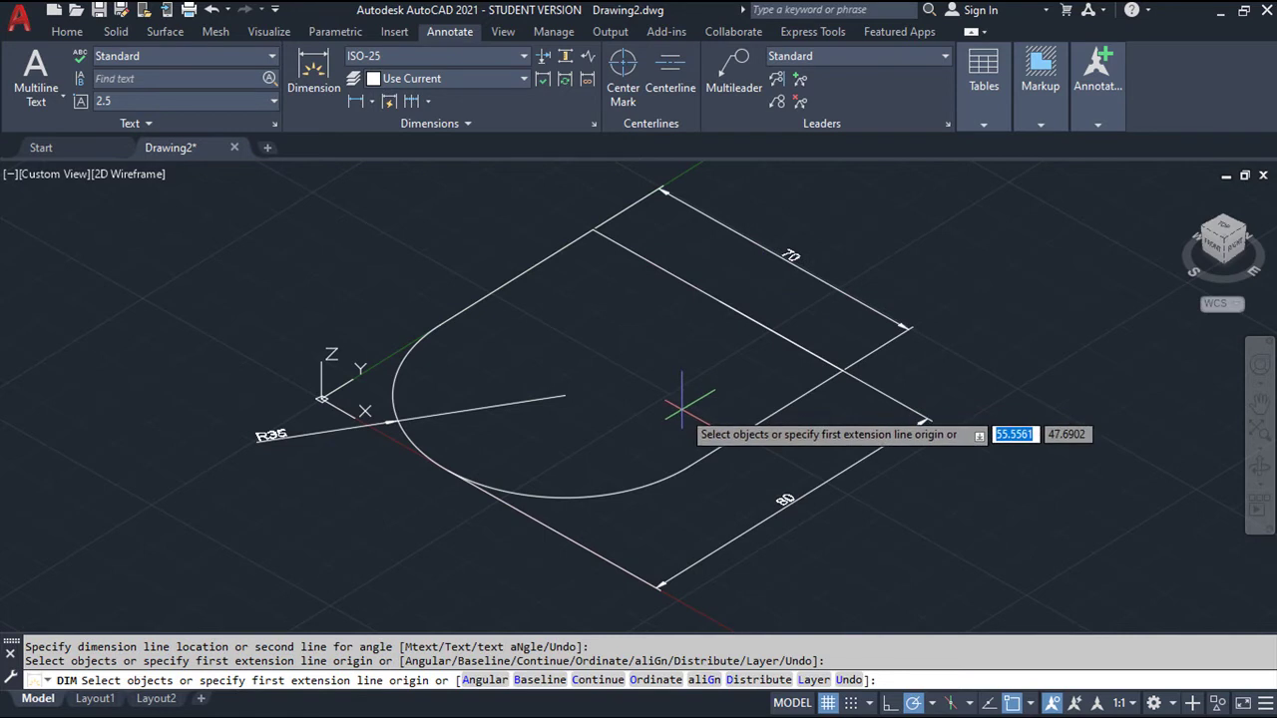
pyautogui.keyDown('shift'); pyautogui.moveTo(679, 436); pyautogui.dragTo(679, 427, button='middle'); pyautogui.keyUp('shift')
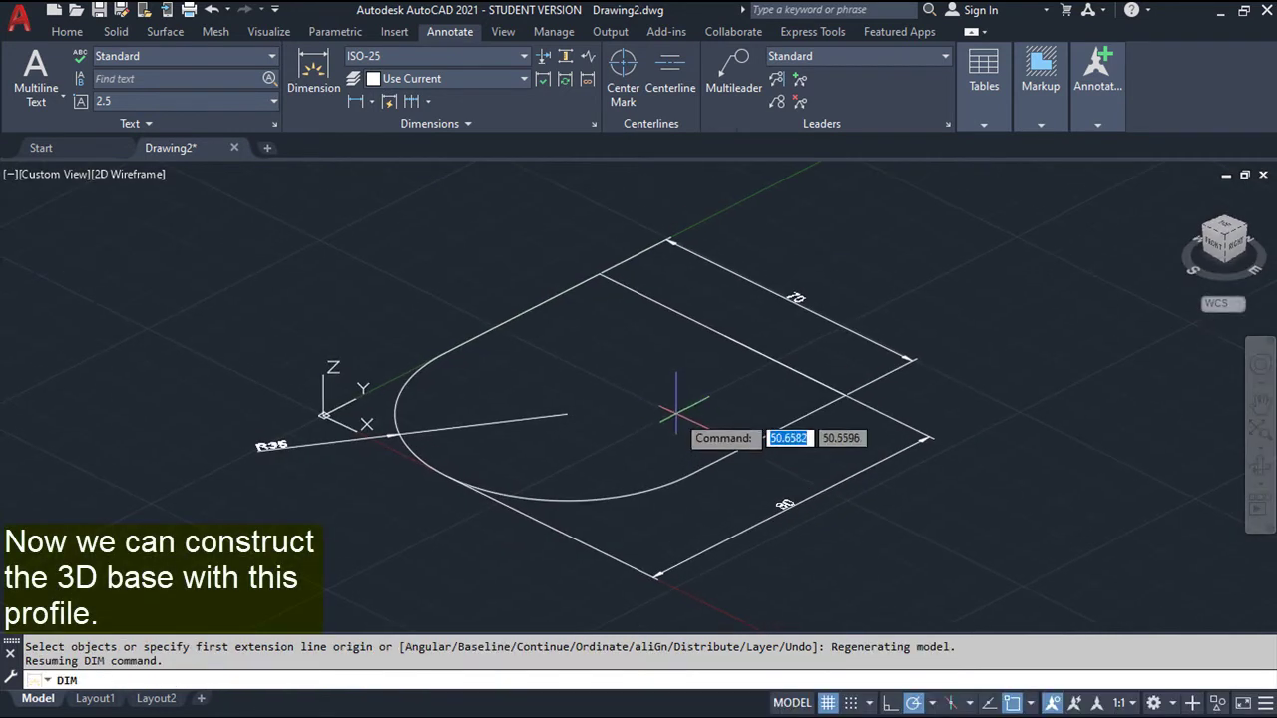
pyautogui.press('Escape')
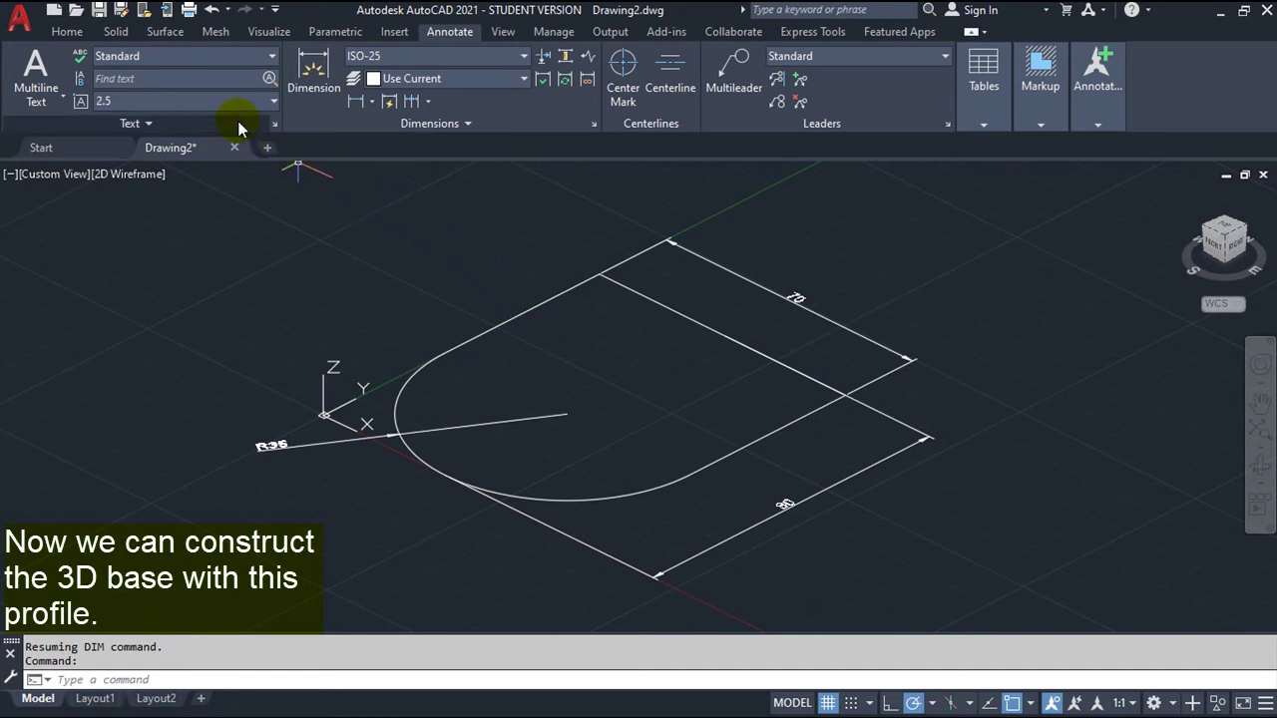
# Step: Press-pull the rounded base profile
pyautogui.click(72, 38)
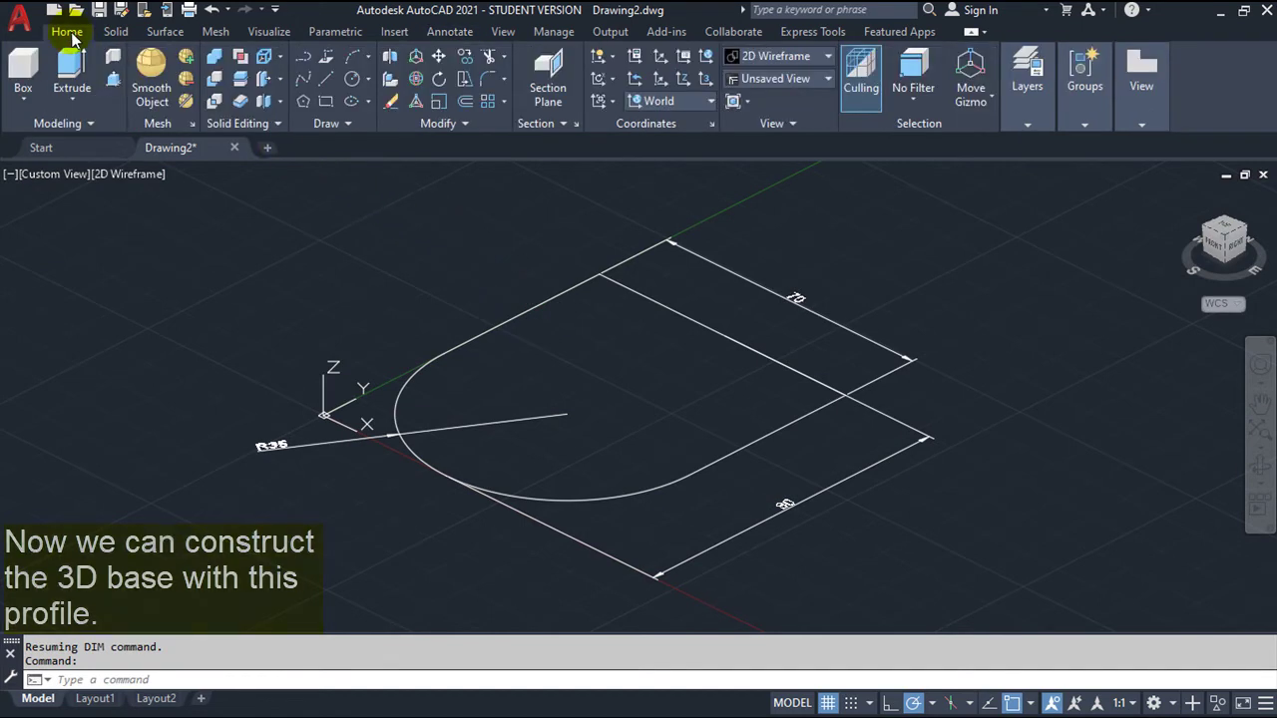
pyautogui.click(114, 80)
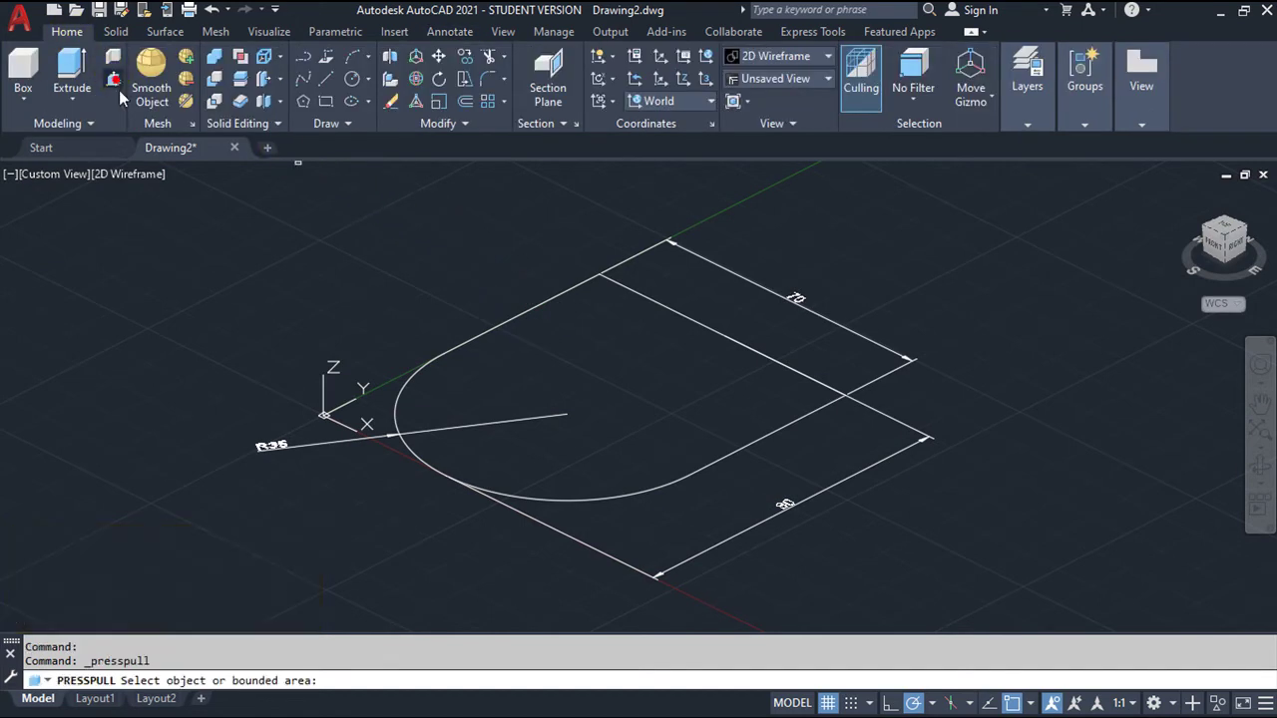
pyautogui.click(537, 356)
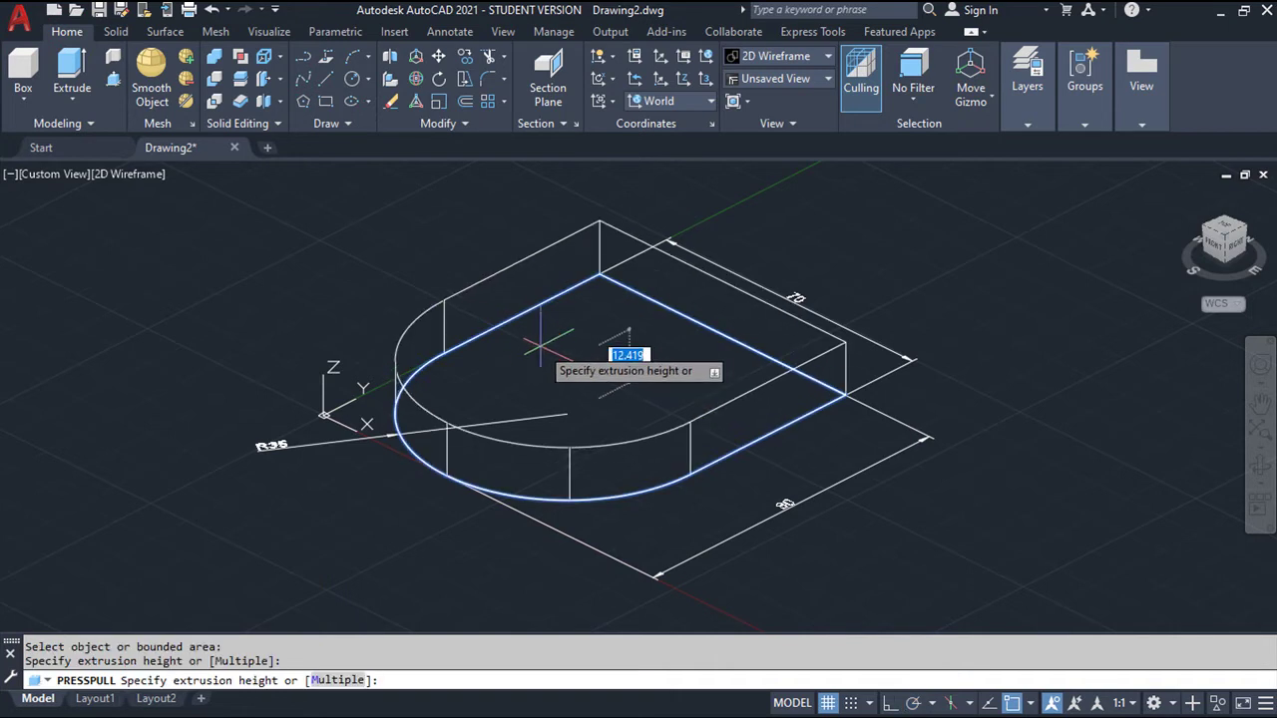
pyautogui.click(540, 346)
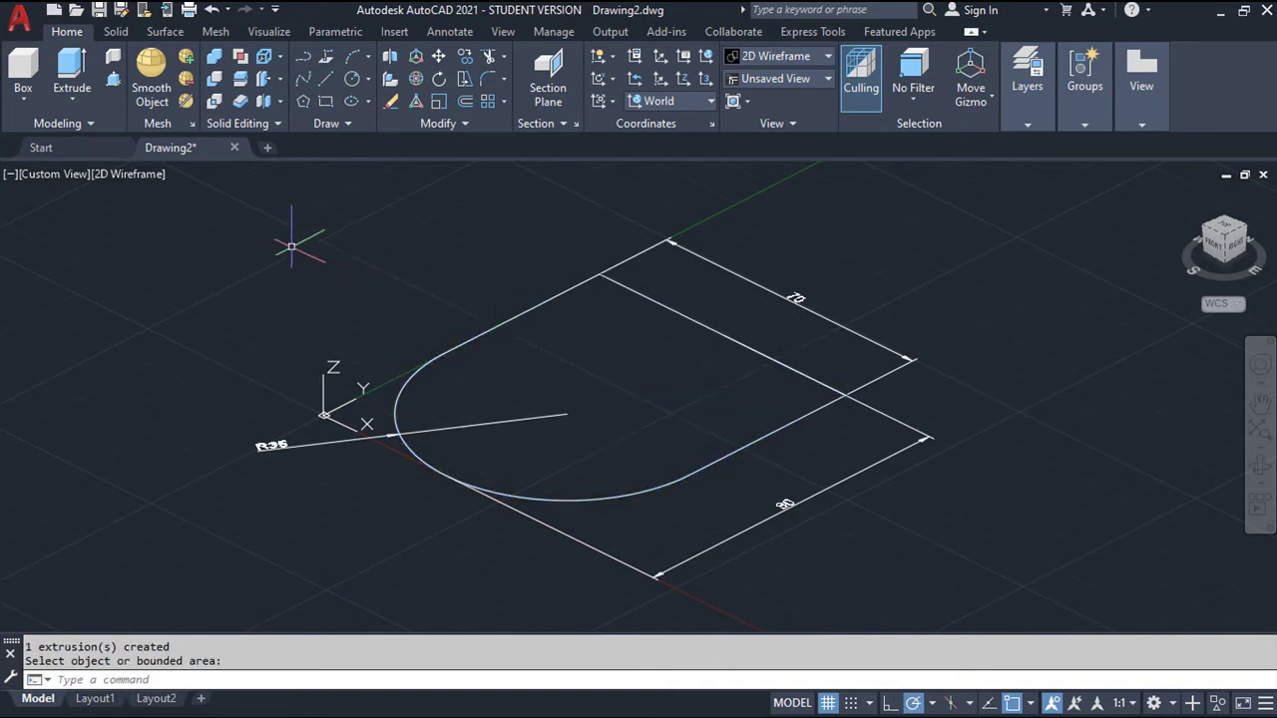
# Step: Change the viewport visual style from 2D Wireframe to Shades of Gray
pyautogui.click(135, 175)
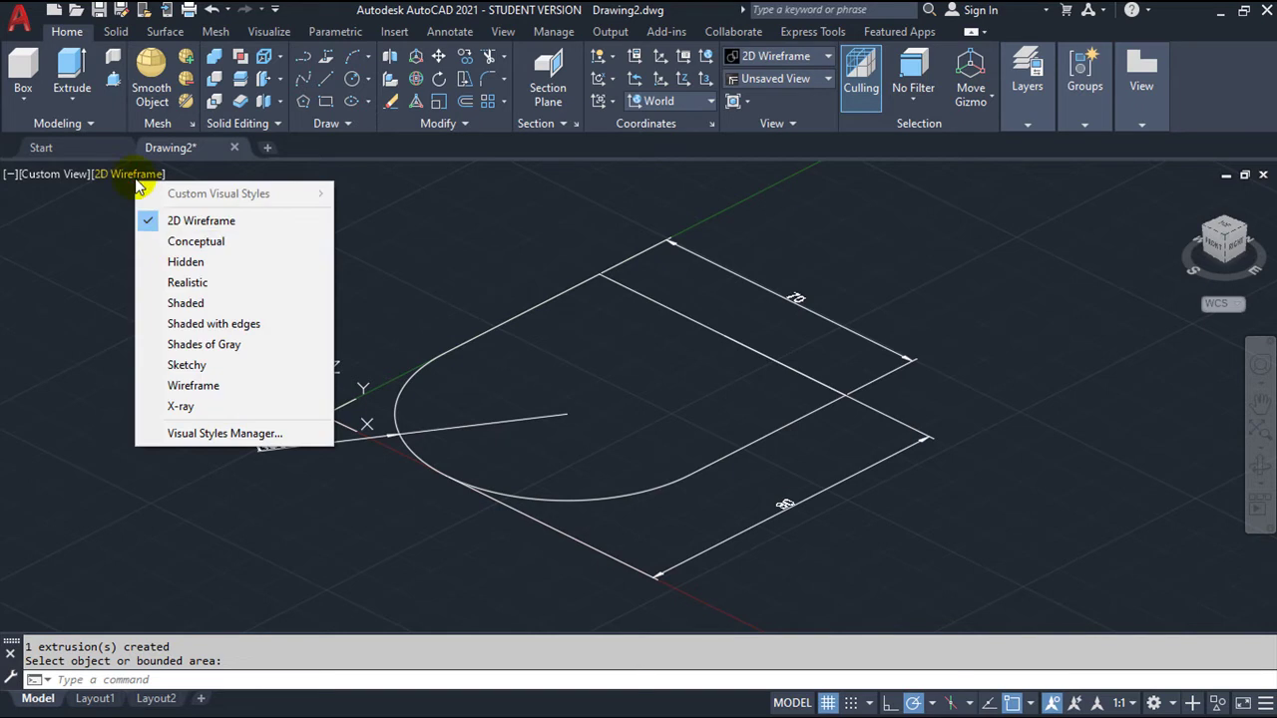
pyautogui.click(204, 344)
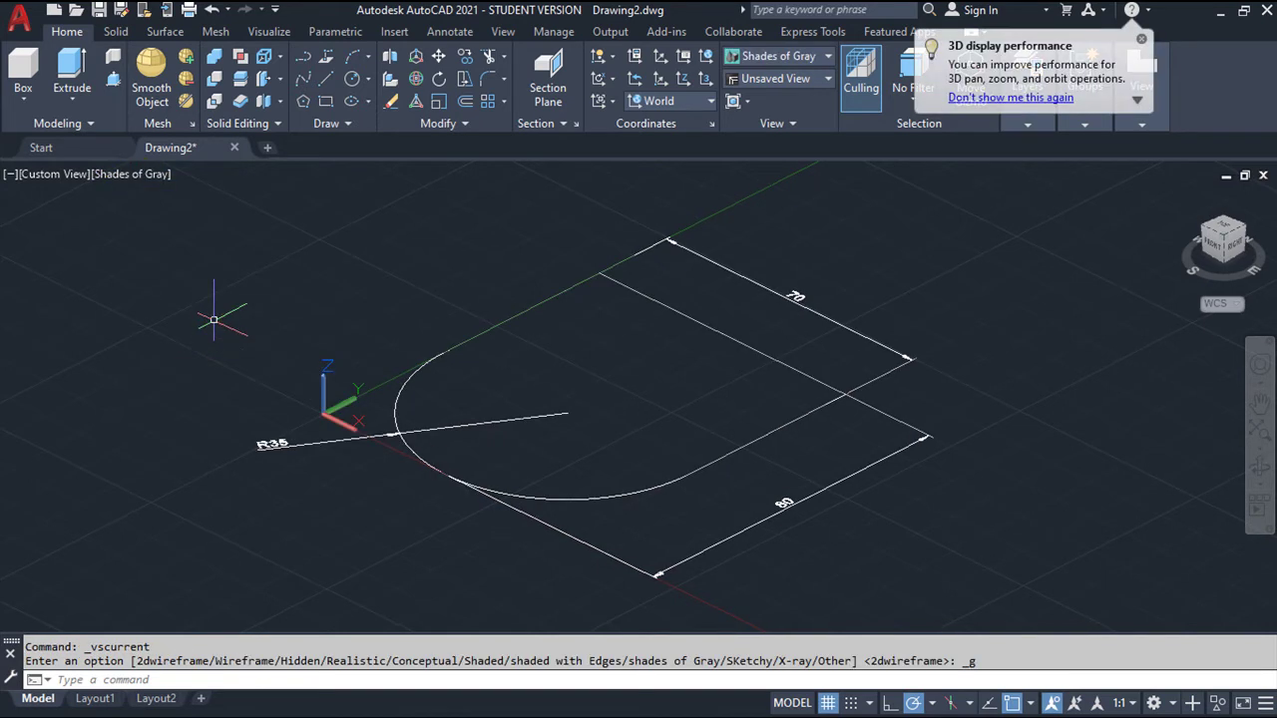
pyautogui.press('Escape')
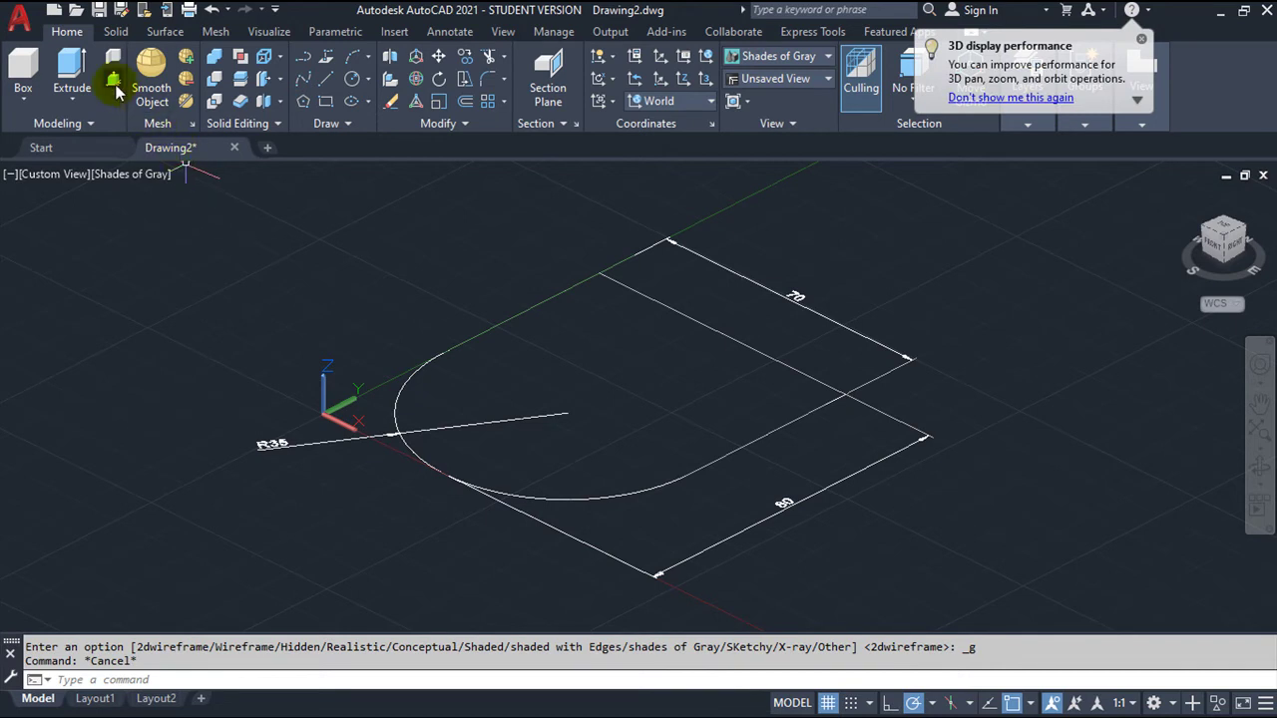
pyautogui.click(114, 82)
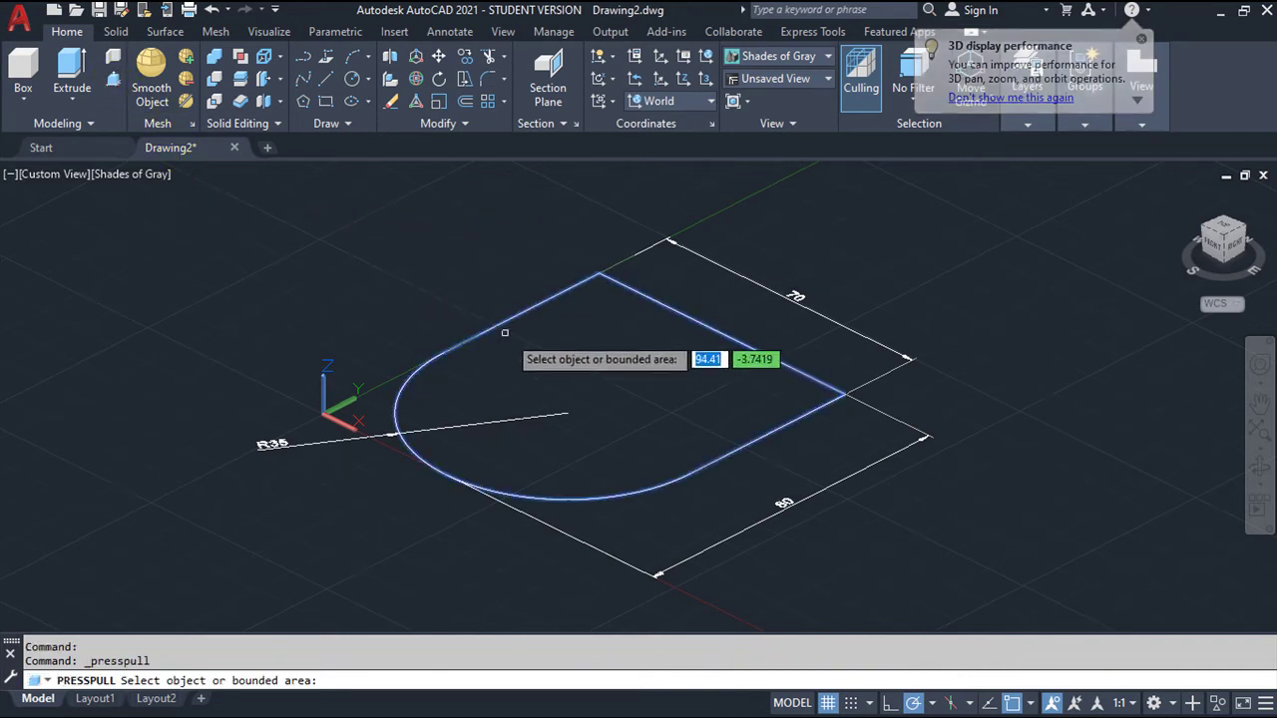
# Step: Extrude the D-shaped profile 20 units upward into the solid base slab
pyautogui.click(575, 384)
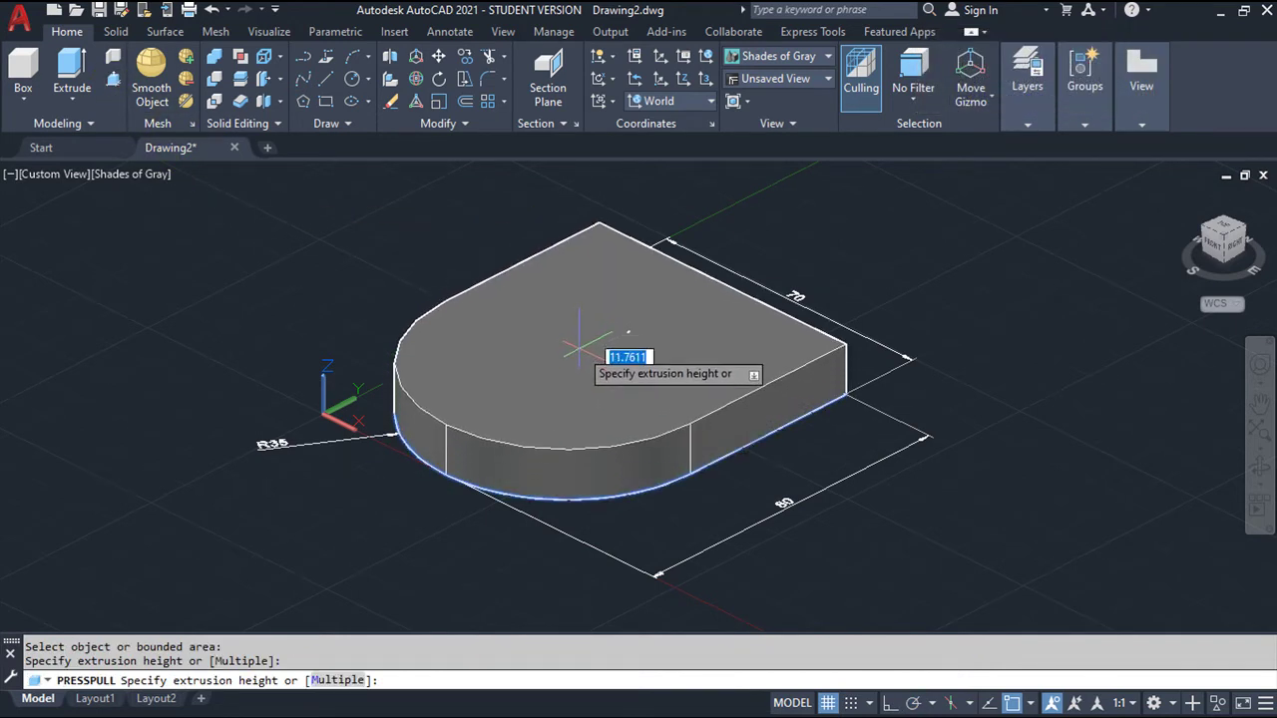
pyautogui.write('20')
pyautogui.press('Return')
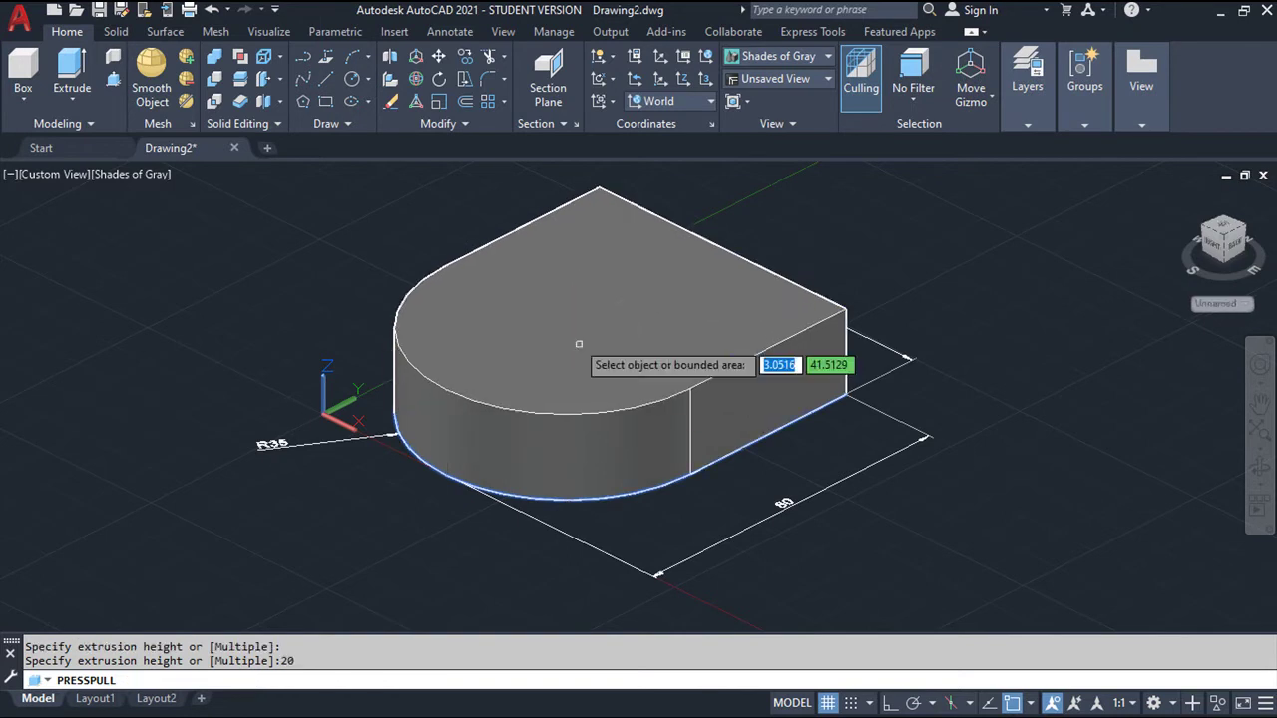
pyautogui.moveTo(672, 359); pyautogui.dragTo(623, 470, button='middle')
pyautogui.press('Escape')
pyautogui.press('Escape')
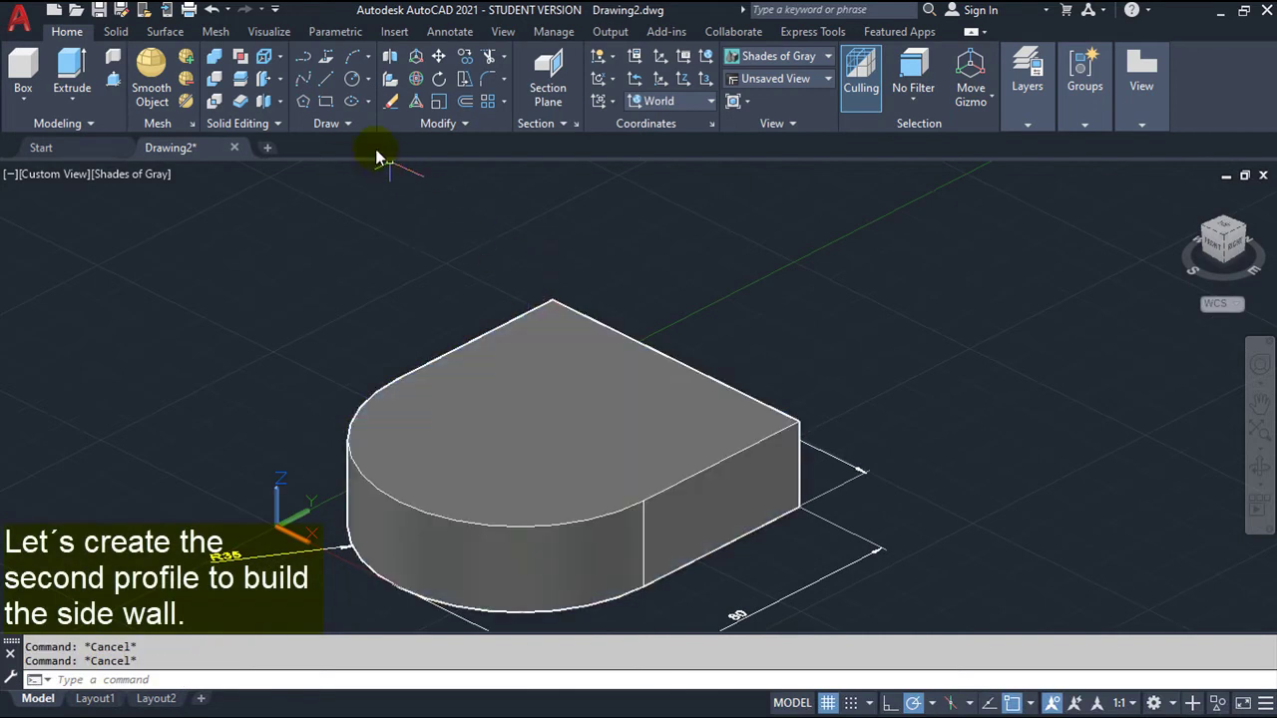
pyautogui.click(326, 103)
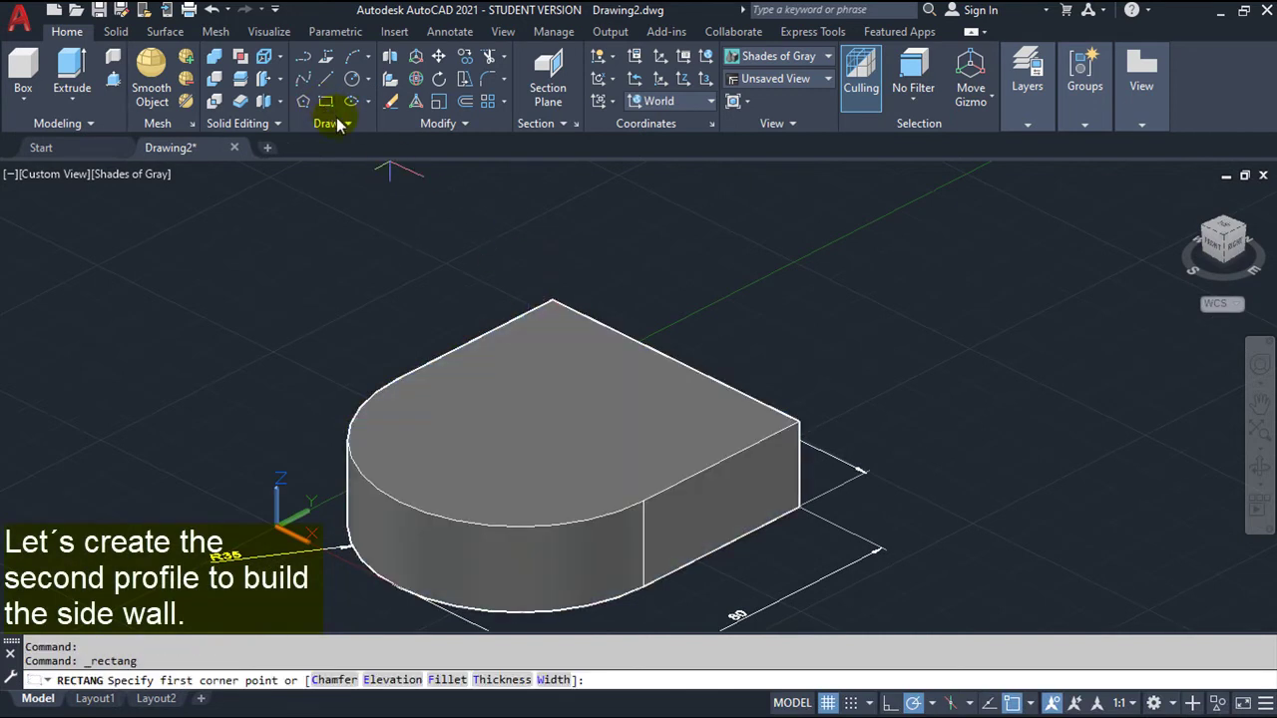
pyautogui.click(552, 299)
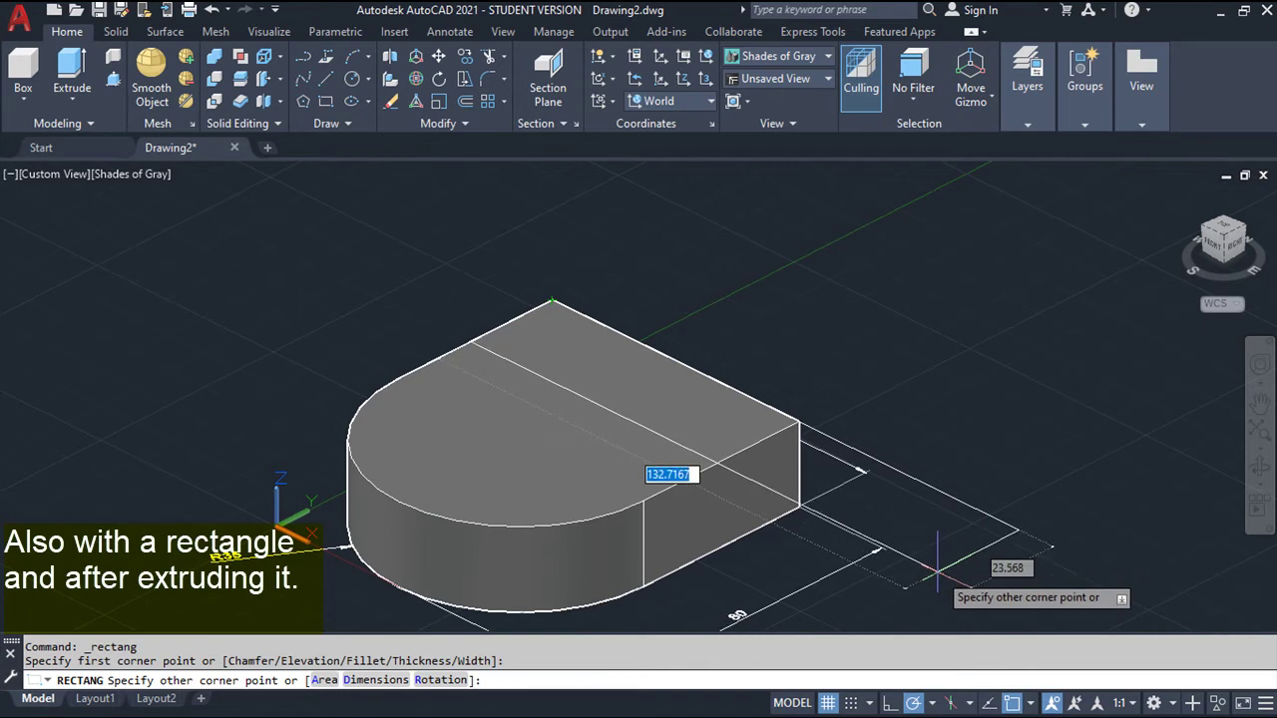
pyautogui.press(',')
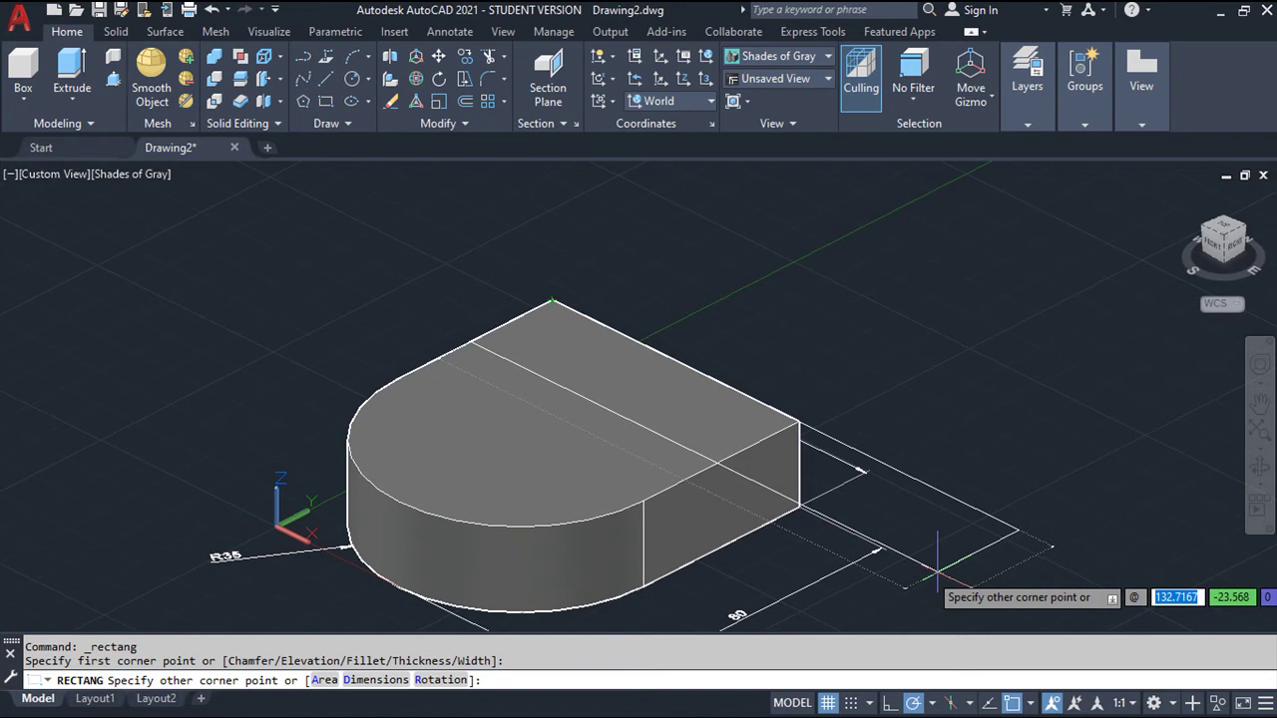
pyautogui.write('70')
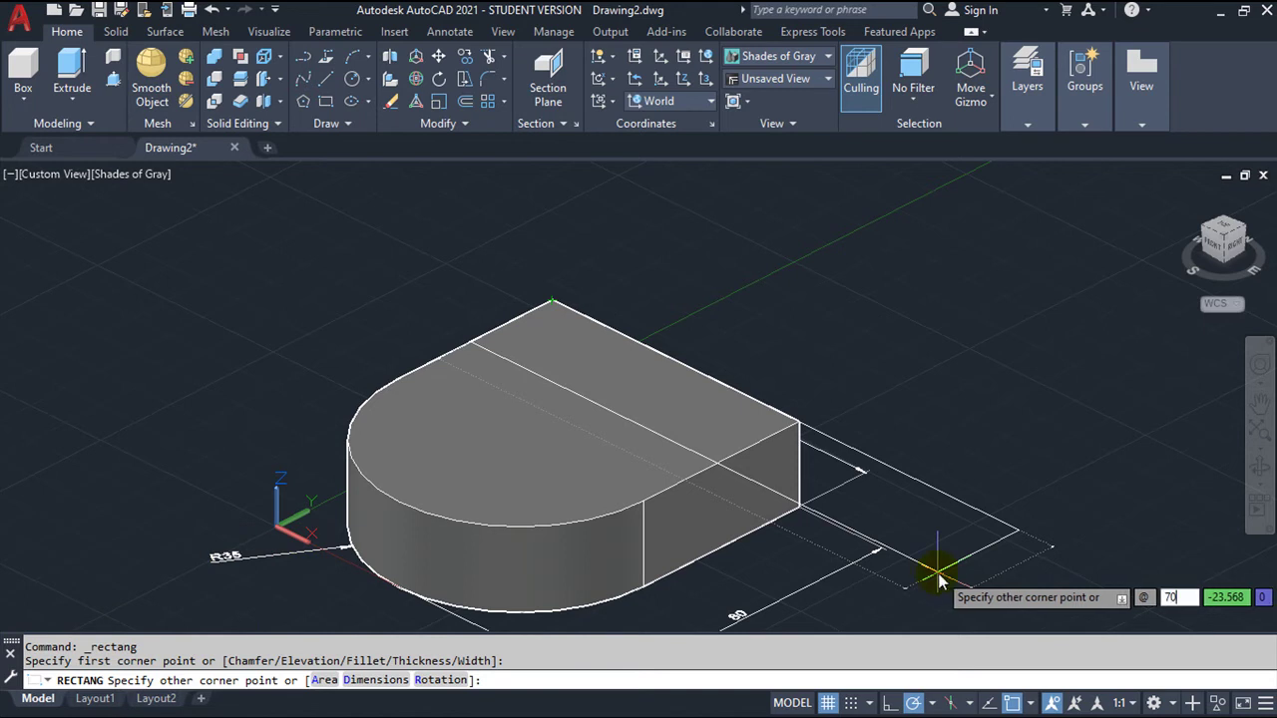
pyautogui.press('Tab')
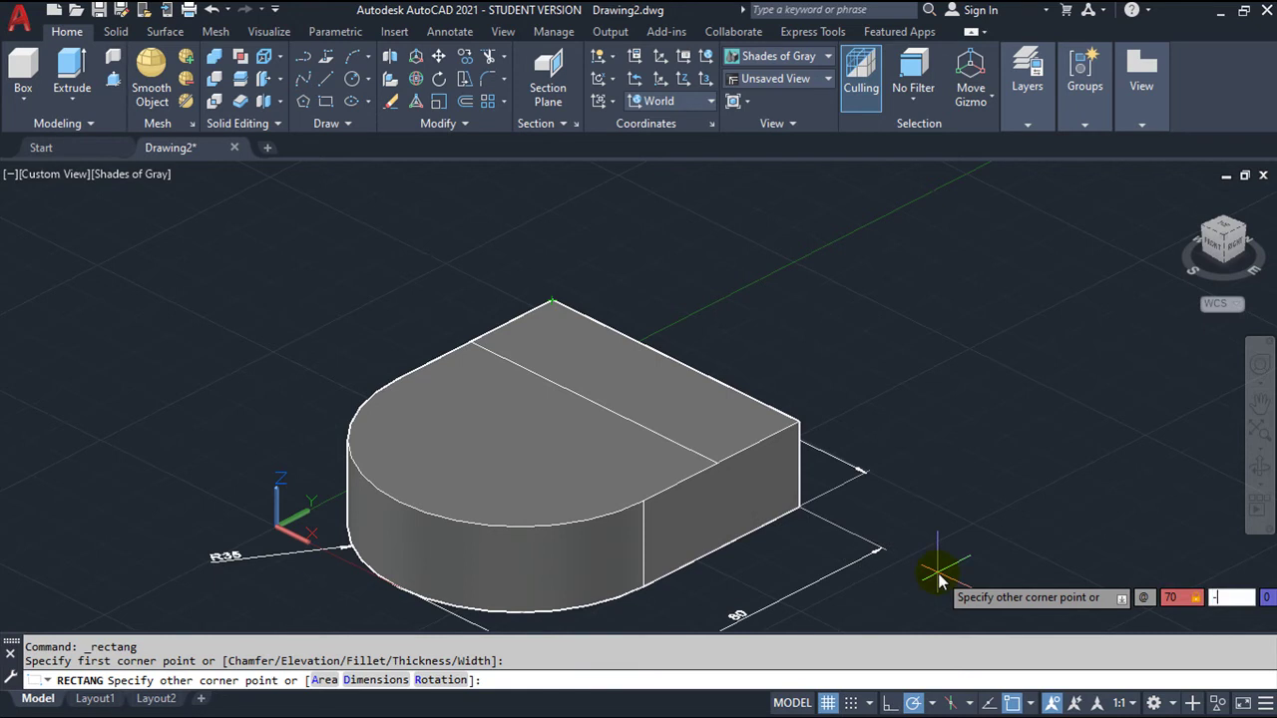
pyautogui.write('20')
pyautogui.press('Return')
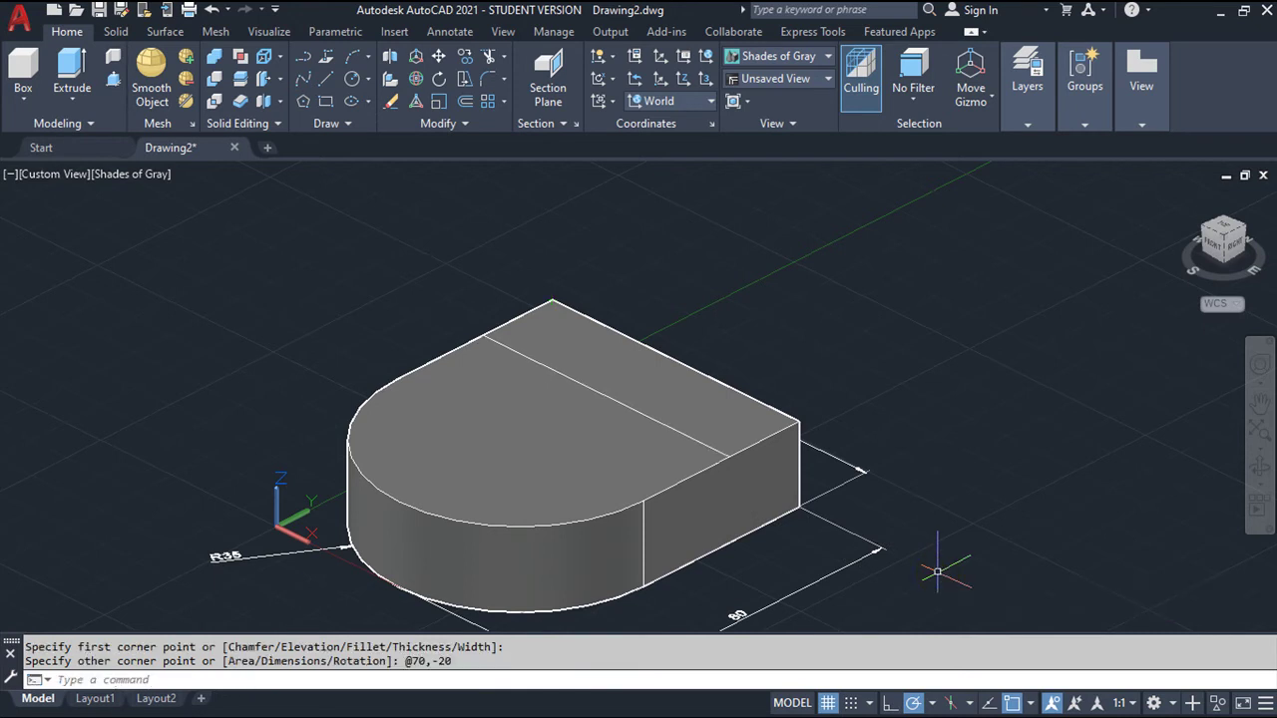
pyautogui.press('Escape')
pyautogui.press('Escape')
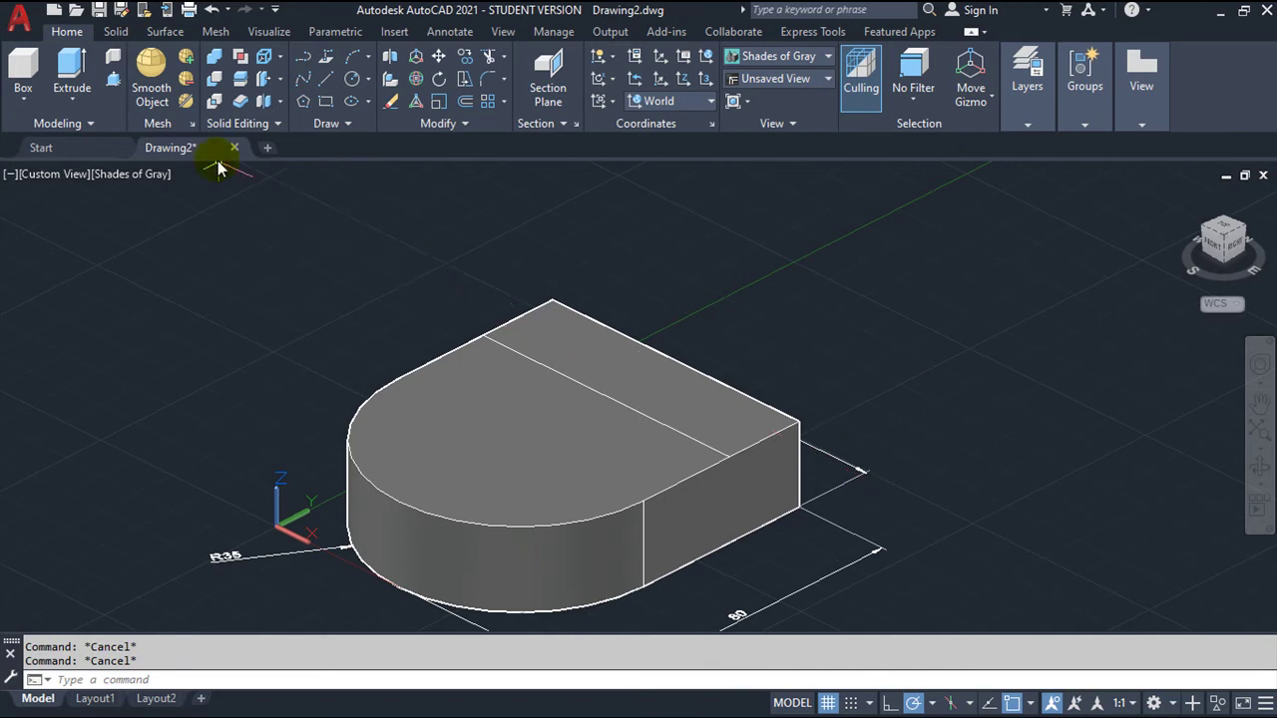
# Step: Press-pull the 70 by 20 back strip up 60 units into a wall
pyautogui.click(113, 80)
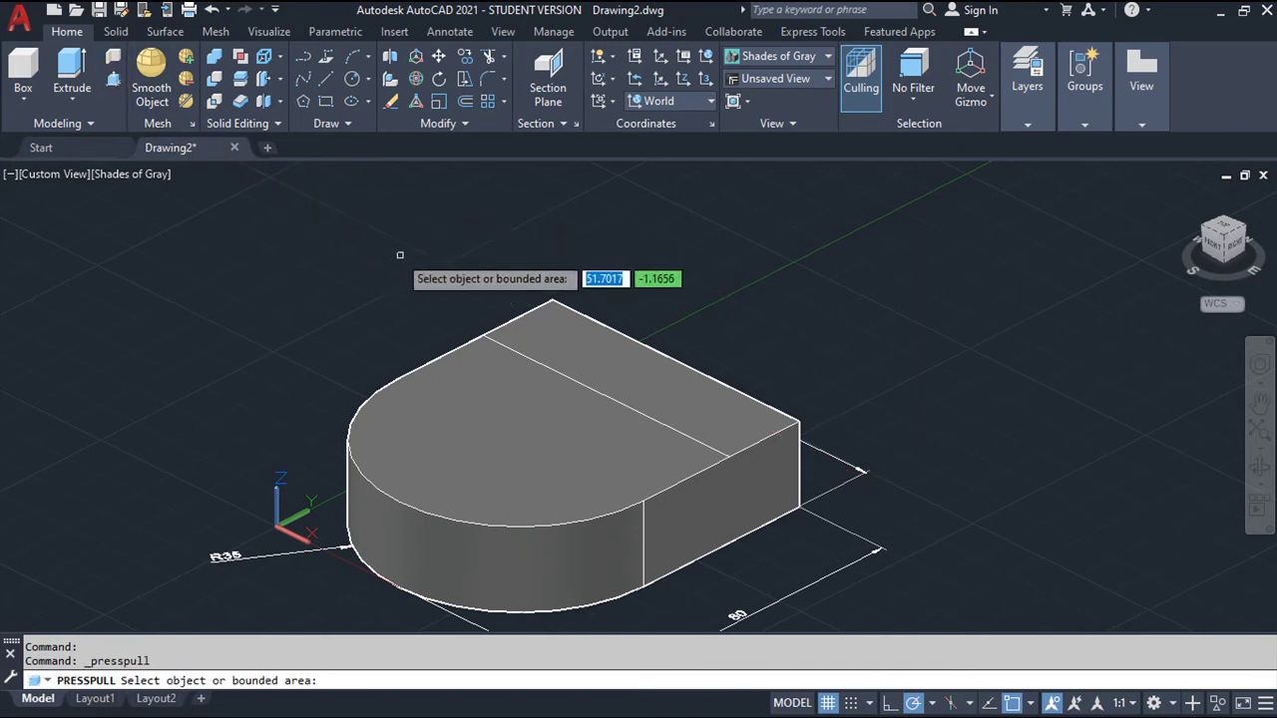
pyautogui.click(572, 358)
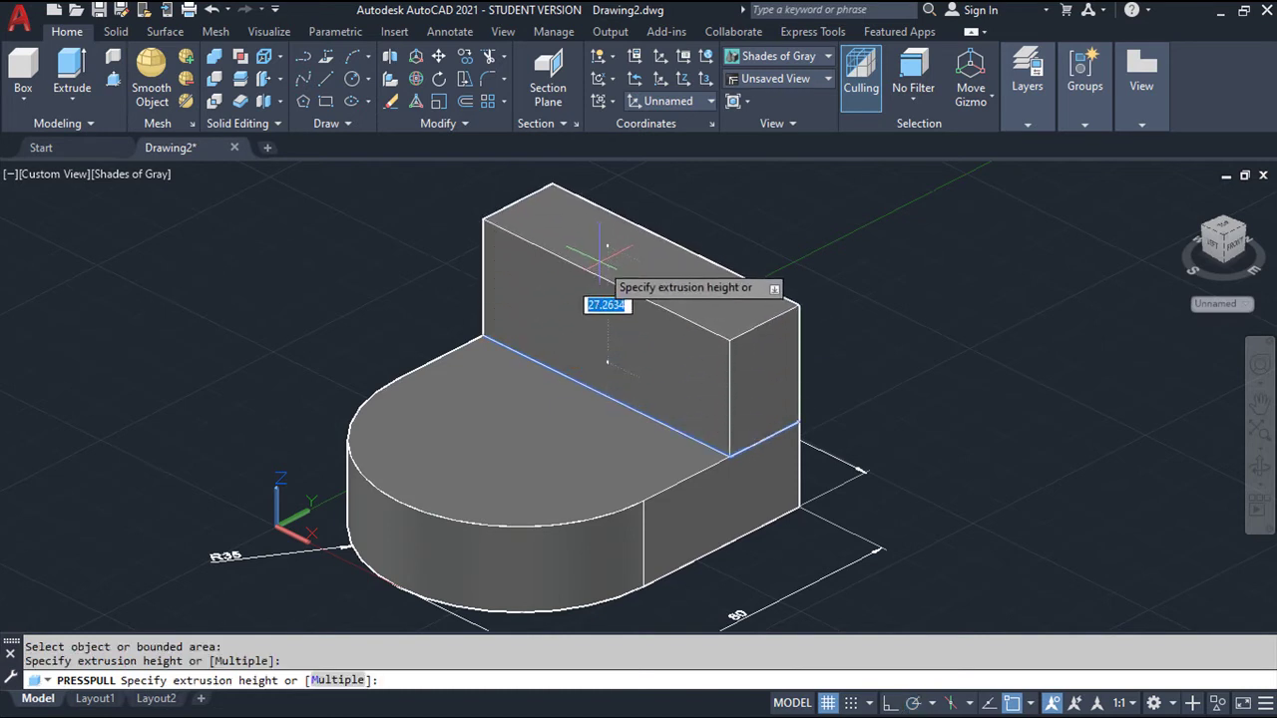
pyautogui.moveTo(607, 271)
pyautogui.mouseDown(button='middle')
pyautogui.moveTo(574, 330)
pyautogui.moveTo(536, 330)
pyautogui.mouseUp(button='middle')
pyautogui.write('60')
pyautogui.press('Return')
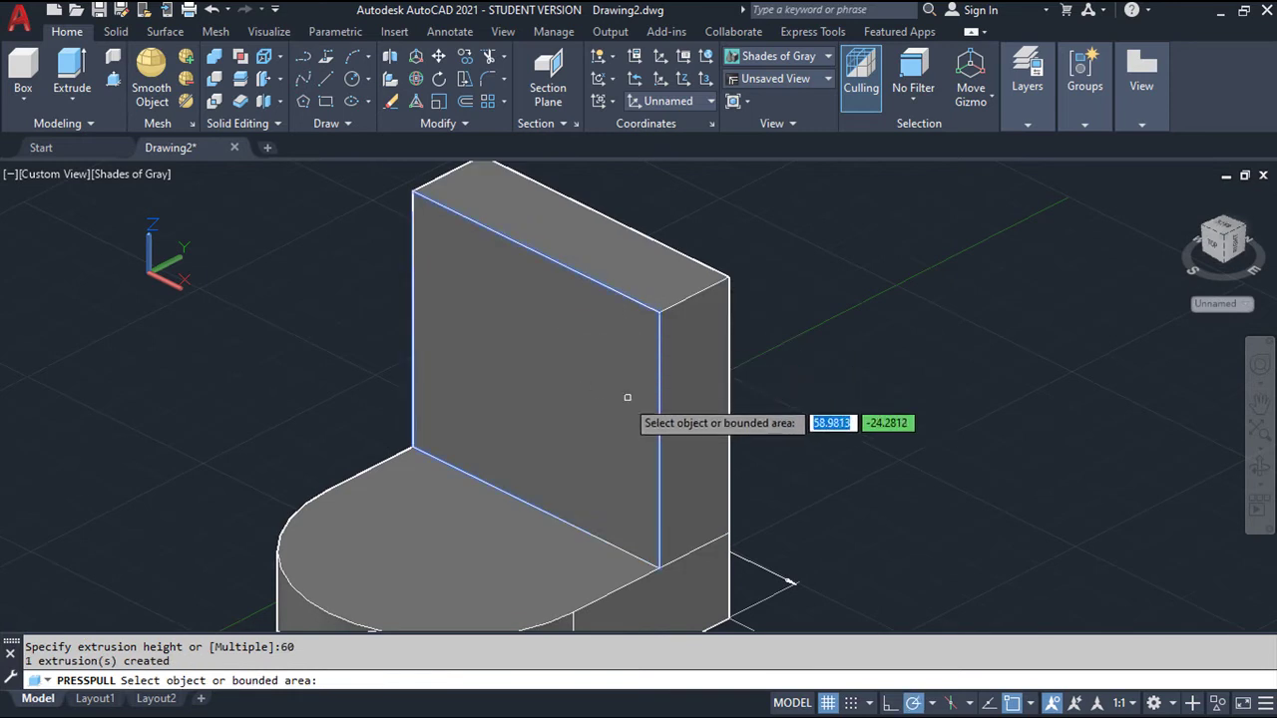
pyautogui.press('Escape')
pyautogui.scroll(-1, 796, 432)
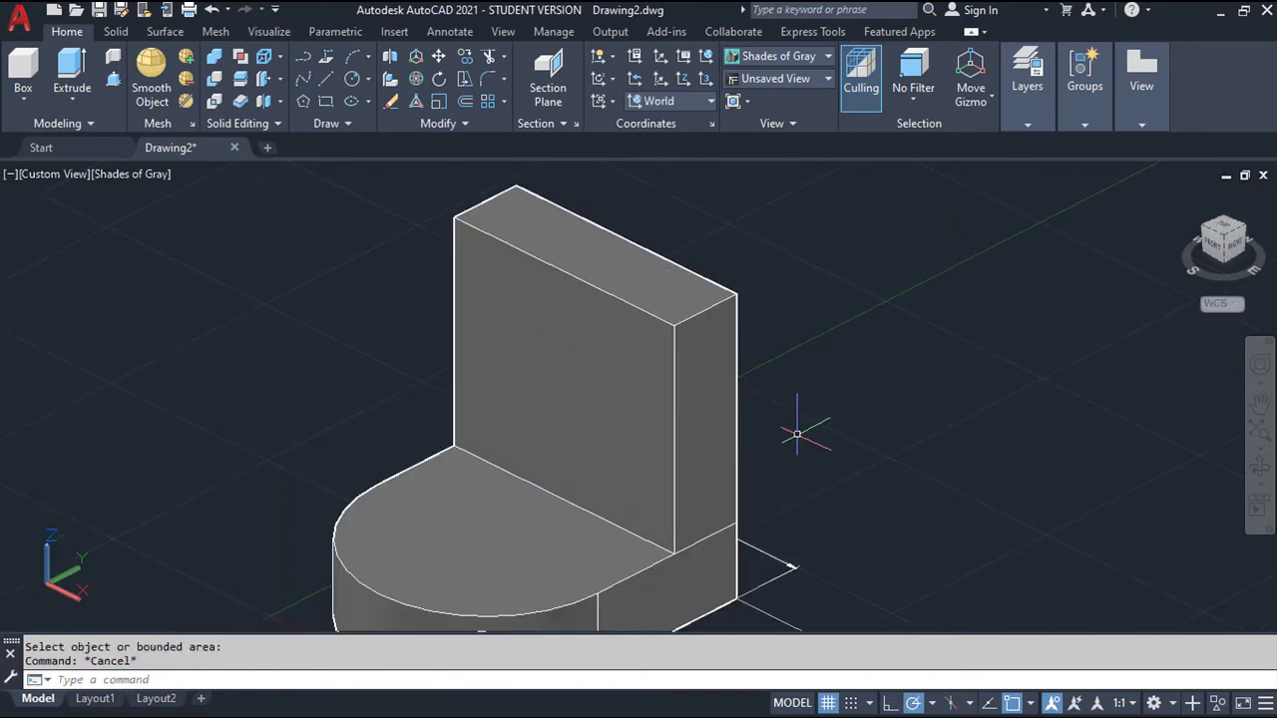
pyautogui.moveTo(827, 465); pyautogui.dragTo(907, 365, button='middle')
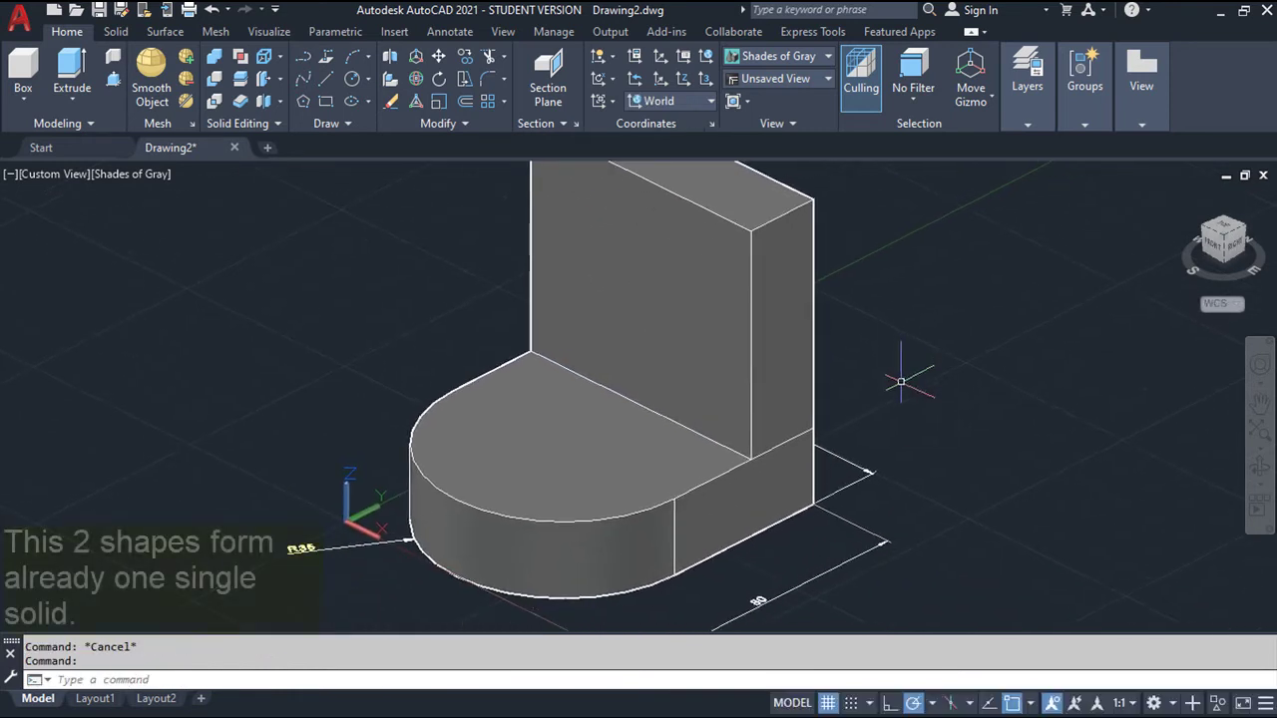
pyautogui.scroll(-2, 933, 404)
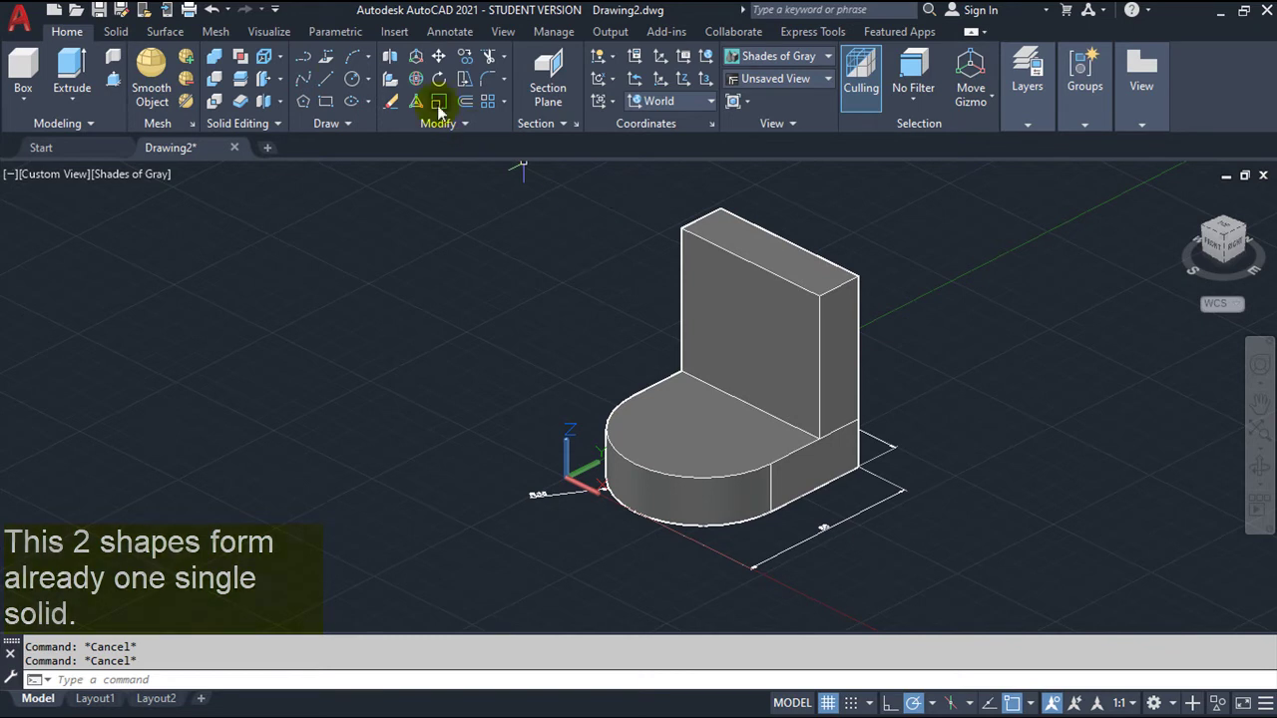
# Step: Set the Chamfer Edge distances to 30 and 20
pyautogui.click(115, 32)
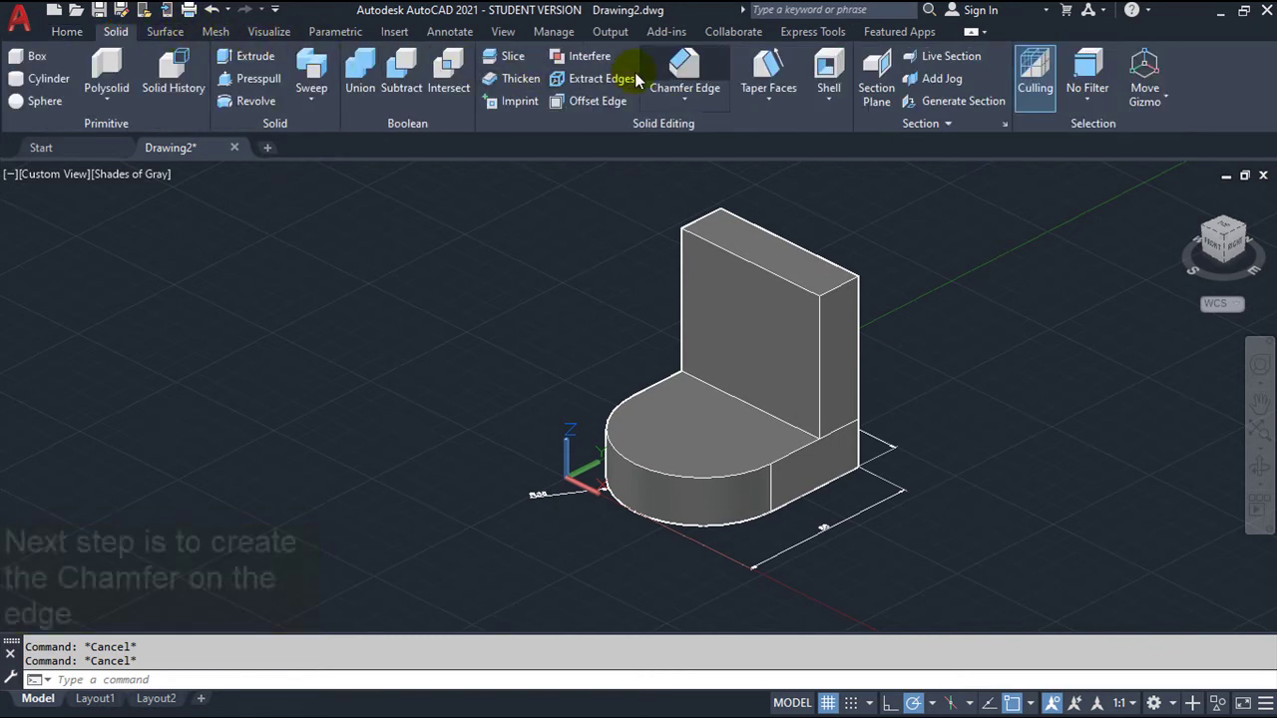
pyautogui.click(684, 70)
pyautogui.moveTo(1013, 274); pyautogui.dragTo(919, 332, button='middle')
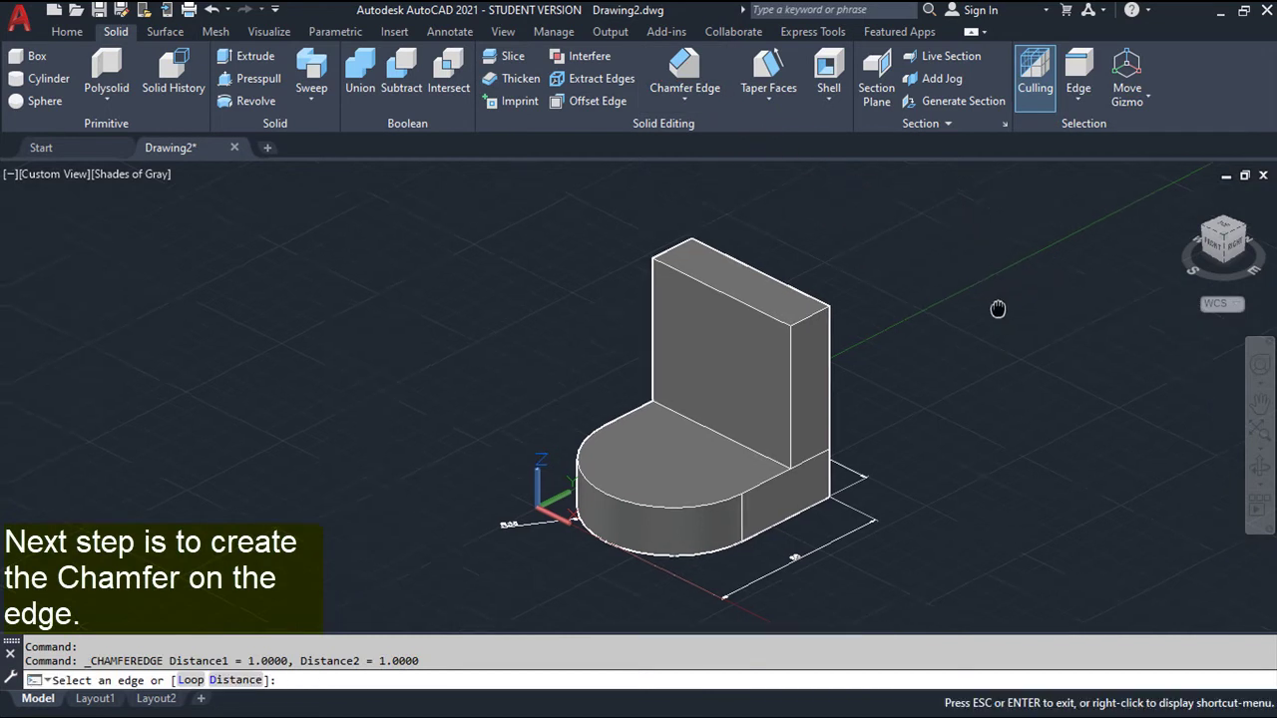
pyautogui.rightClick(823, 273)
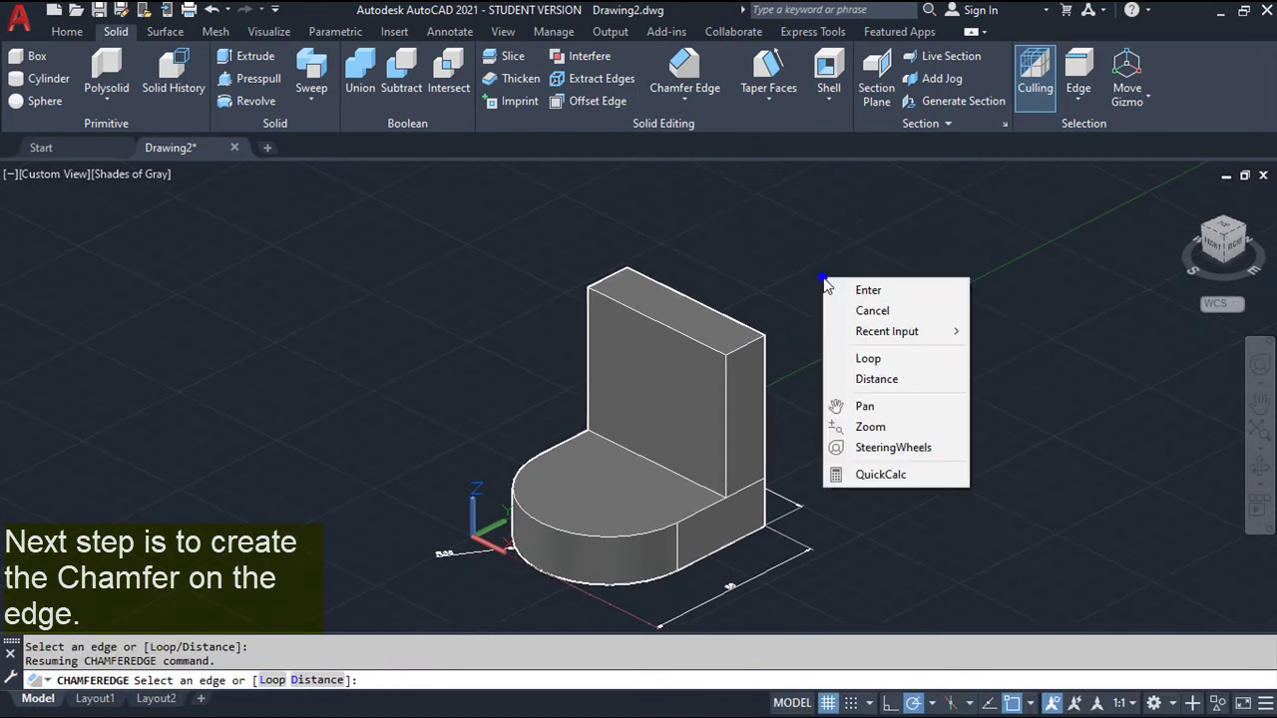
pyautogui.click(888, 380)
pyautogui.click(888, 381)
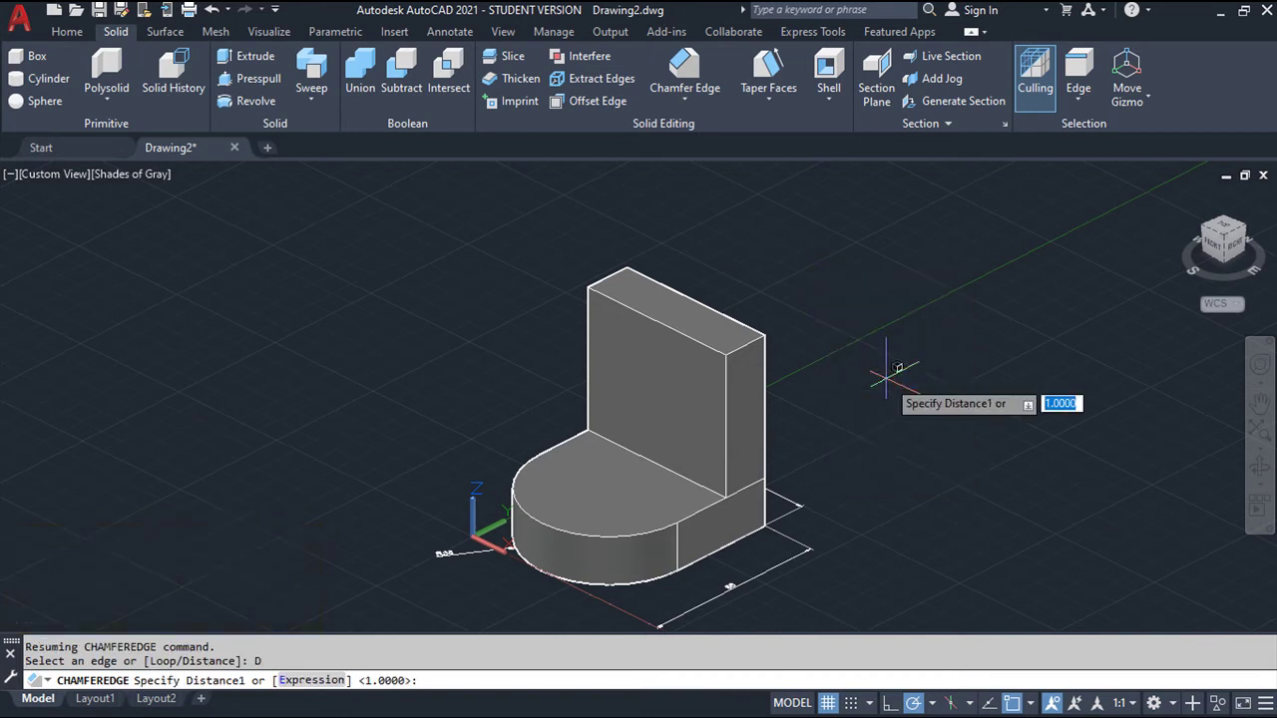
pyautogui.write('30')
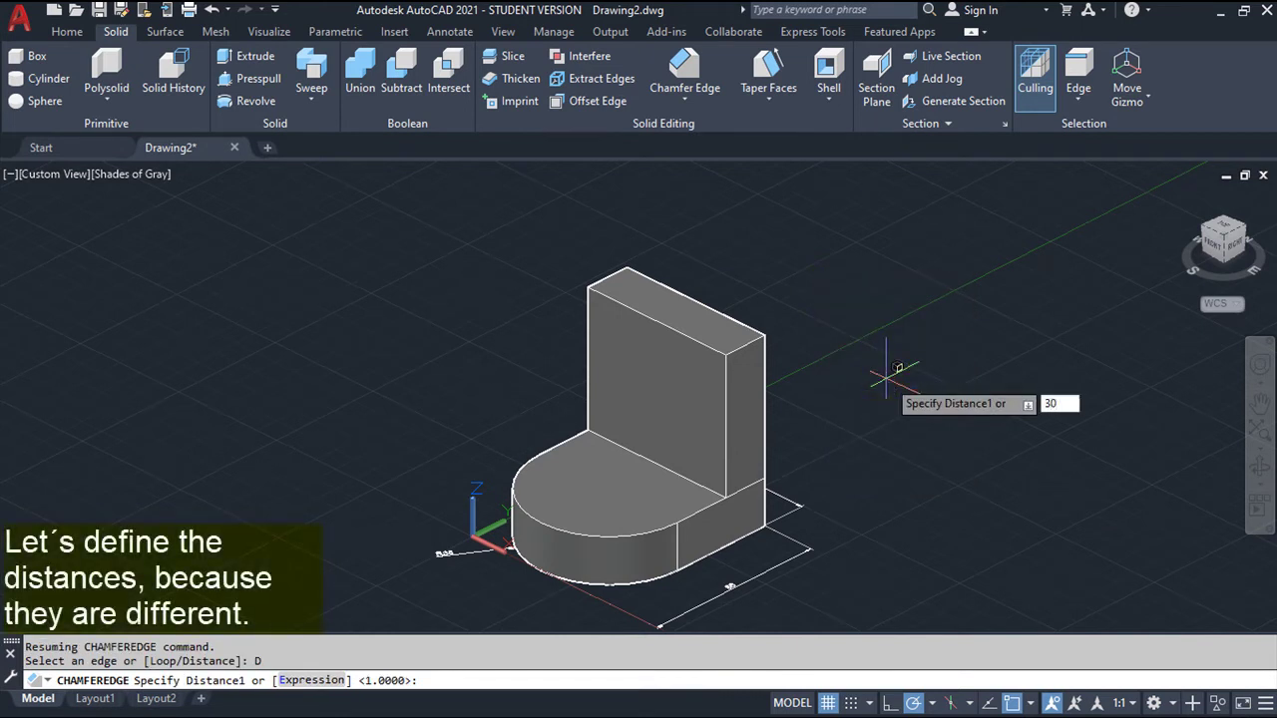
pyautogui.press('Return')
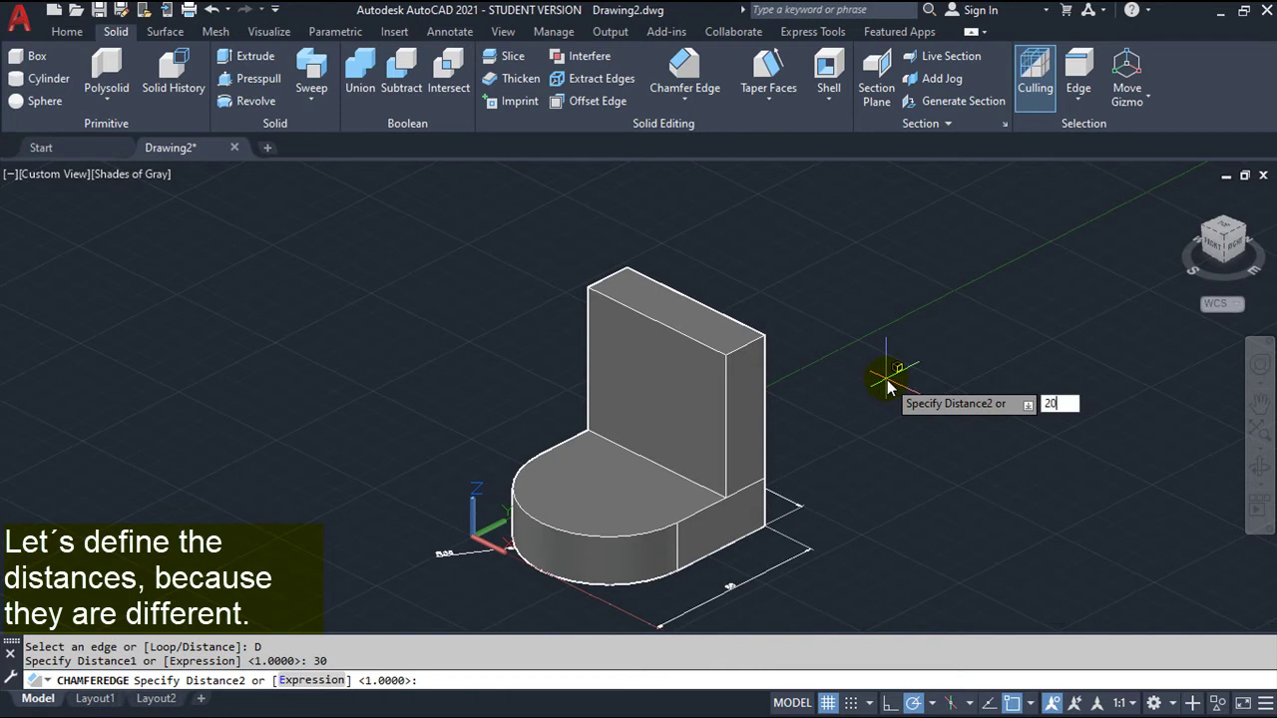
pyautogui.press('Return')
# Step: Chamfer the upright wall's top edge with those 30 and 20 distances
pyautogui.scroll(2, 841, 354)
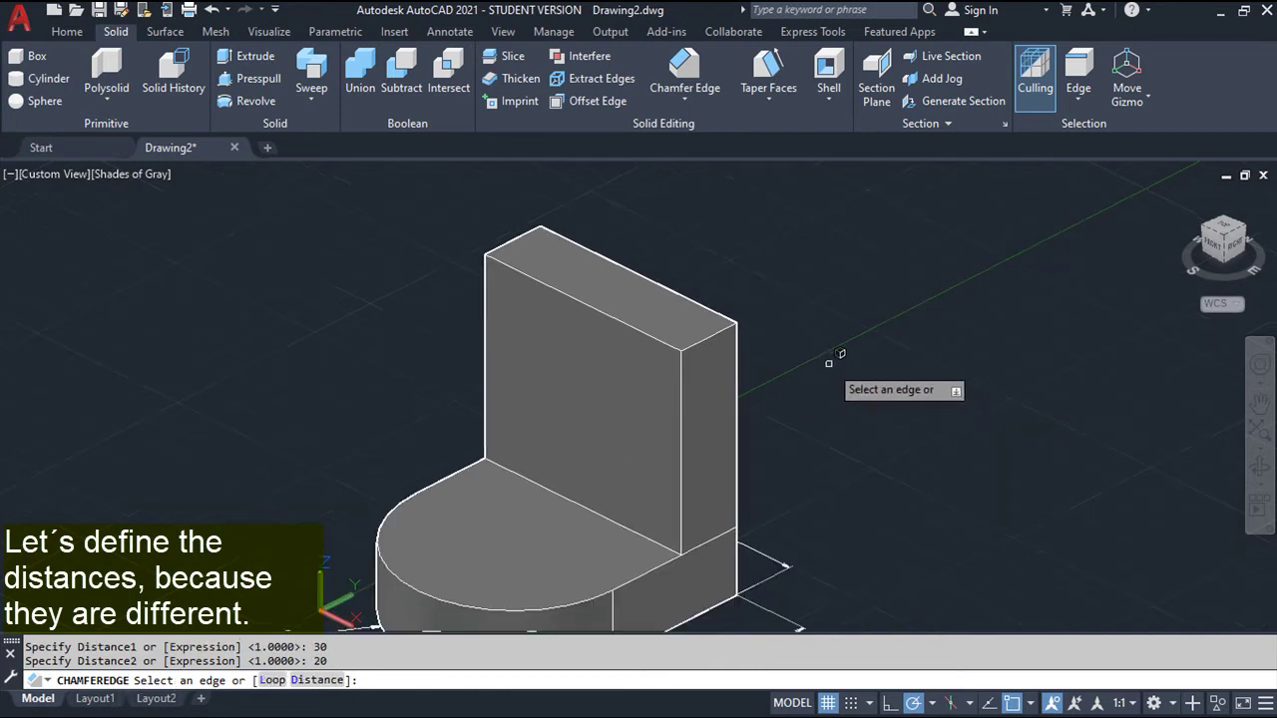
pyautogui.click(710, 333)
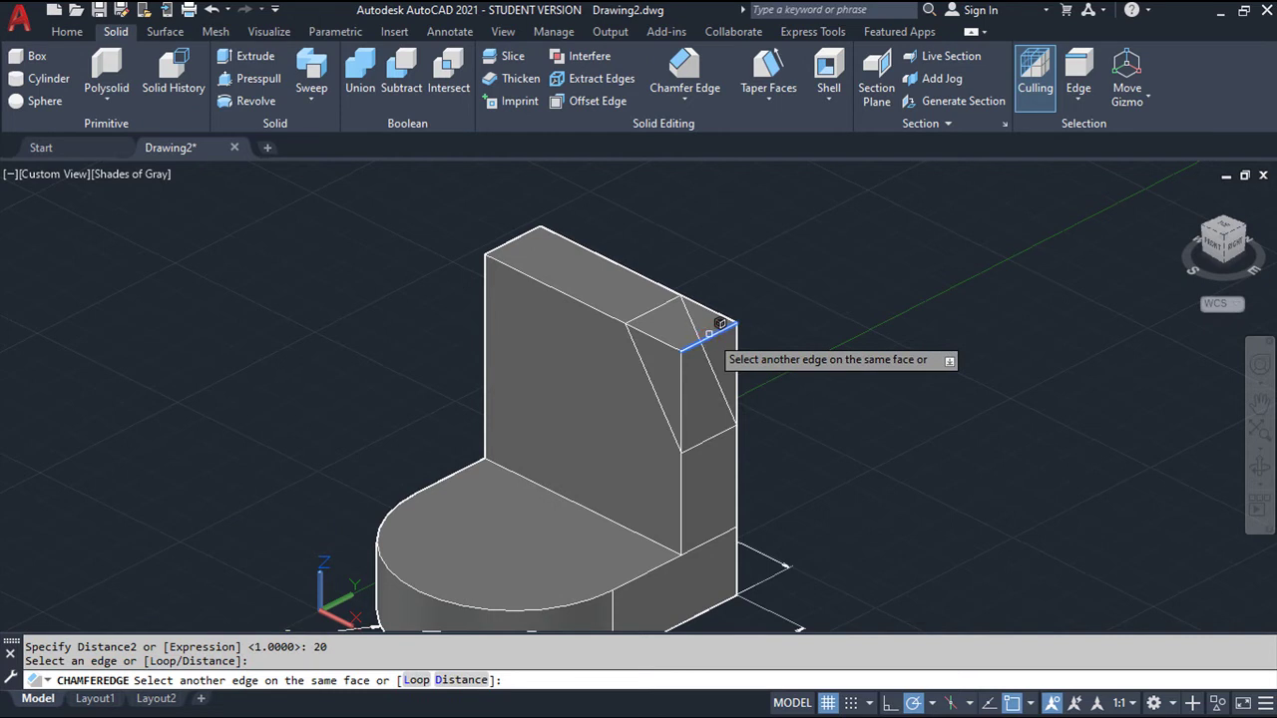
pyautogui.press('Return')
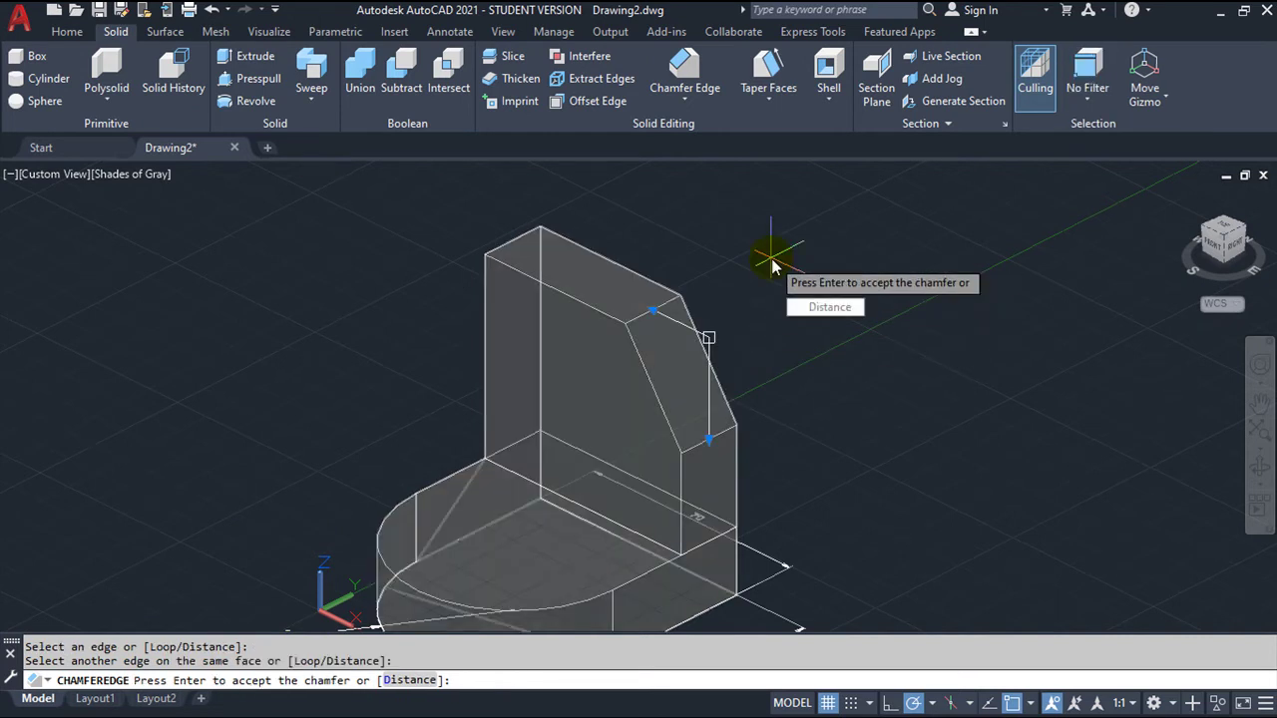
pyautogui.press('Return')
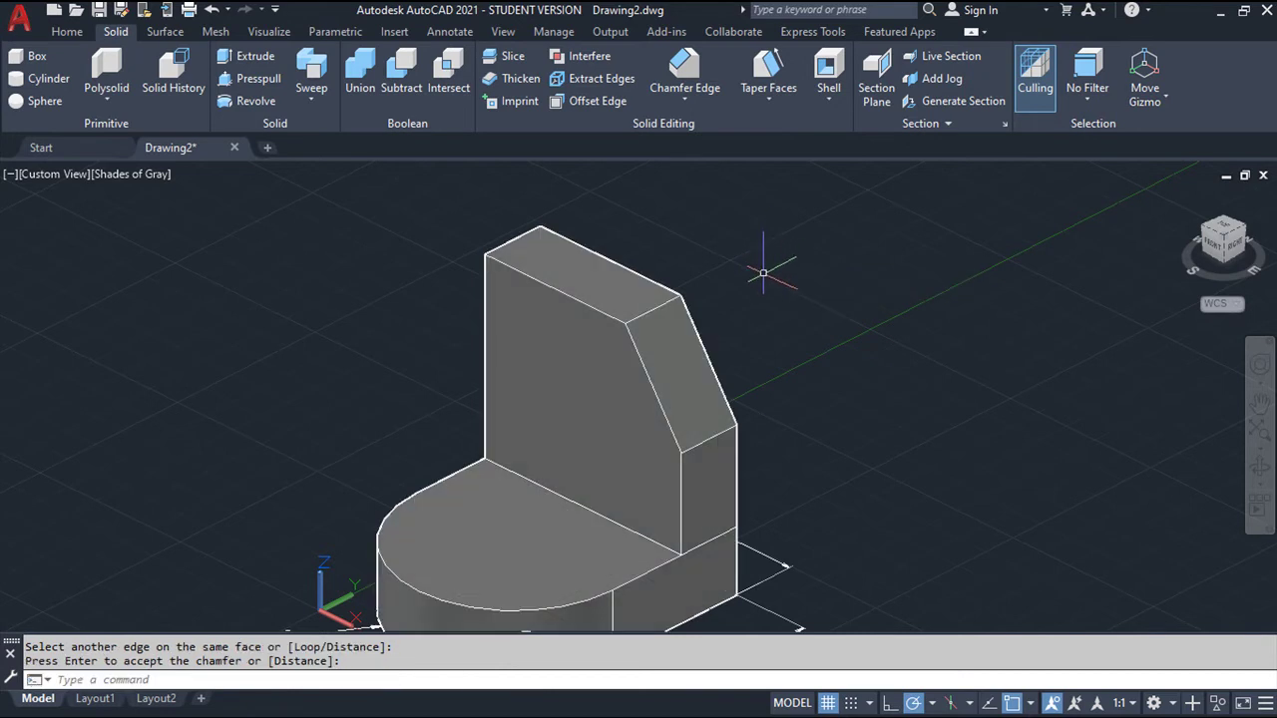
pyautogui.scroll(-2, 763, 271)
pyautogui.press('Escape')
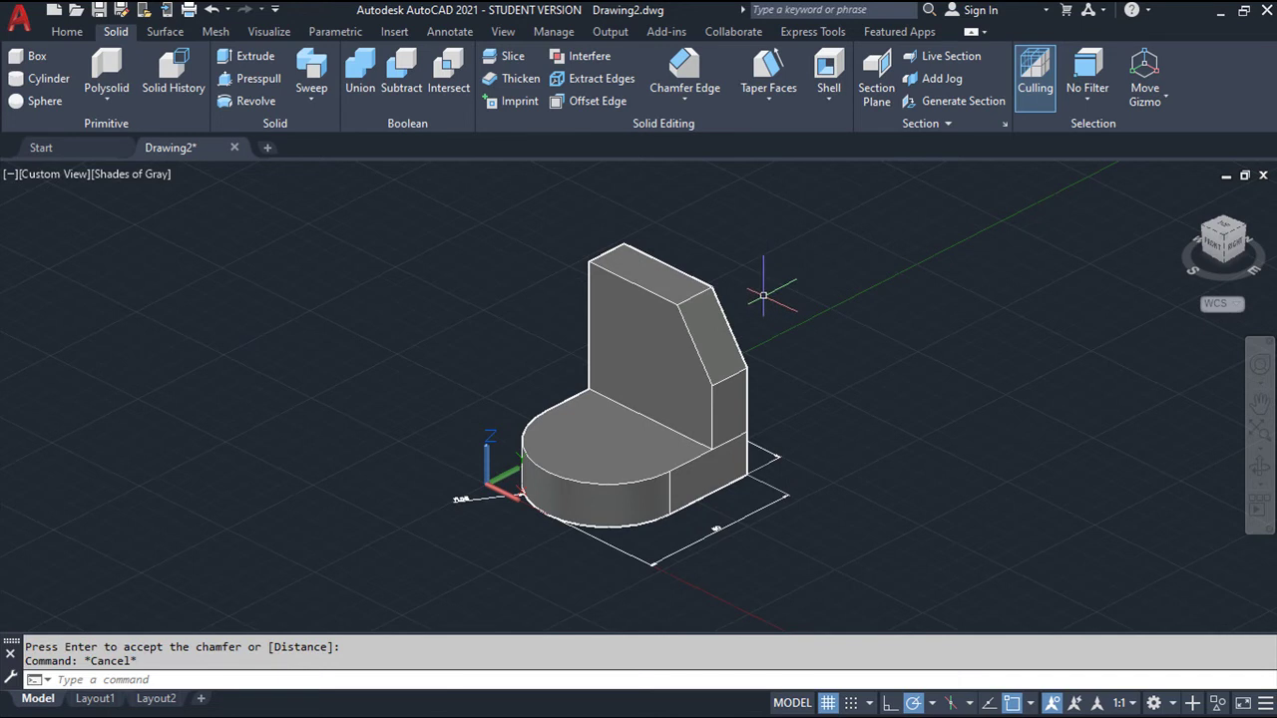
# Step: Move the UCS origin to the base face corner
pyautogui.click(498, 479)
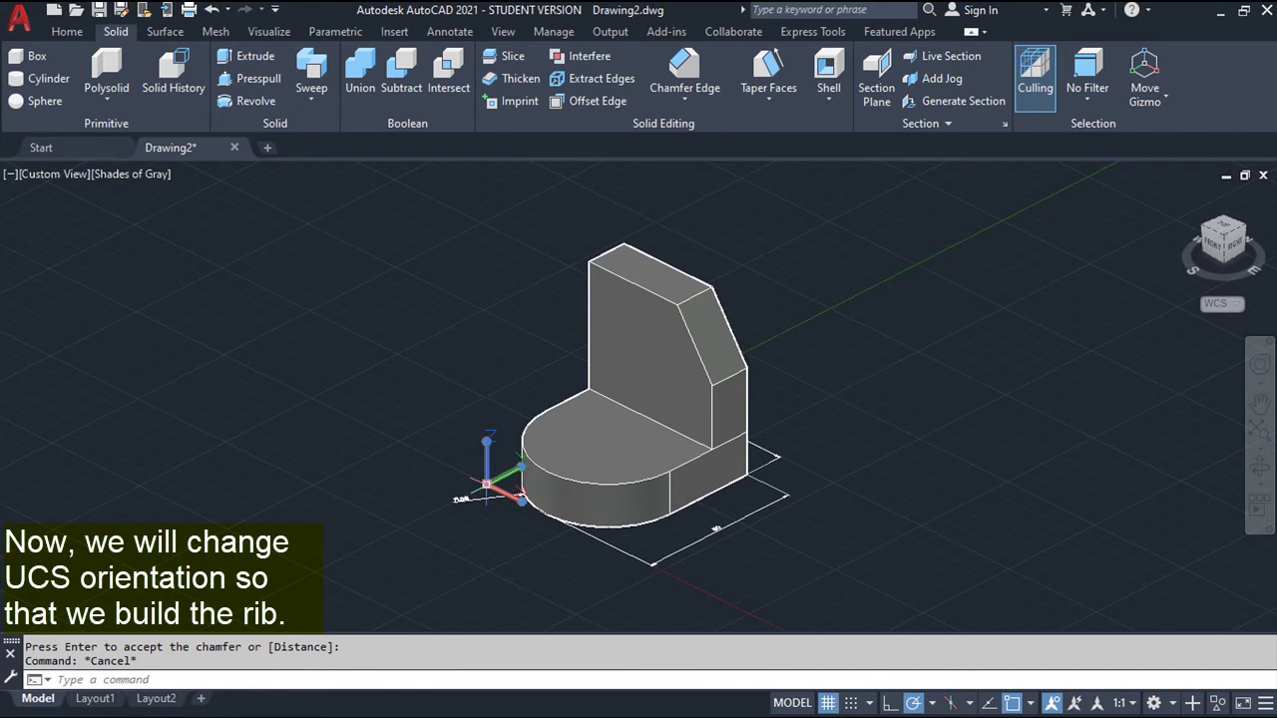
pyautogui.click(486, 486)
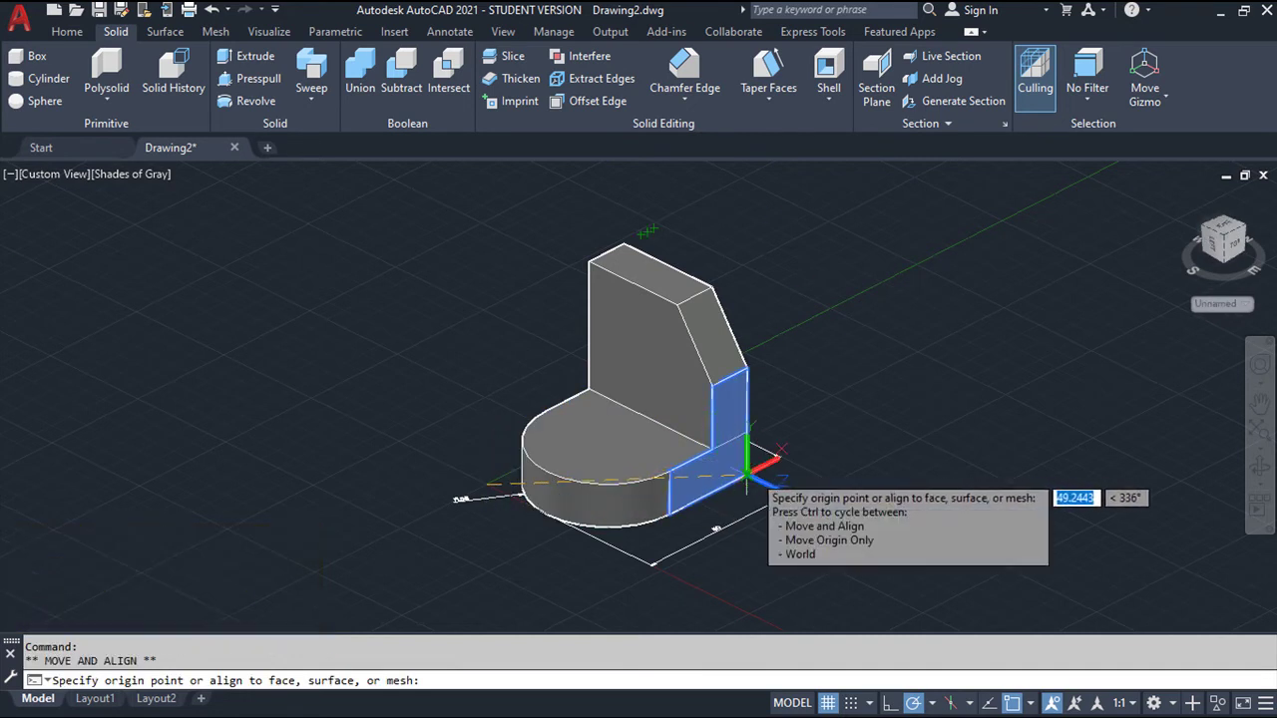
pyautogui.click(746, 477)
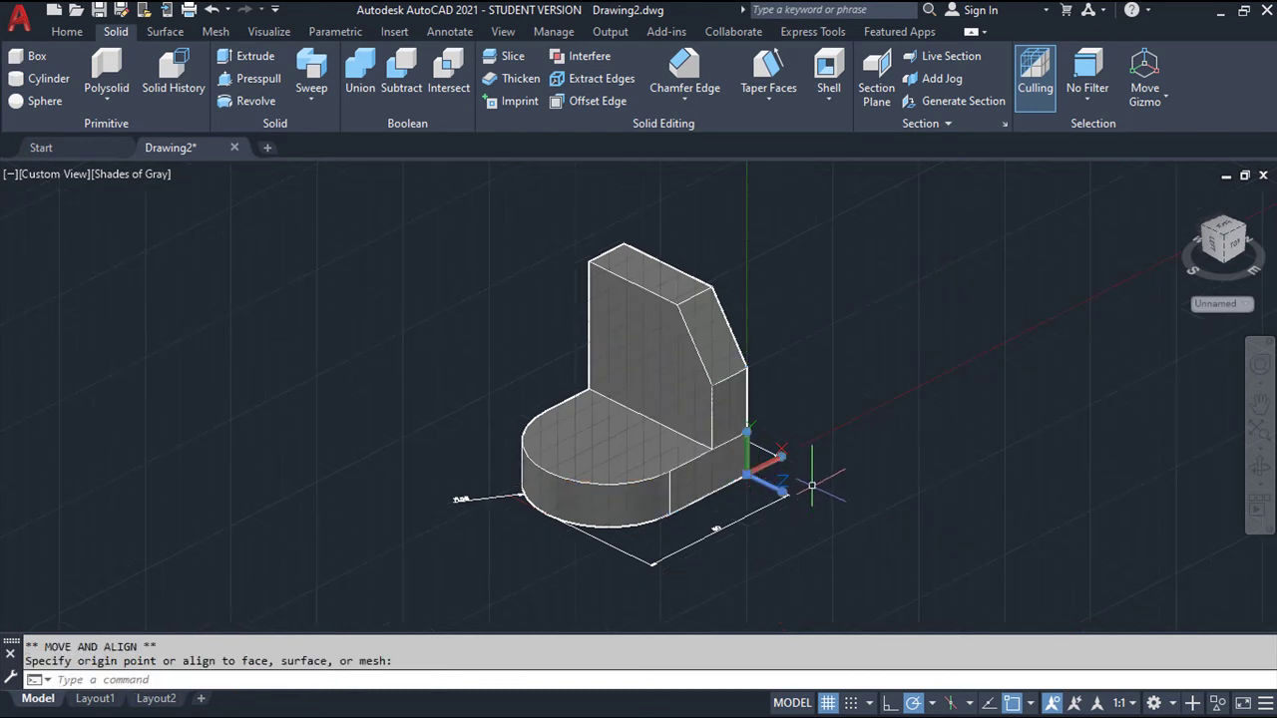
pyautogui.scroll(3, 812, 485)
pyautogui.press('Escape')
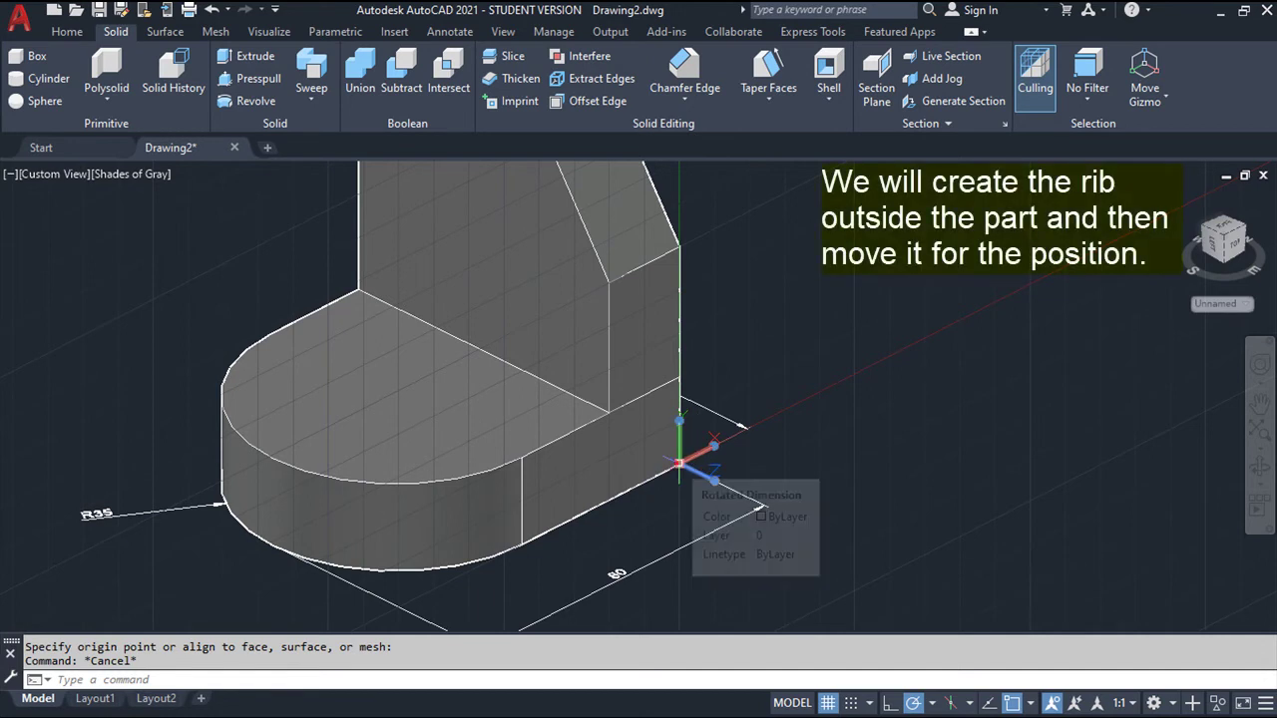
# Step: Reposition the UCS origin onto the ground just outside the part
pyautogui.click(678, 464)
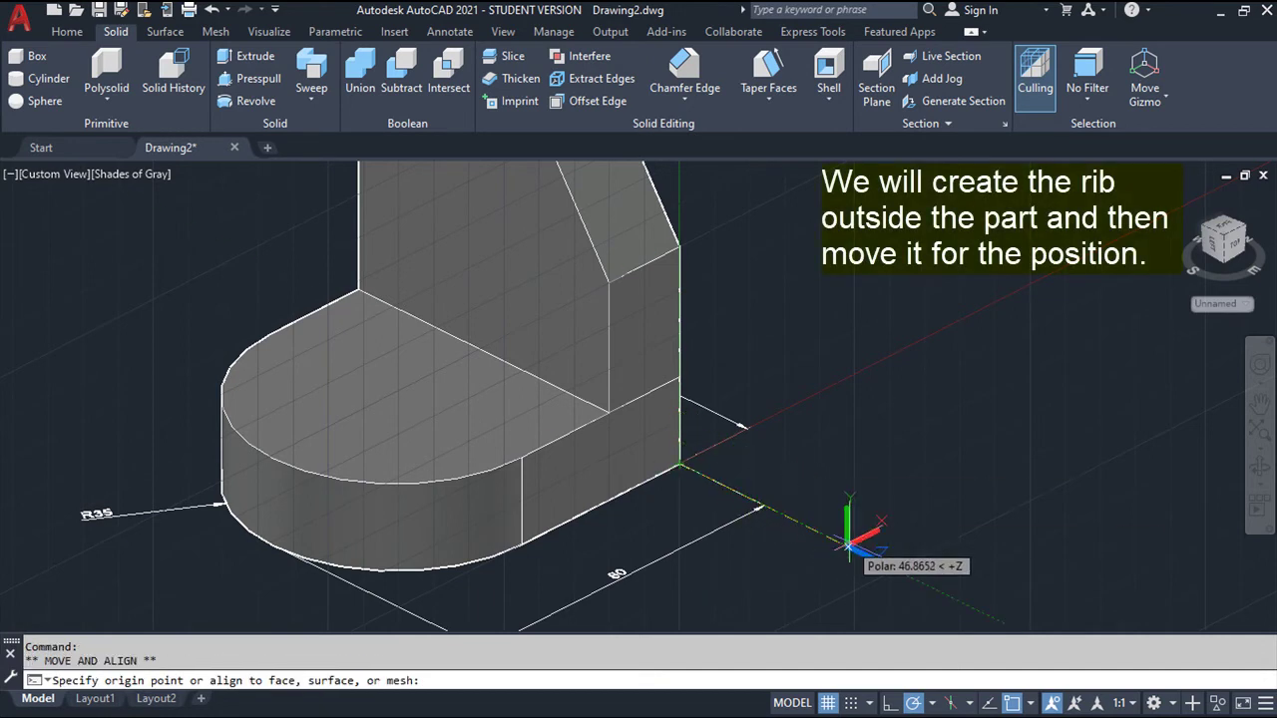
pyautogui.click(879, 556)
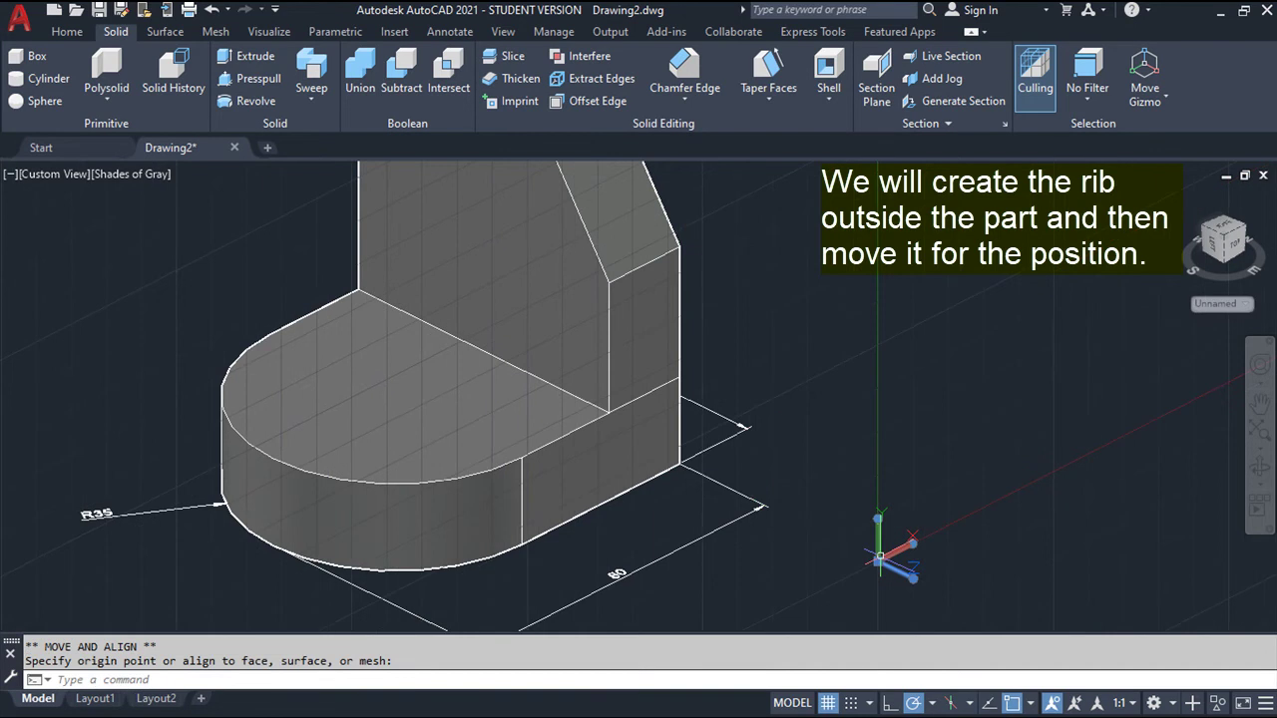
pyautogui.moveTo(828, 511); pyautogui.dragTo(751, 376, button='middle')
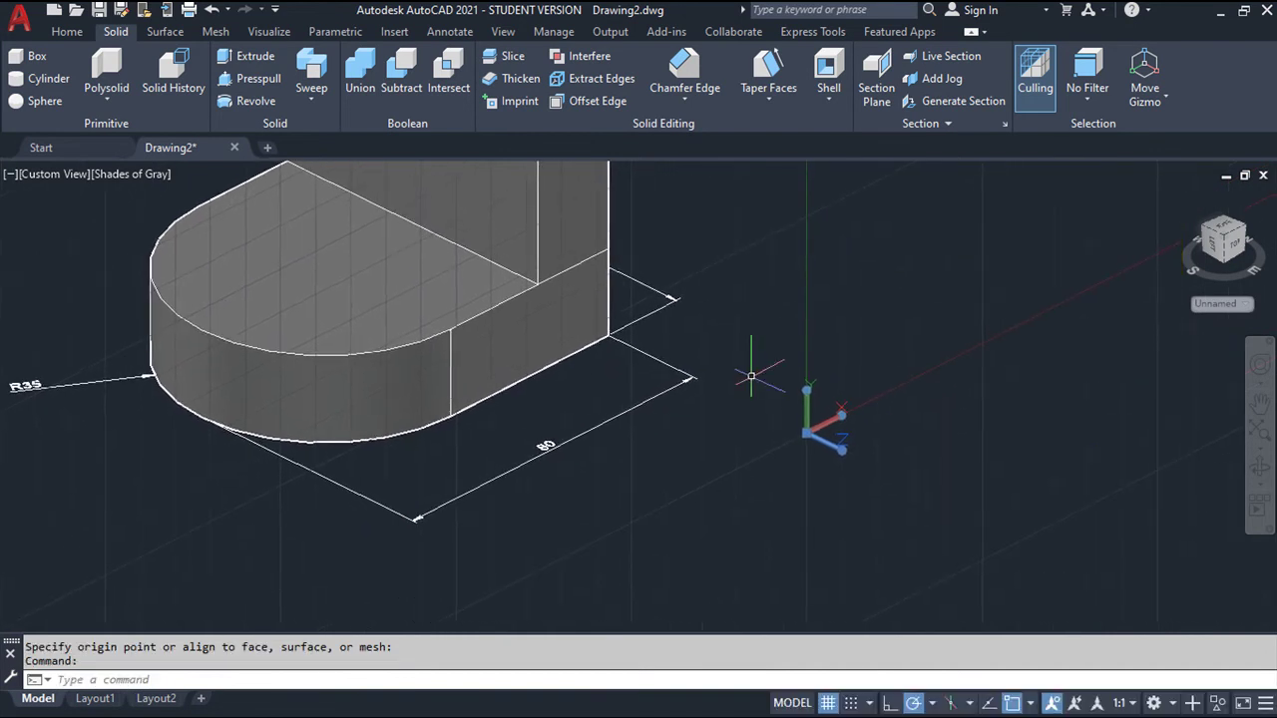
pyautogui.click(600, 307)
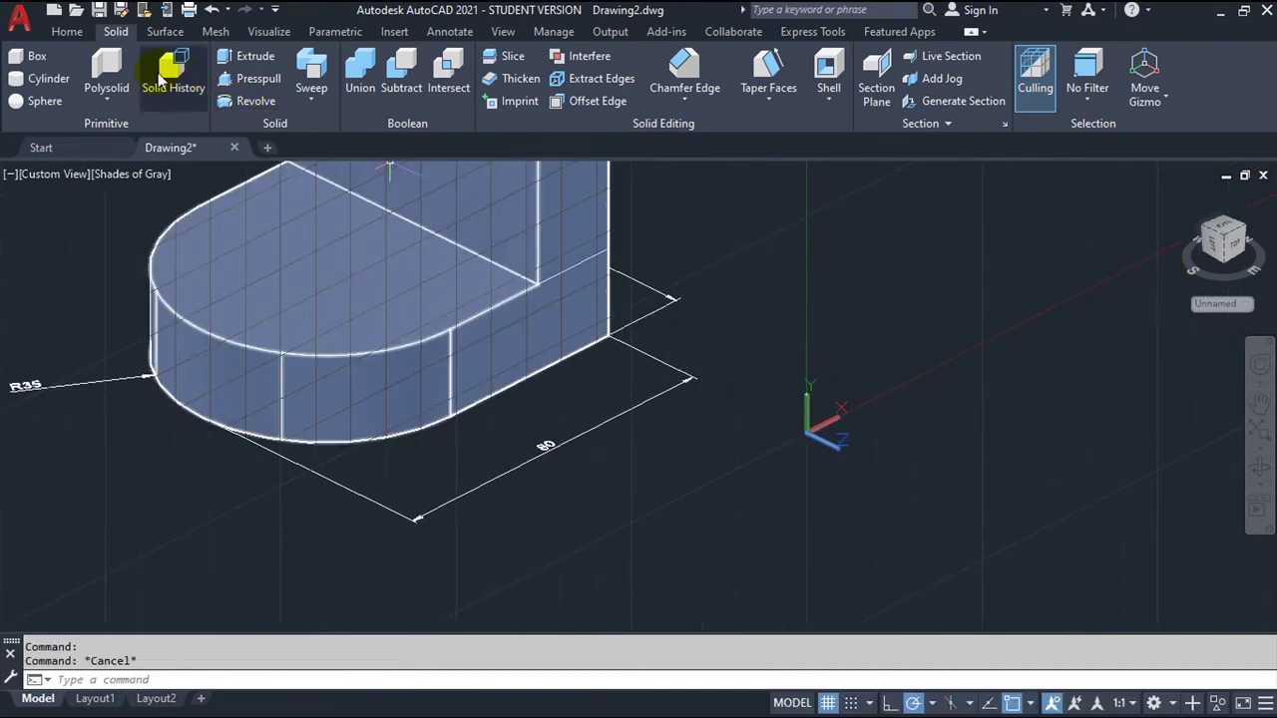
pyautogui.click(69, 34)
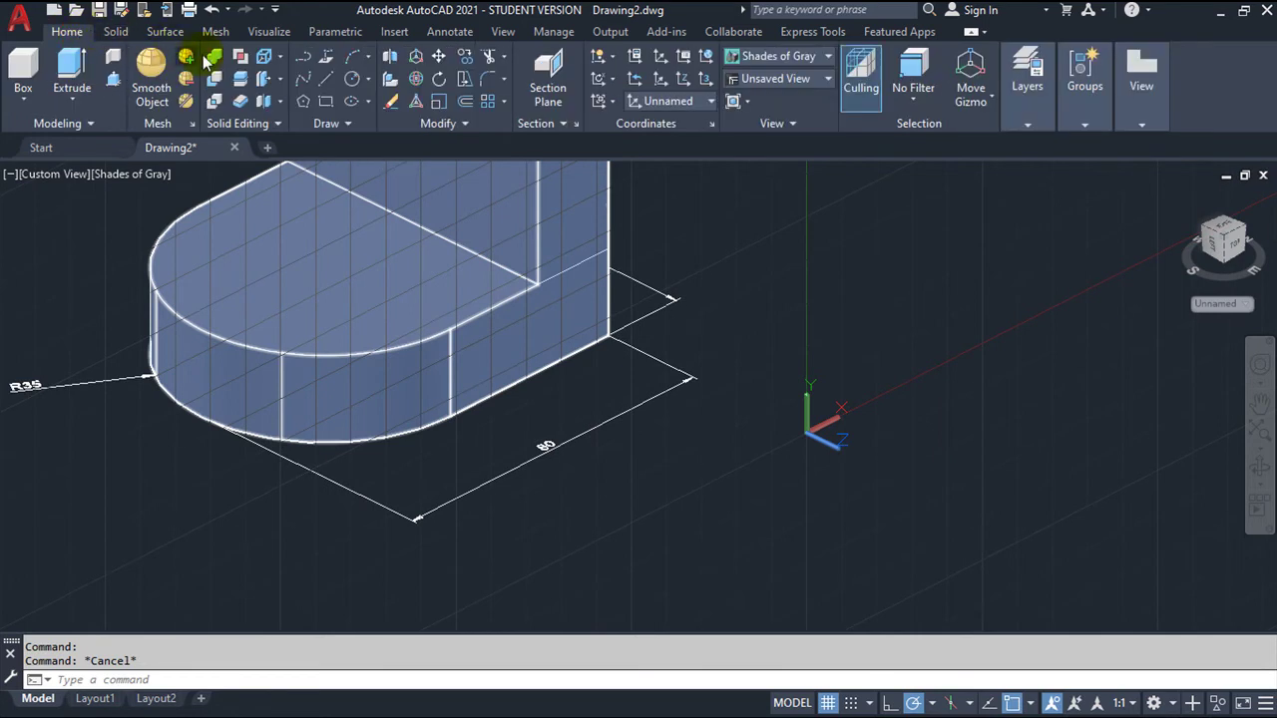
# Step: Draw a 40-unit base line starting at the origin 0,0
pyautogui.click(324, 85)
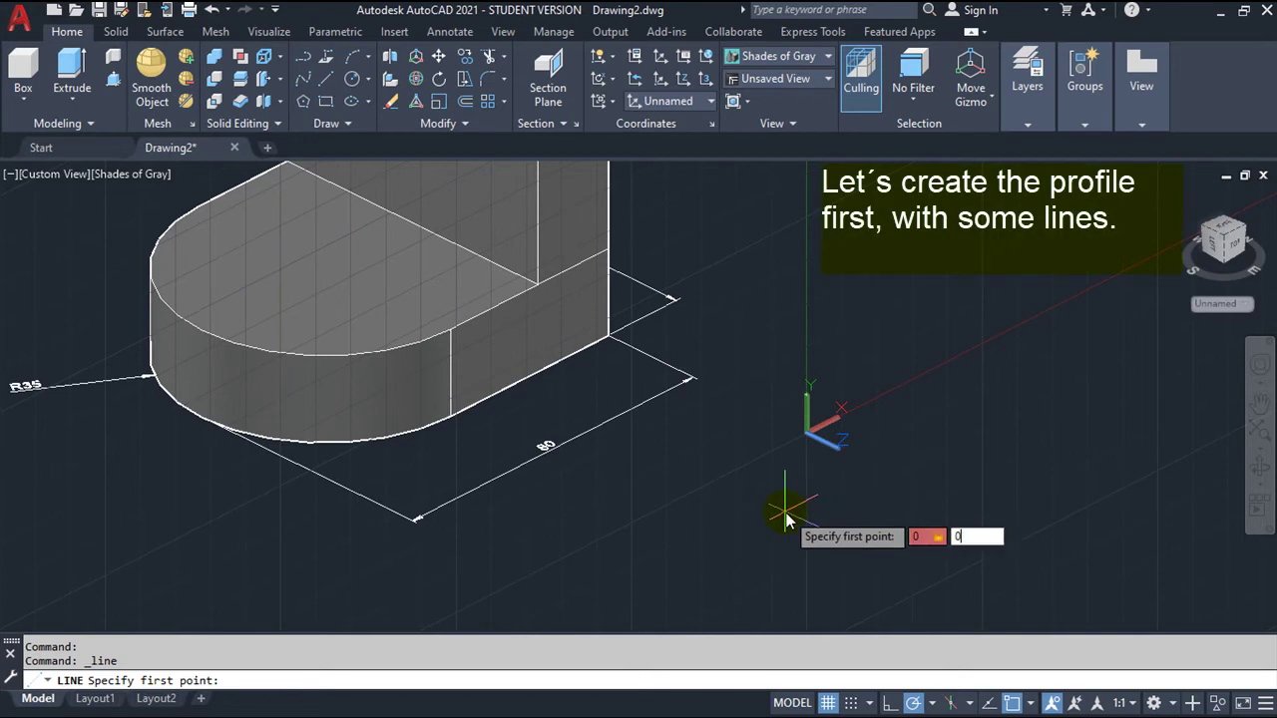
pyautogui.press('Return')
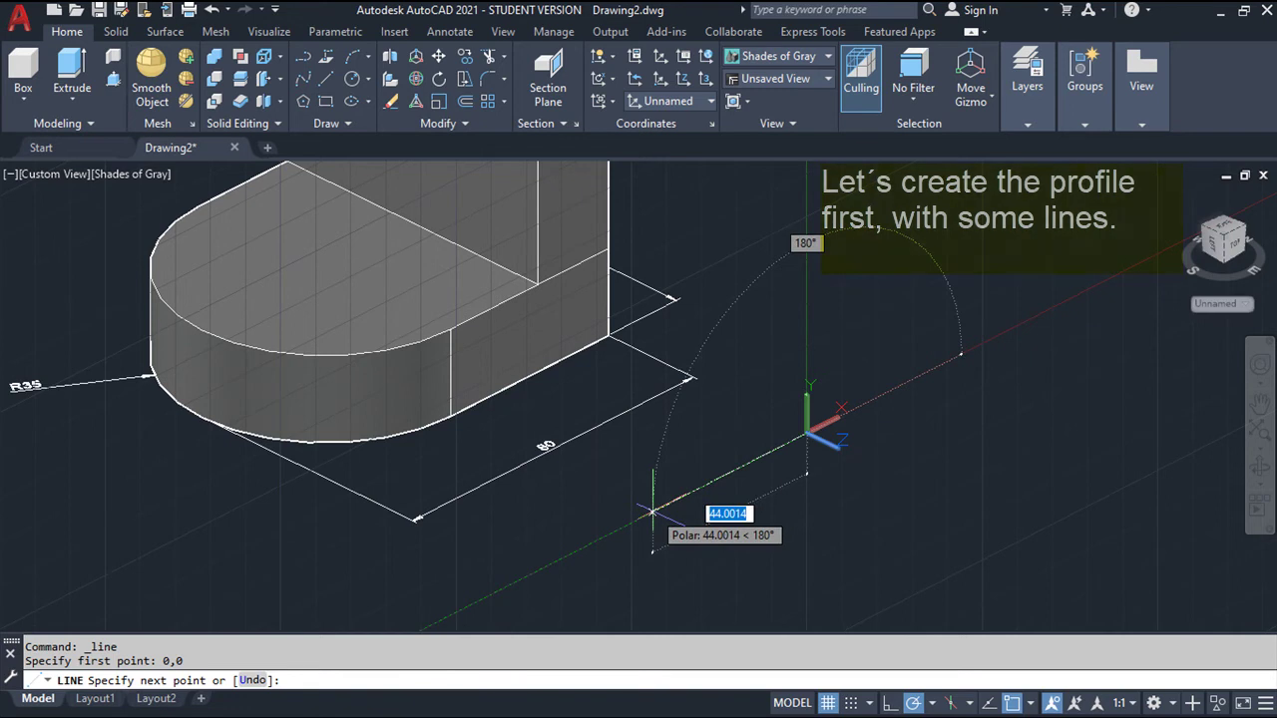
pyautogui.write('0')
pyautogui.press('Return')
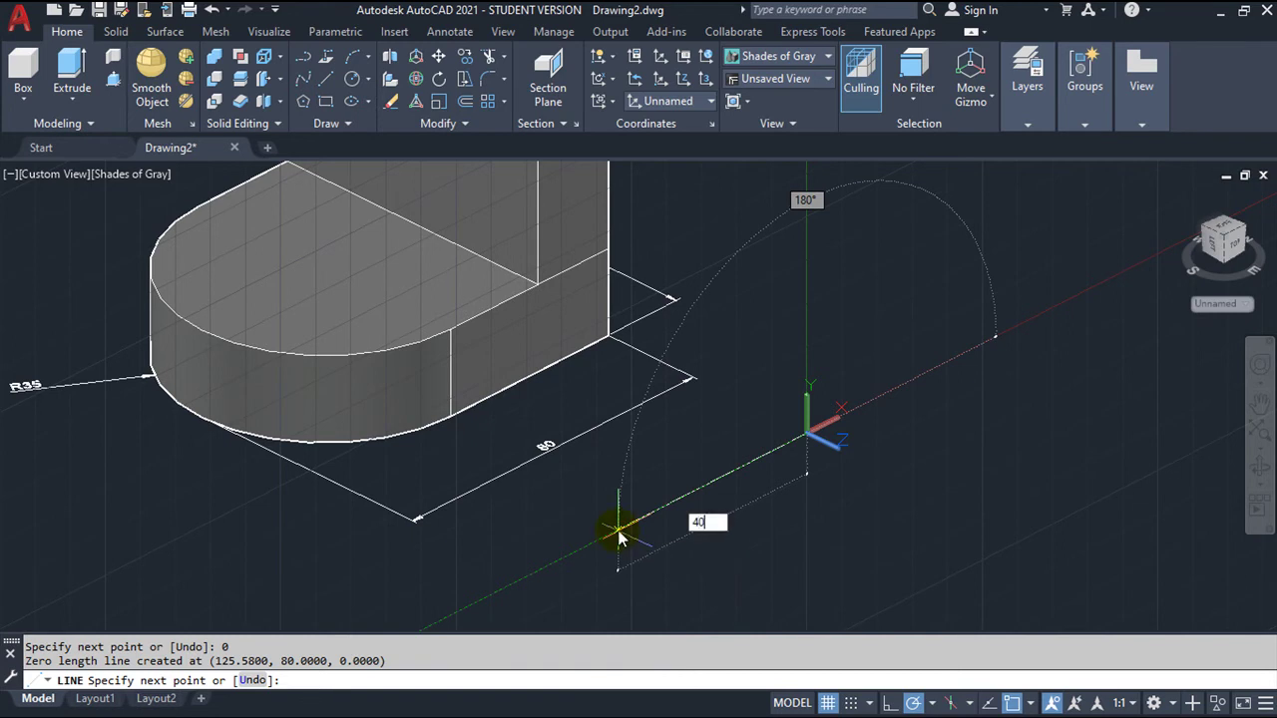
pyautogui.press('Return')
pyautogui.press('Return')
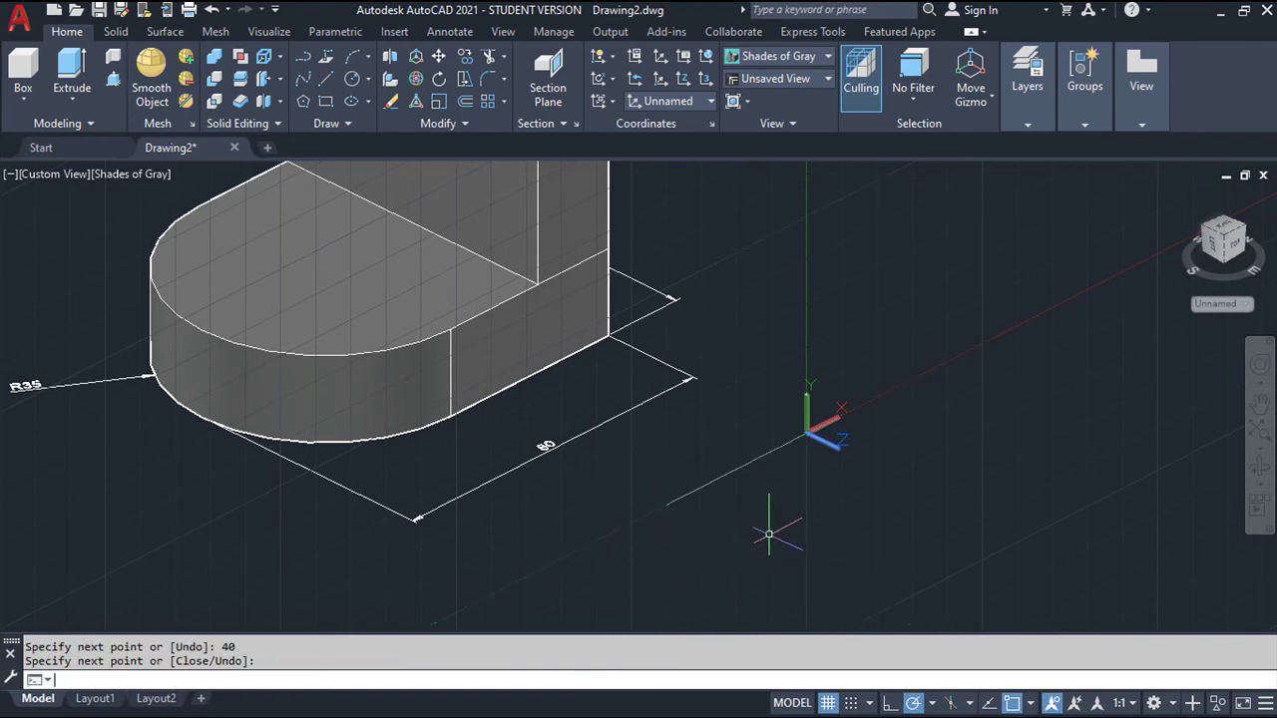
pyautogui.press('Return')
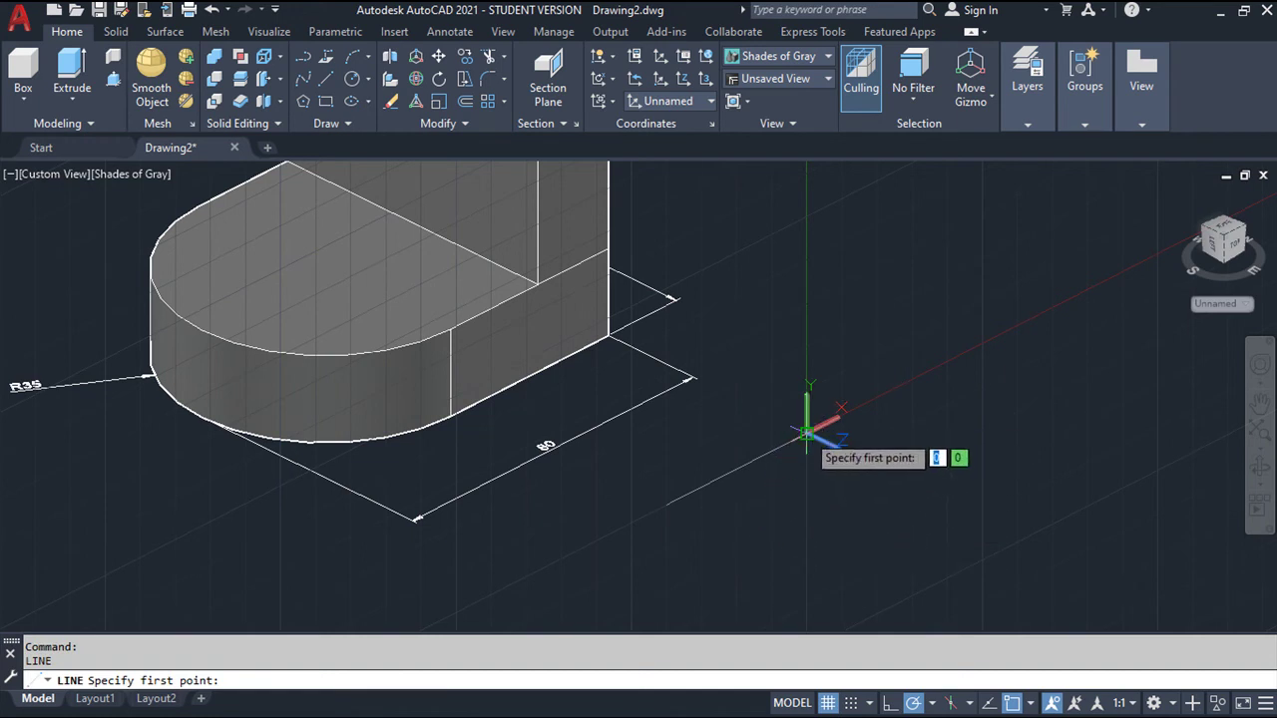
# Step: Draw a 50-unit upright from the origin and join its top to the base line's end
pyautogui.click(806, 434)
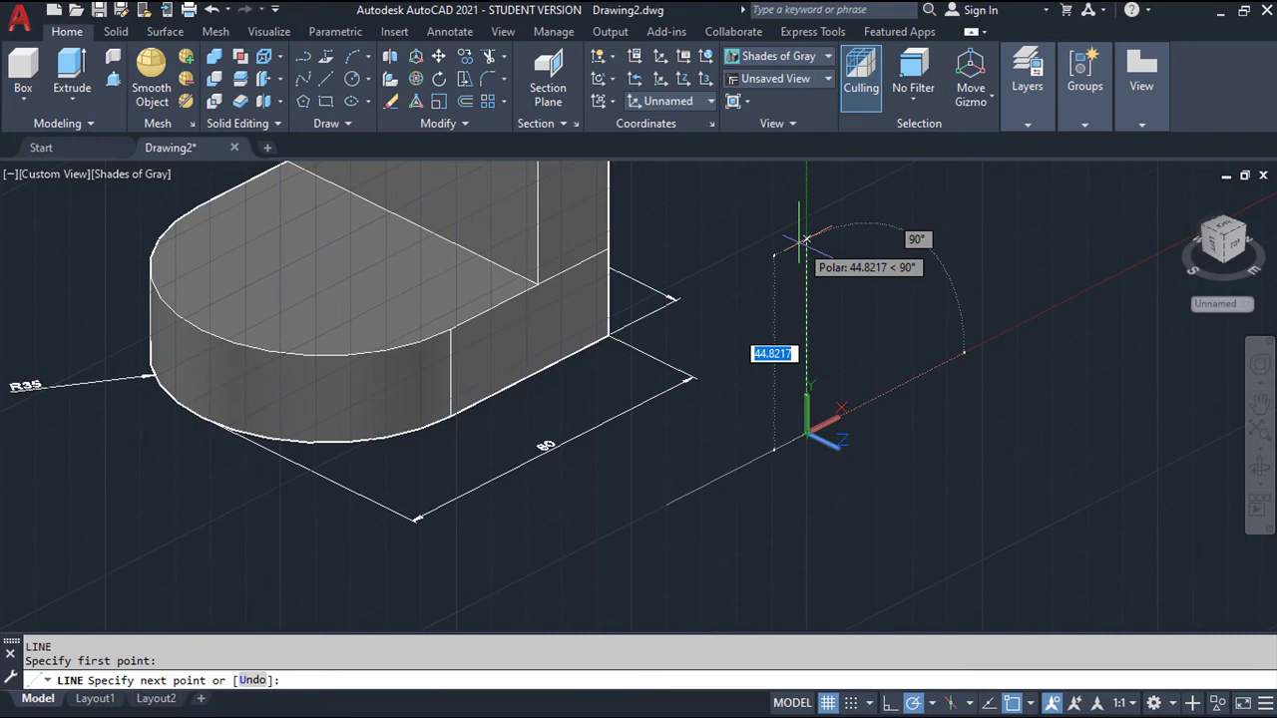
pyautogui.write('0')
pyautogui.press('Return')
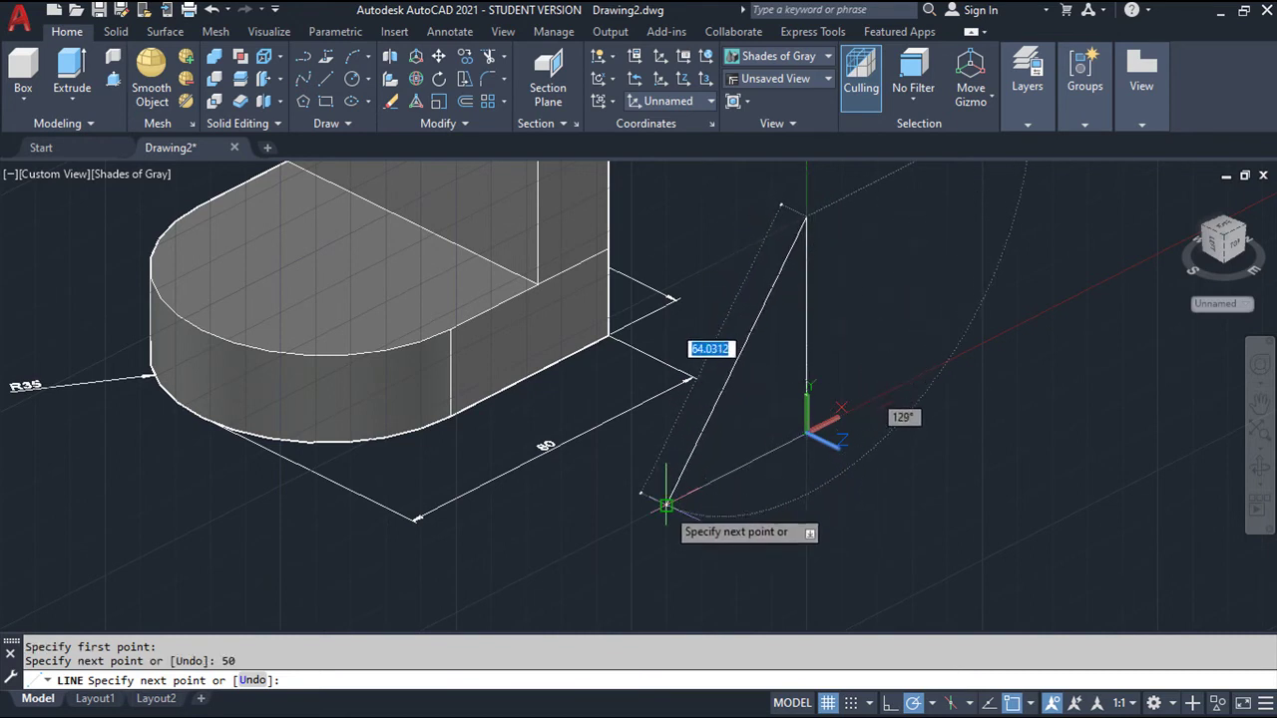
pyautogui.click(664, 506)
pyautogui.press('Return')
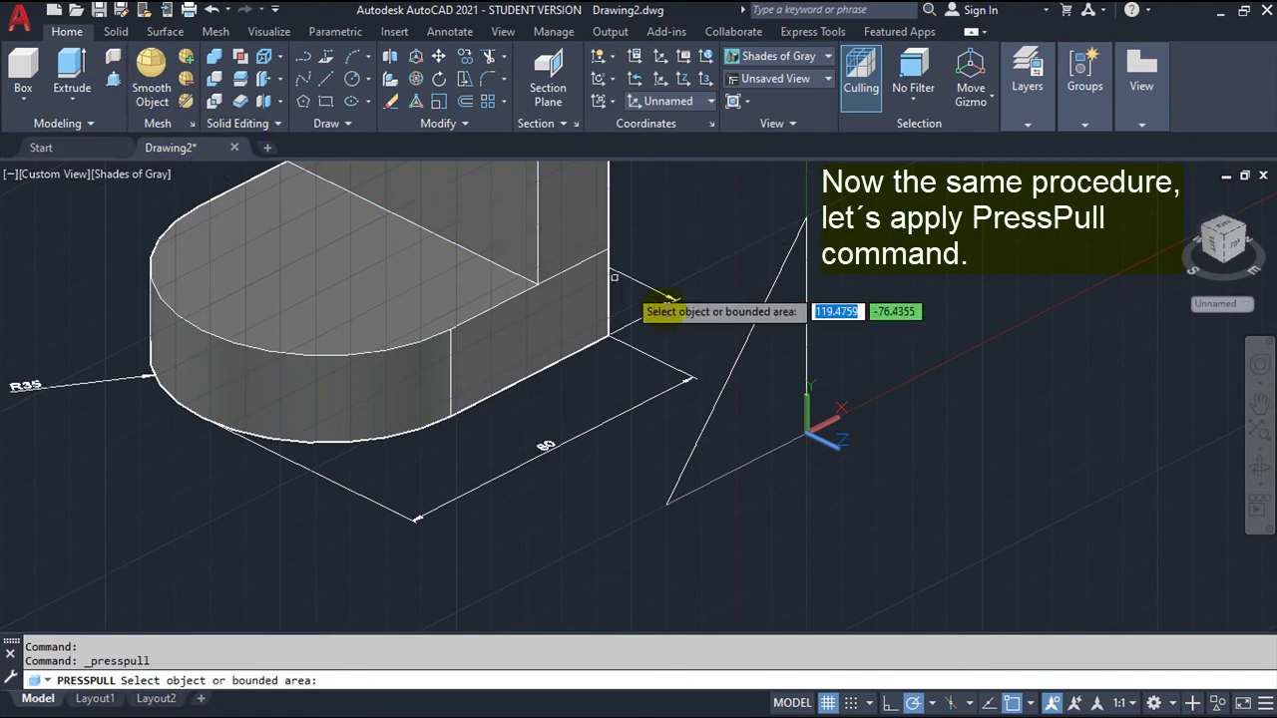
# Step: Press-pull the triangle profile 20 units into a separate wedge solid
pyautogui.click(769, 379)
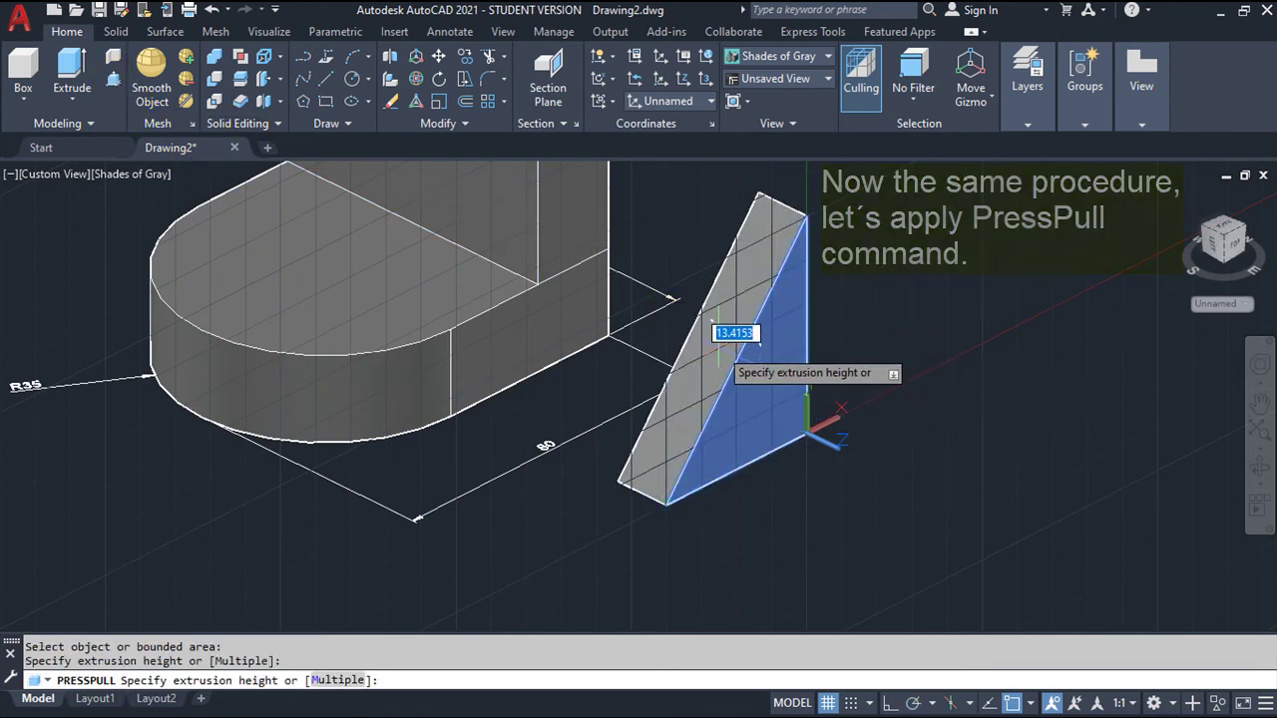
pyautogui.write('20')
pyautogui.press('Return')
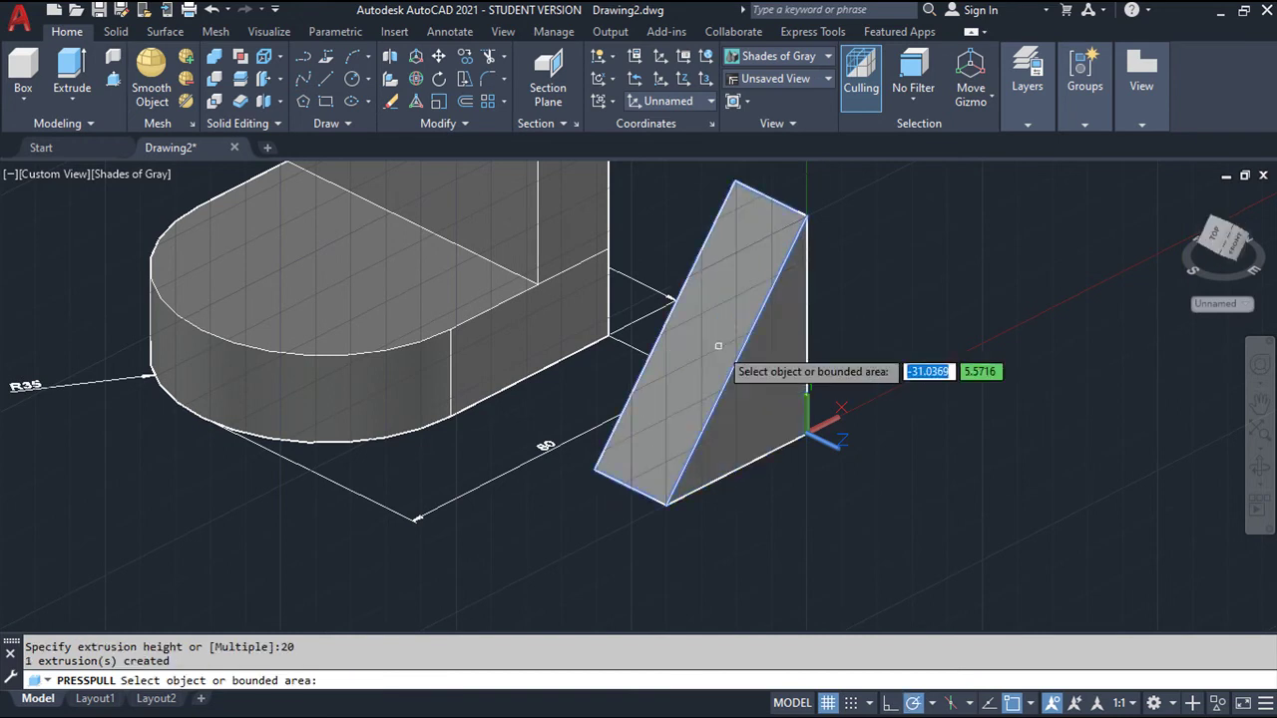
pyautogui.moveTo(806, 515); pyautogui.dragTo(801, 568, button='middle')
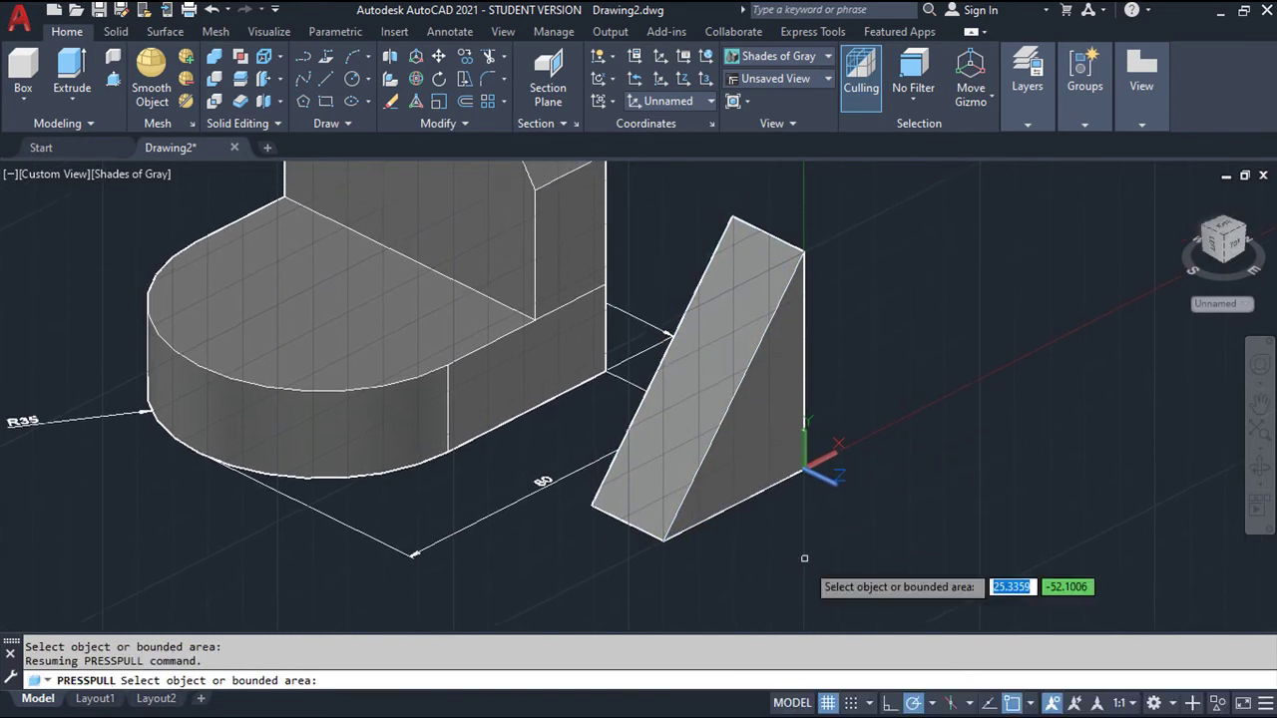
pyautogui.moveTo(941, 402); pyautogui.dragTo(937, 460, button='middle')
pyautogui.press('Escape')
pyautogui.press('Escape')
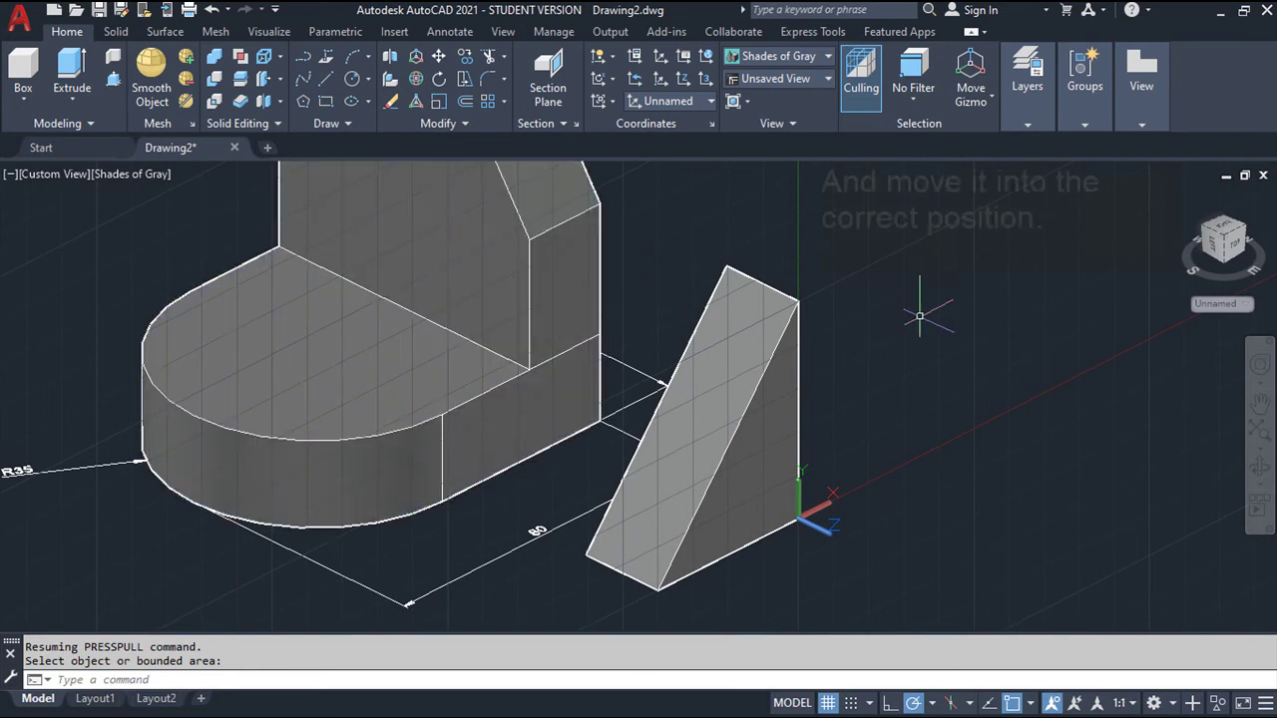
pyautogui.press('Escape')
pyautogui.press('Escape')
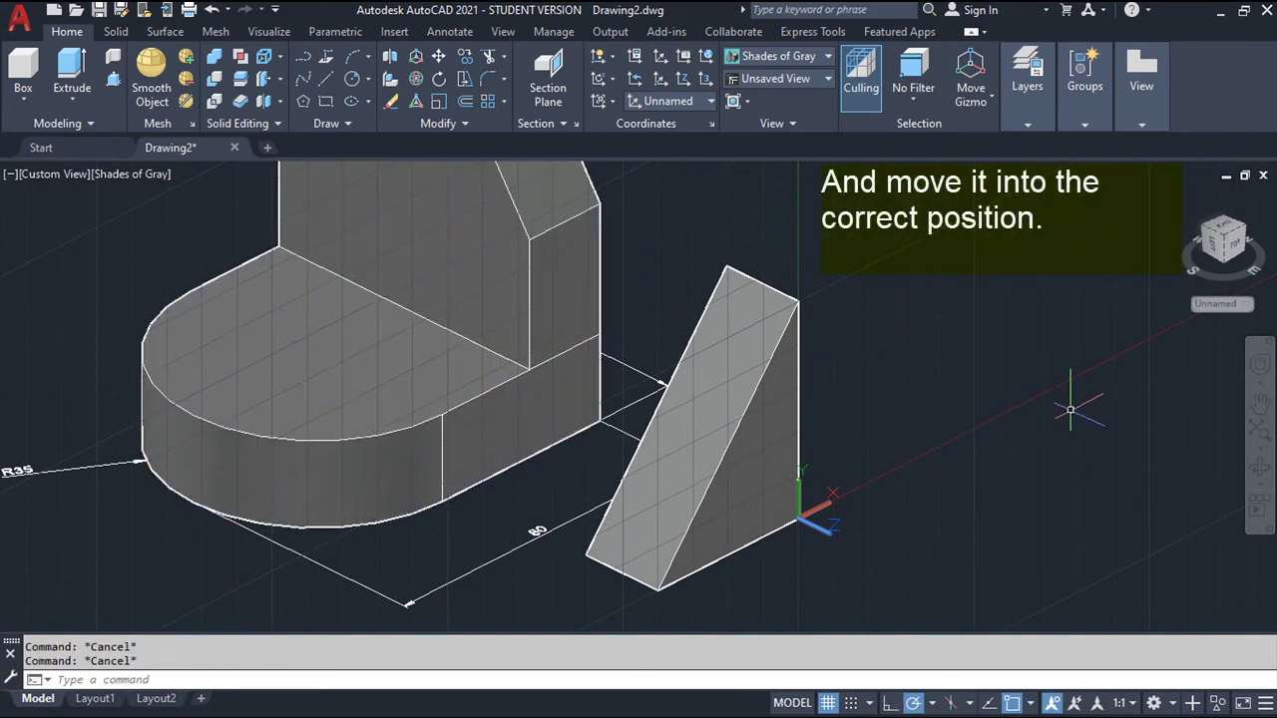
pyautogui.write('move')
# Step: Move the wedge against the main solid using endpoint snaps
pyautogui.press('Return')
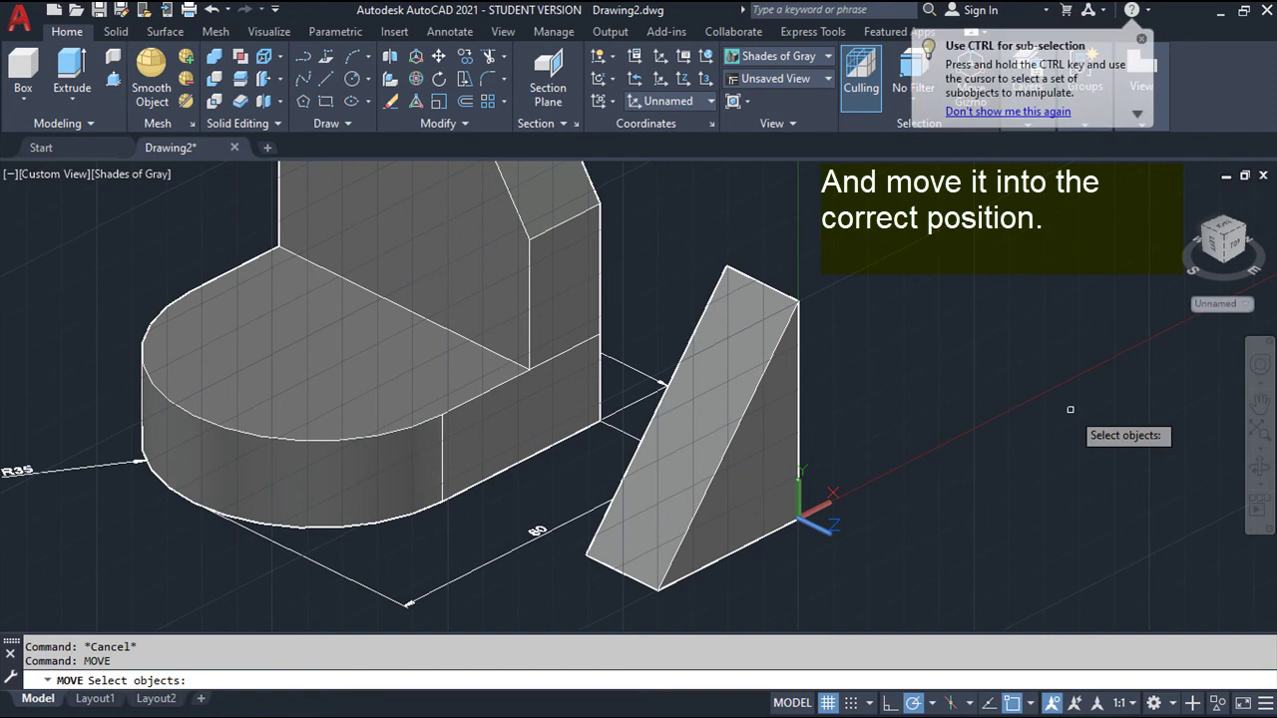
pyautogui.click(754, 459)
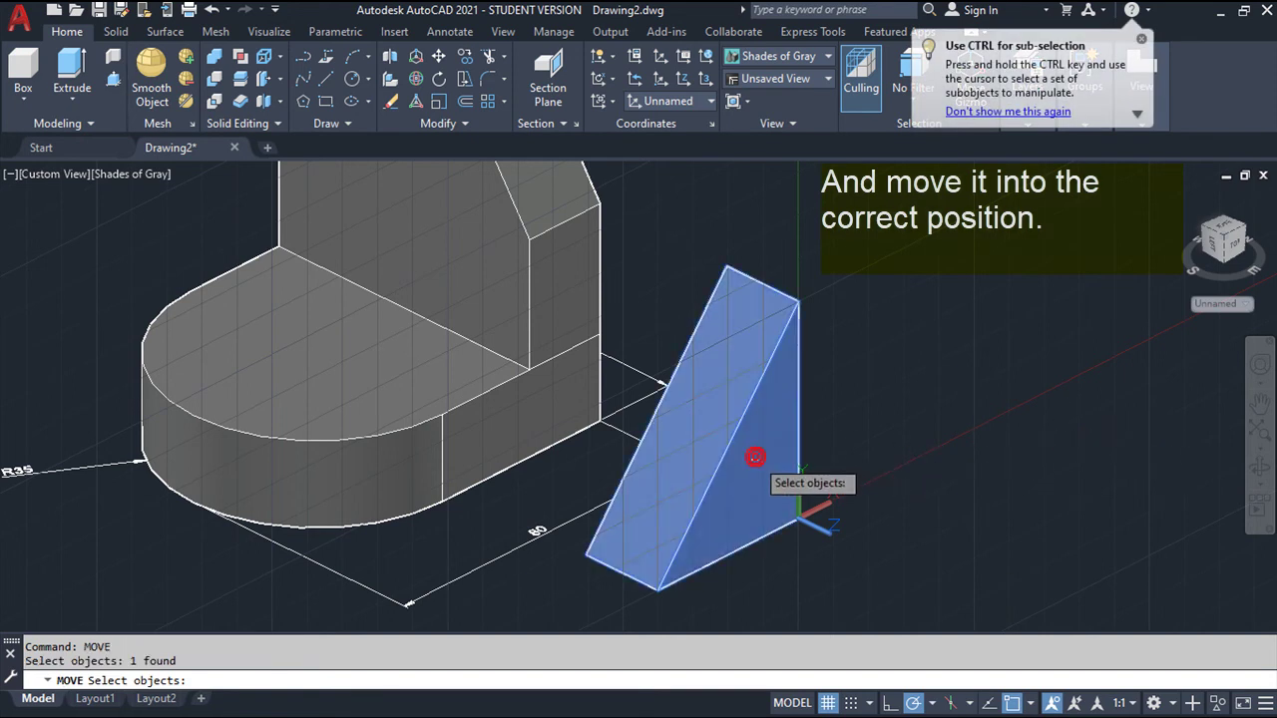
pyautogui.press('Return')
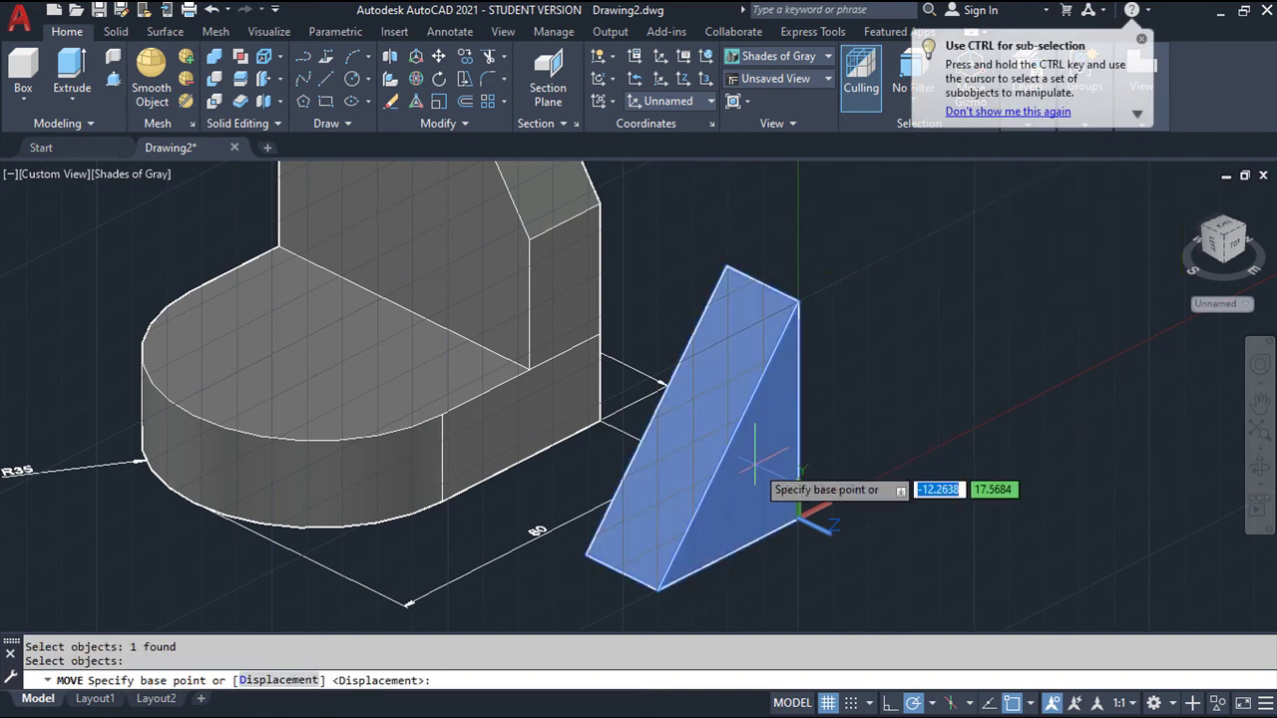
pyautogui.click(799, 518)
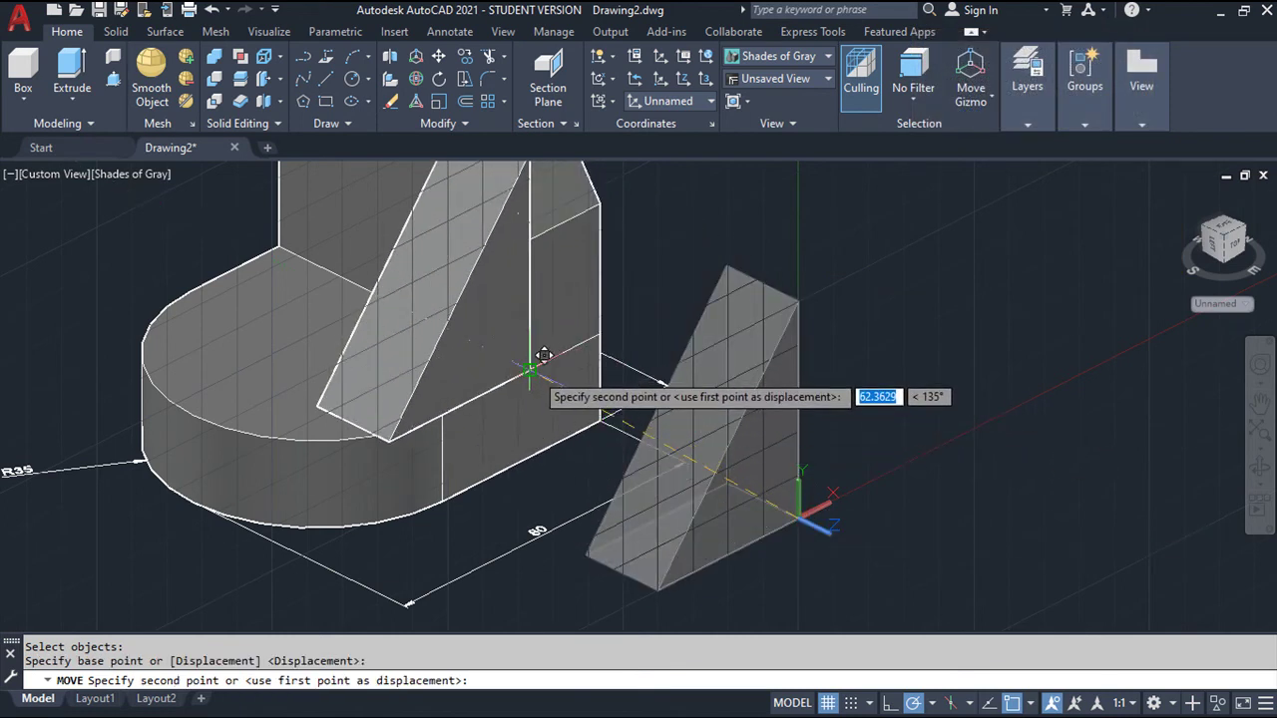
pyautogui.click(530, 369)
pyautogui.moveTo(541, 404)
pyautogui.mouseDown(button='middle')
pyautogui.moveTo(599, 391)
pyautogui.moveTo(613, 475)
pyautogui.mouseUp(button='middle')
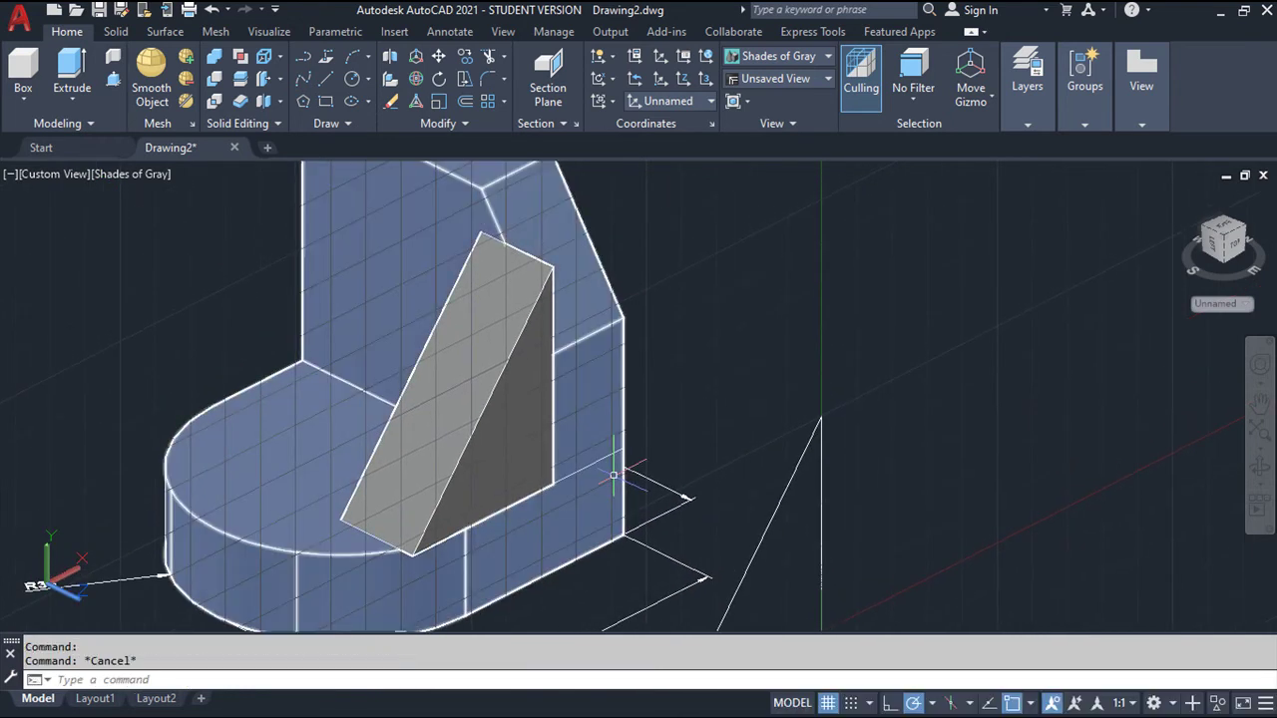
pyautogui.write('move')
# Step: Move the wedge a further 40 units along -Z onto the base
pyautogui.press('Return')
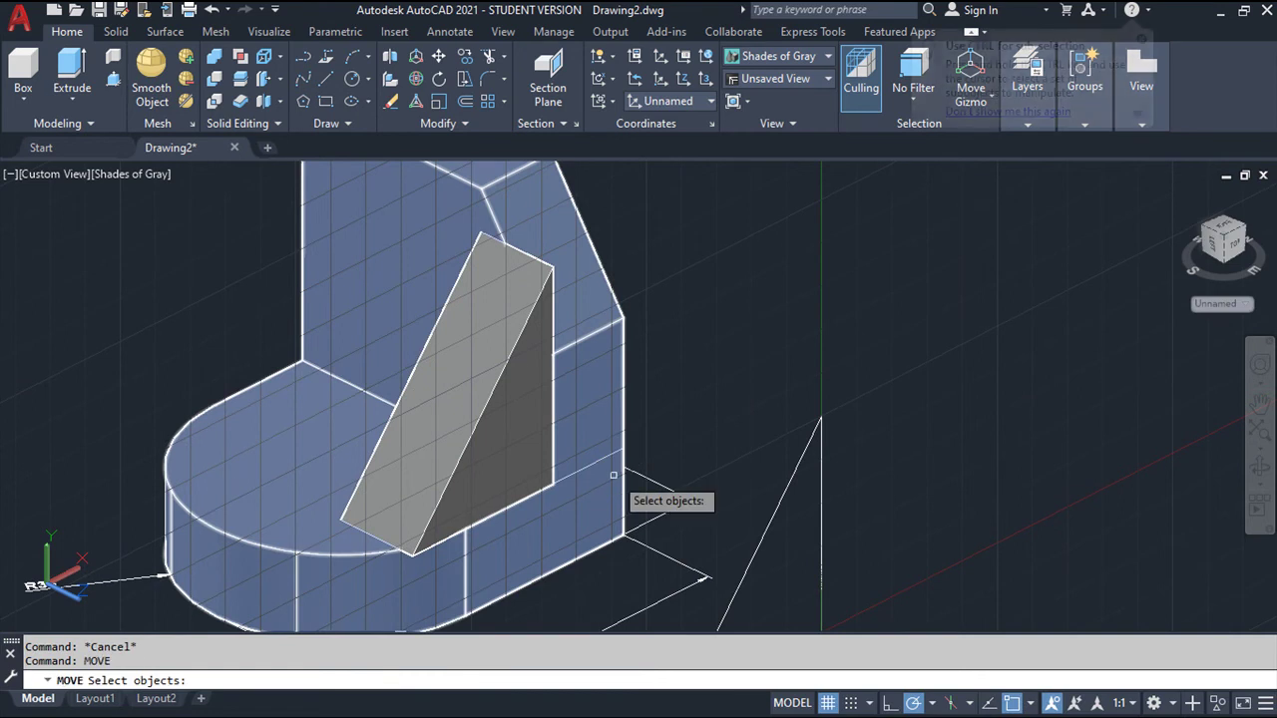
pyautogui.click(519, 452)
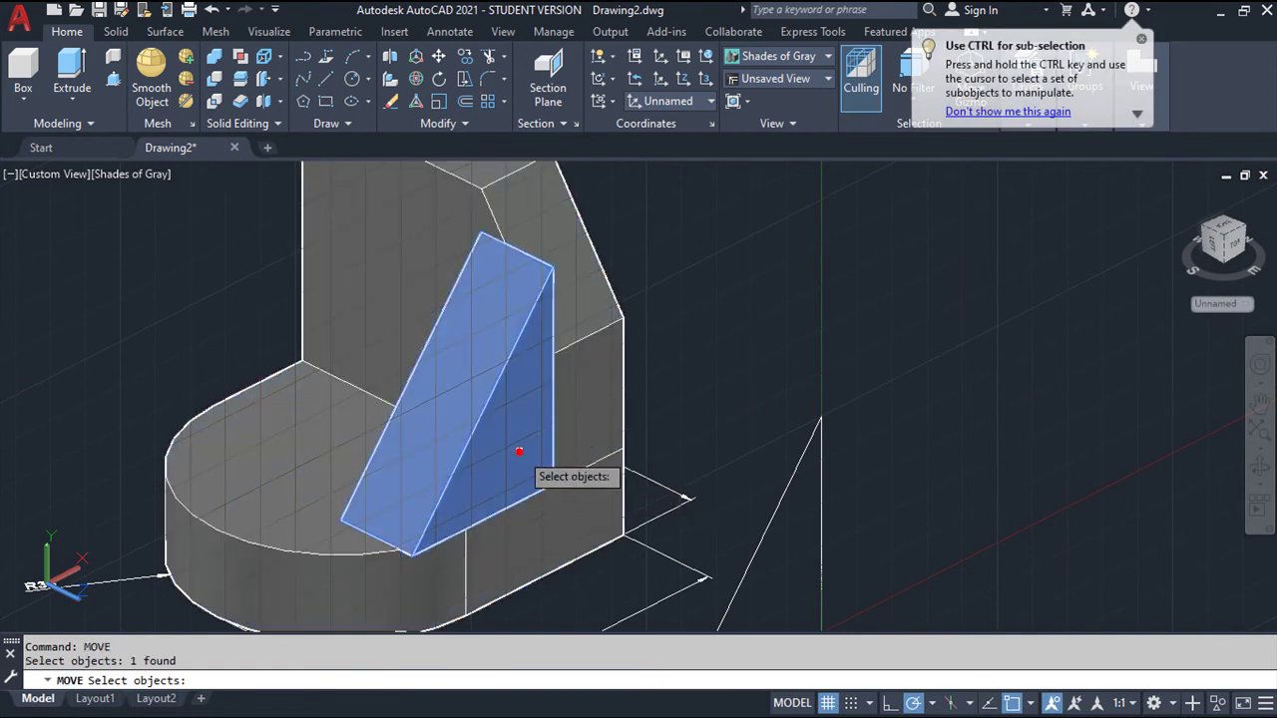
pyautogui.press('Return')
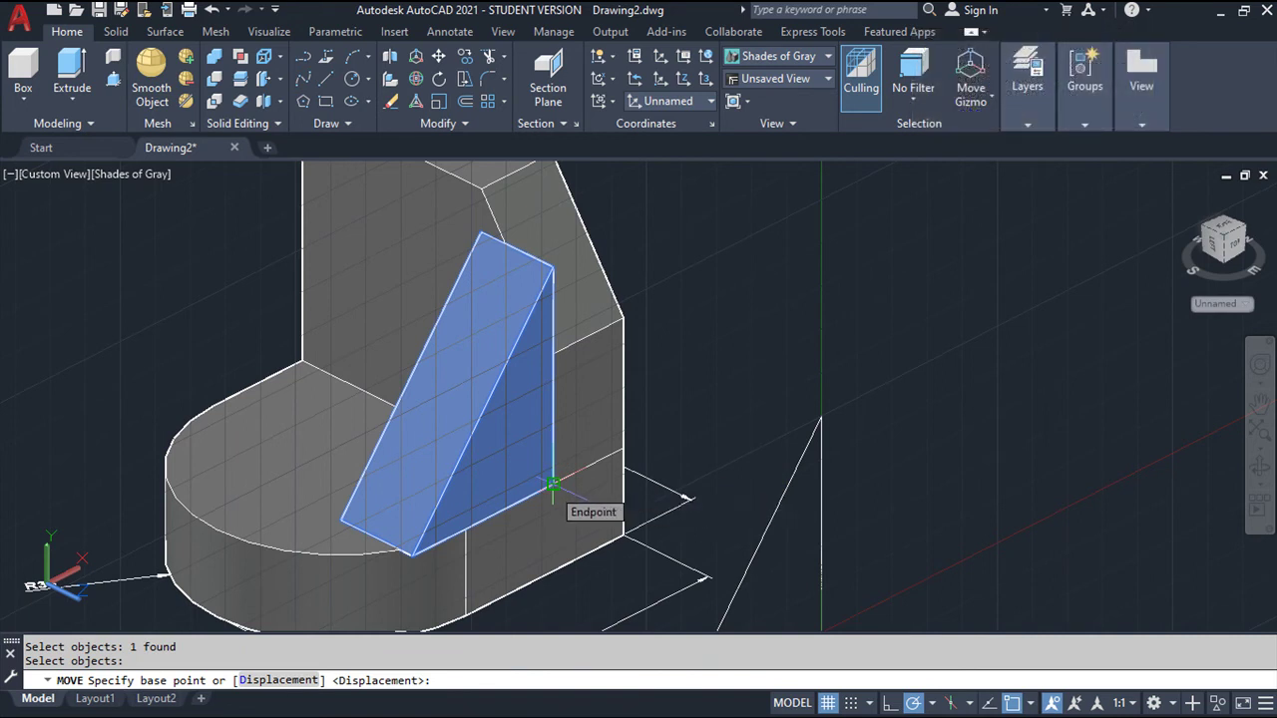
pyautogui.click(553, 486)
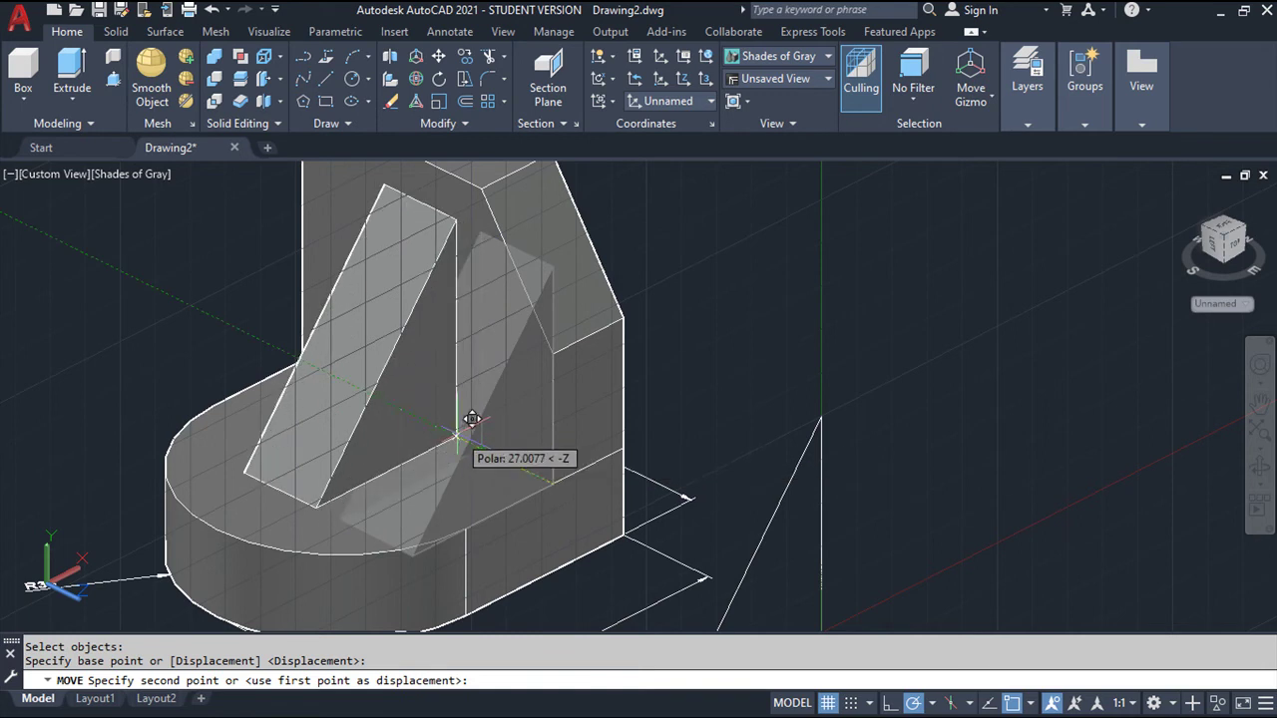
pyautogui.write('40')
pyautogui.press('Return')
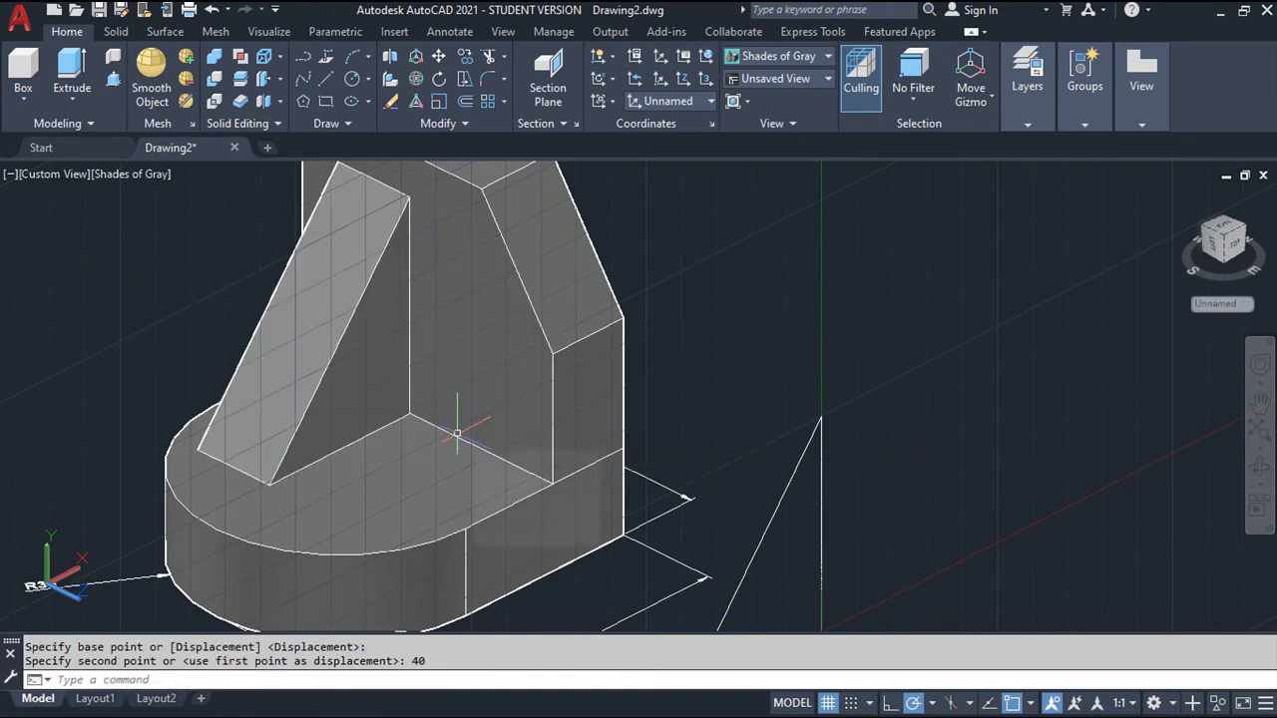
pyautogui.press('Escape')
# Step: Union the base-and-wall solid with the wedge rib into a single body
pyautogui.scroll(-2, 699, 444)
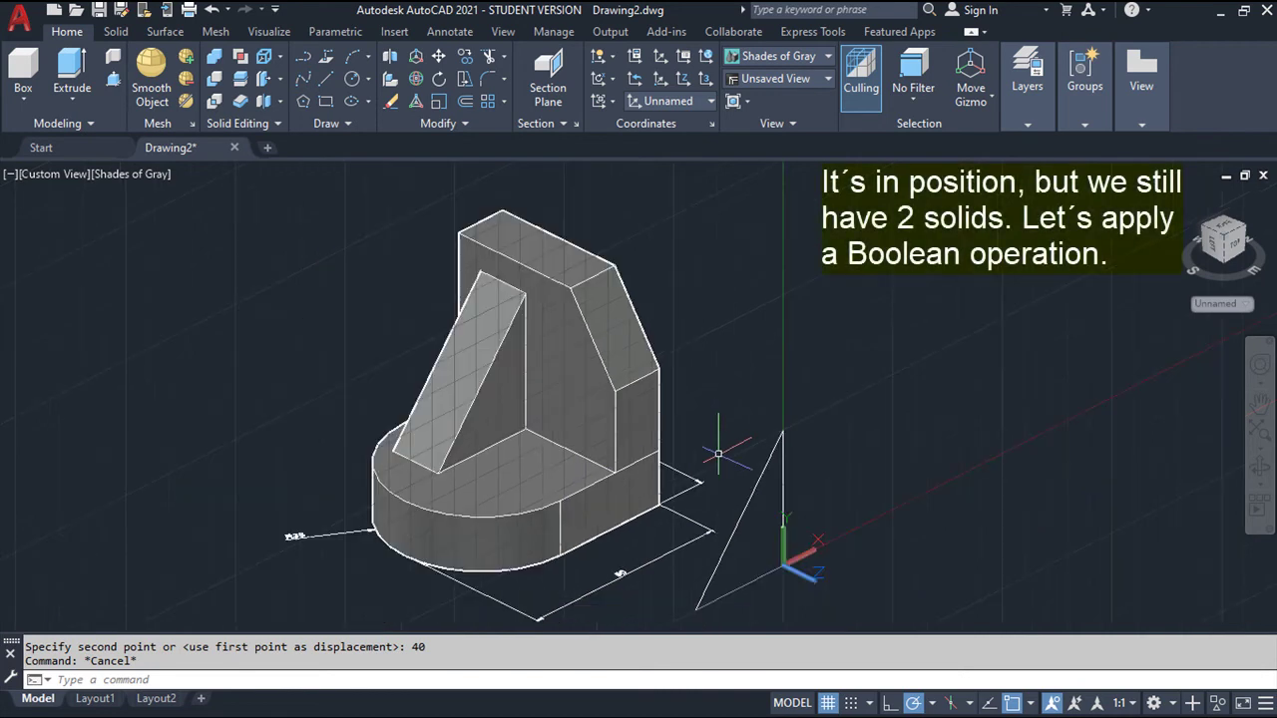
pyautogui.moveTo(726, 444); pyautogui.dragTo(764, 456, button='middle')
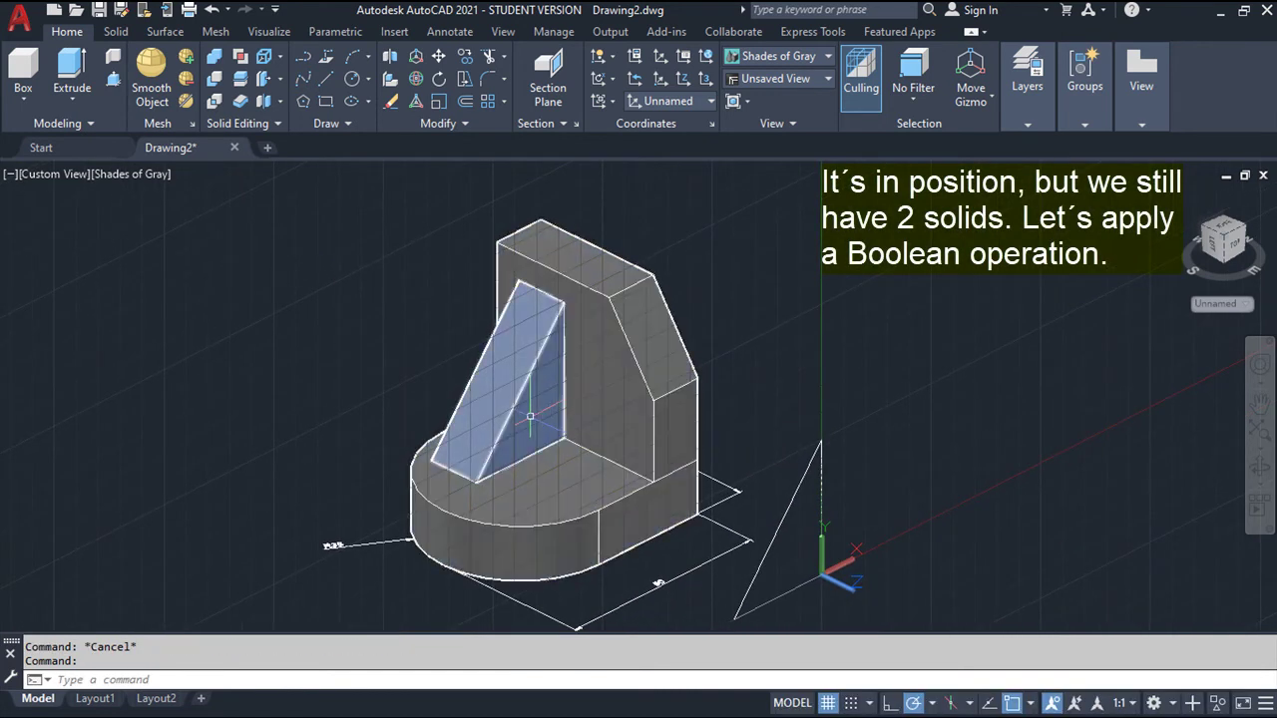
pyautogui.press('Escape')
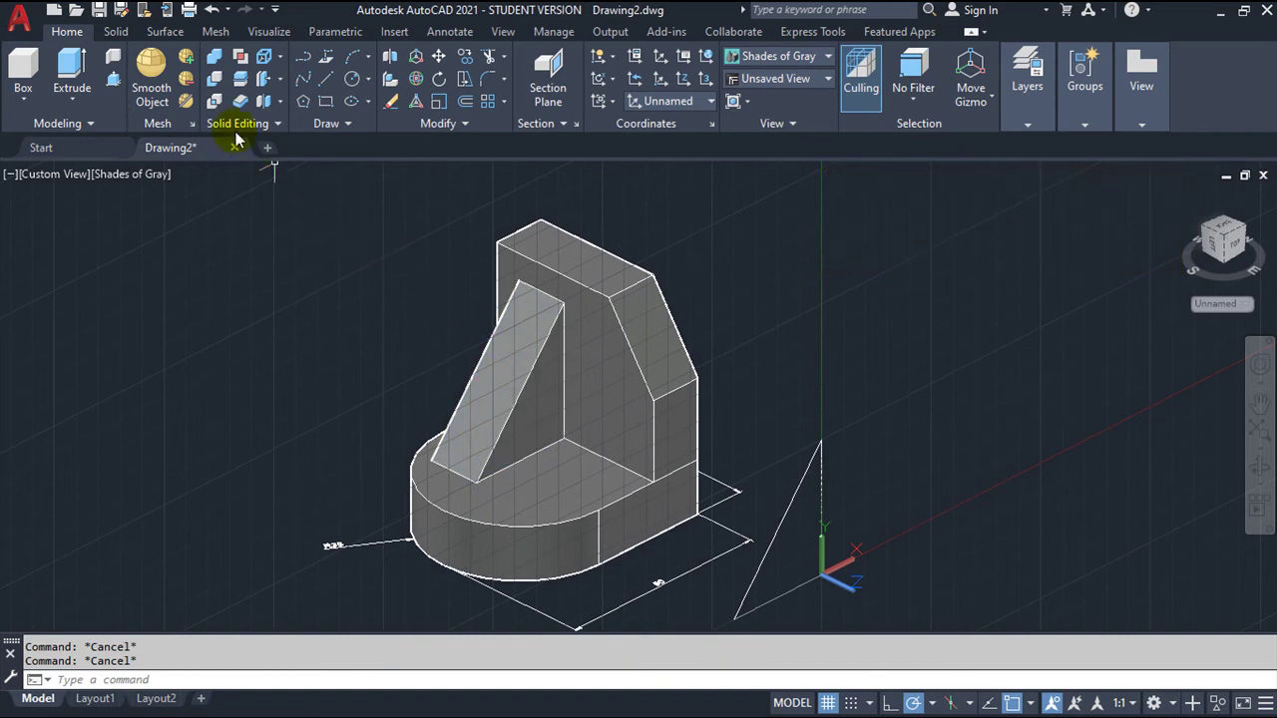
pyautogui.click(115, 31)
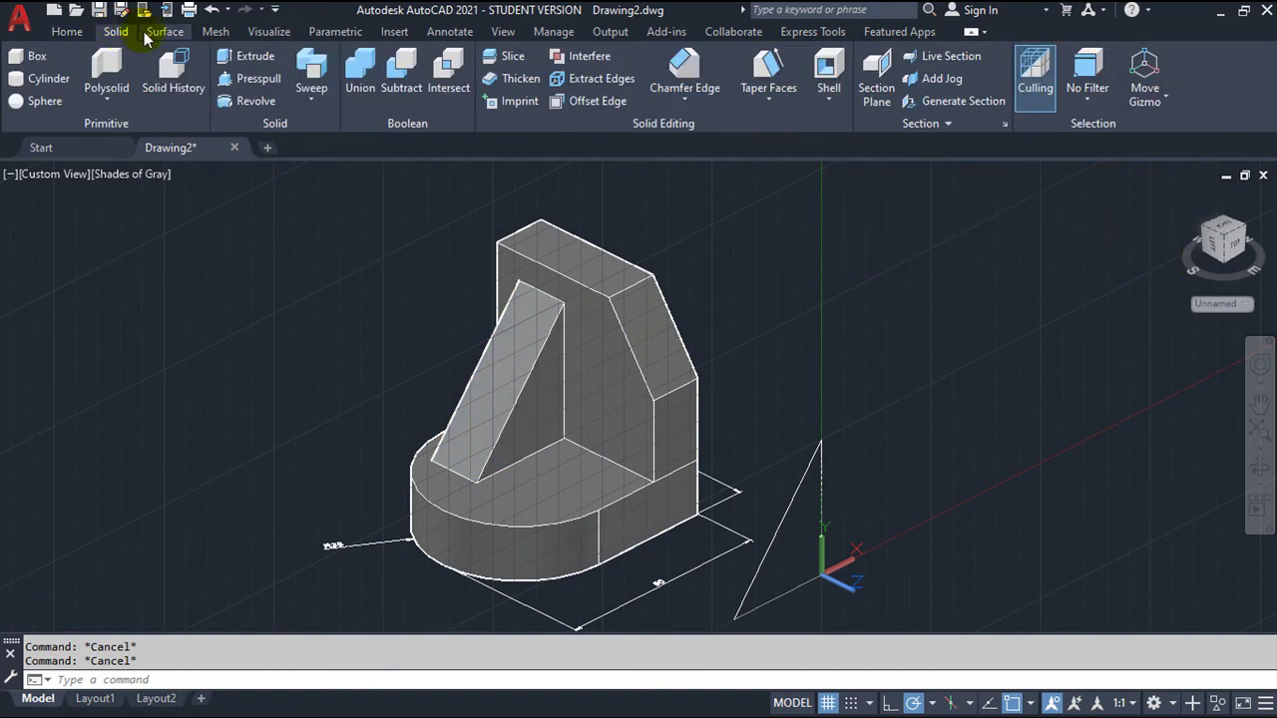
pyautogui.click(361, 71)
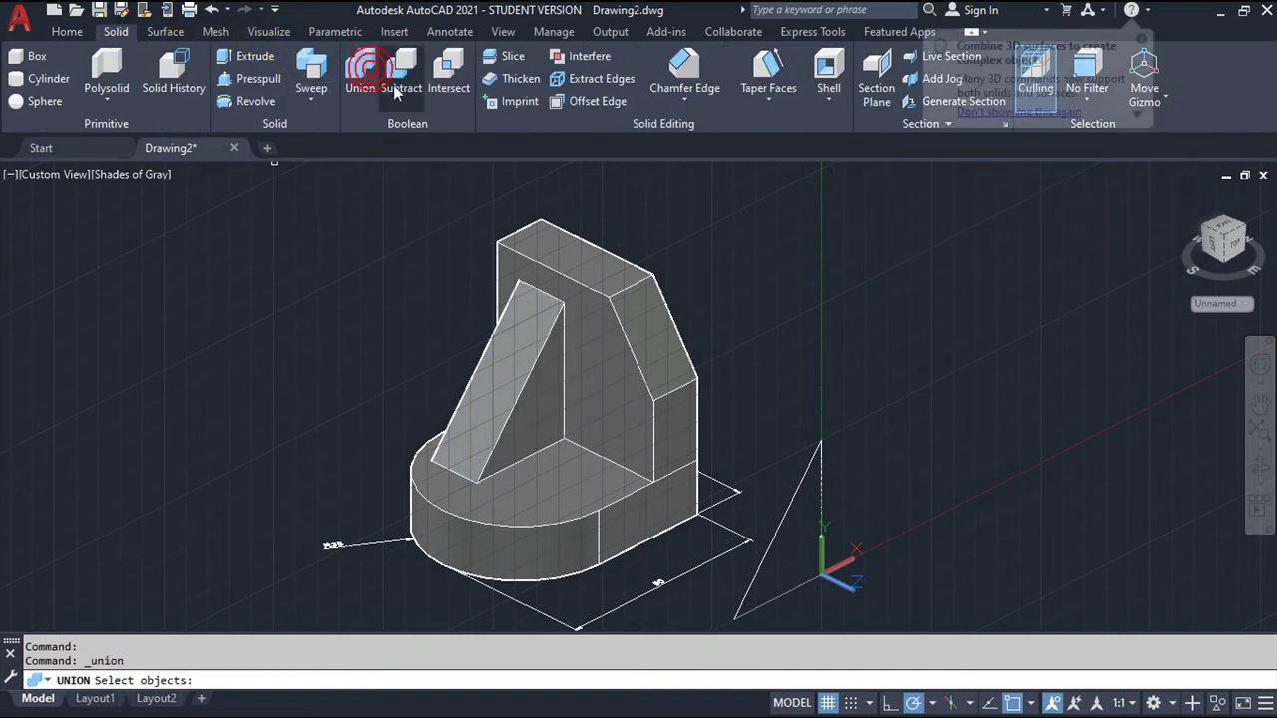
pyautogui.click(567, 260)
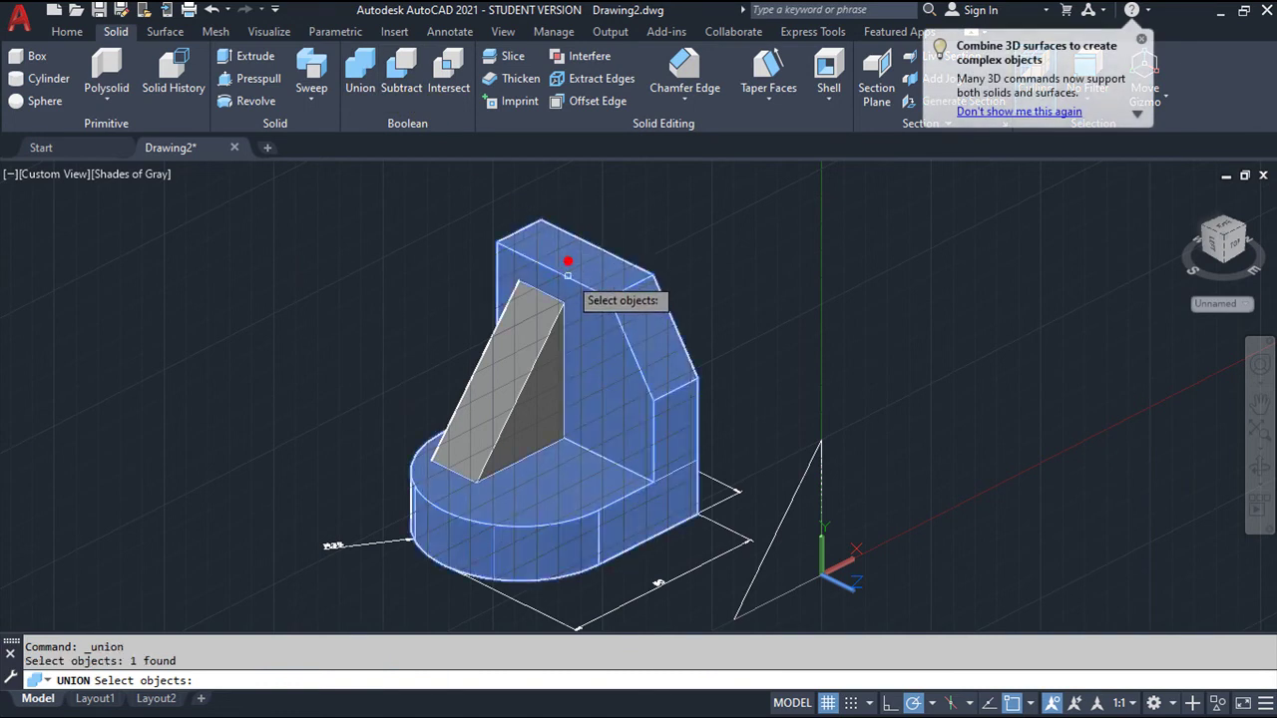
pyautogui.click(530, 322)
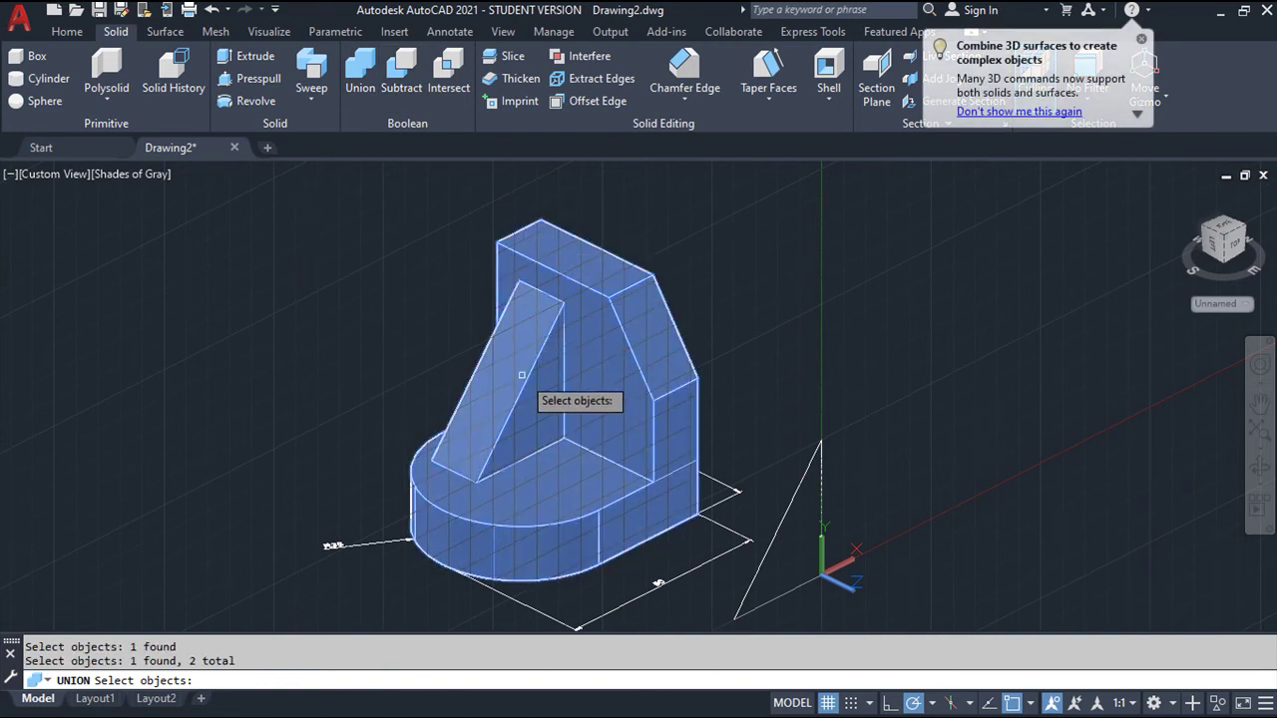
pyautogui.press('Return')
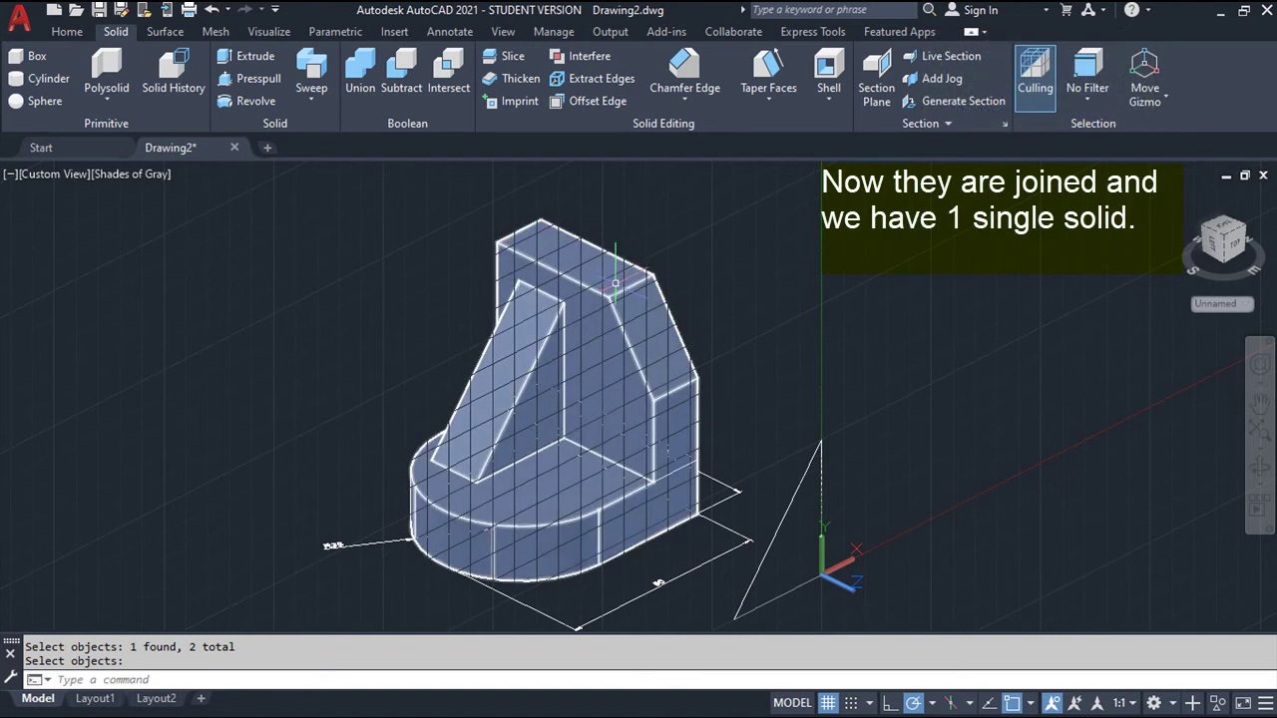
pyautogui.moveTo(755, 451); pyautogui.dragTo(724, 365, button='middle')
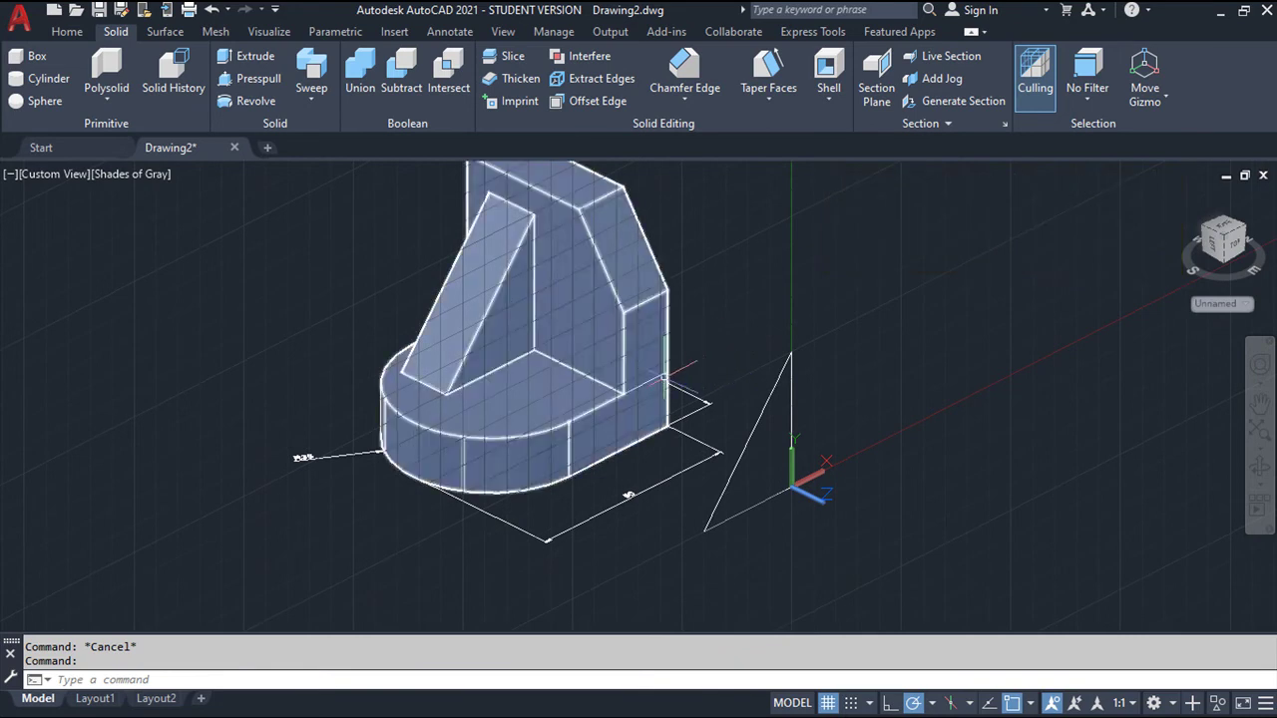
# Step: Relocate the UCS origin to the base's outer right corner
pyautogui.scroll(-2, 664, 378)
pyautogui.scroll(3, 663, 377)
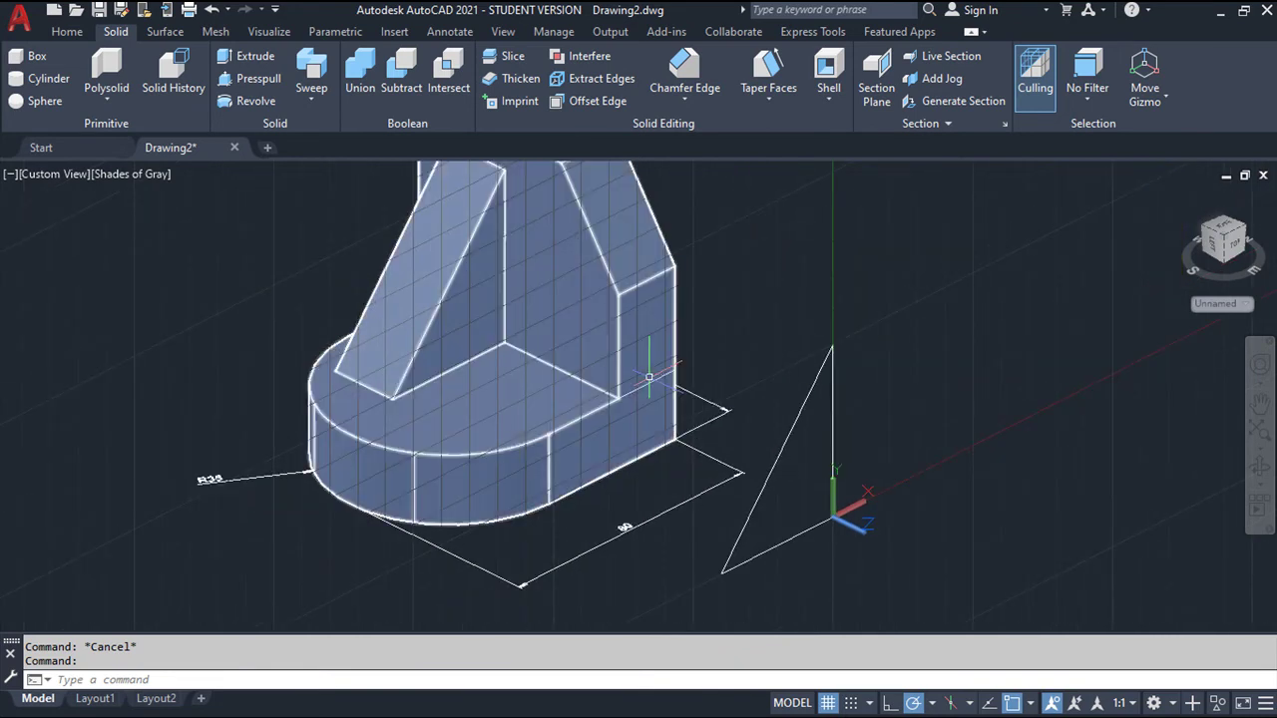
pyautogui.press('Escape')
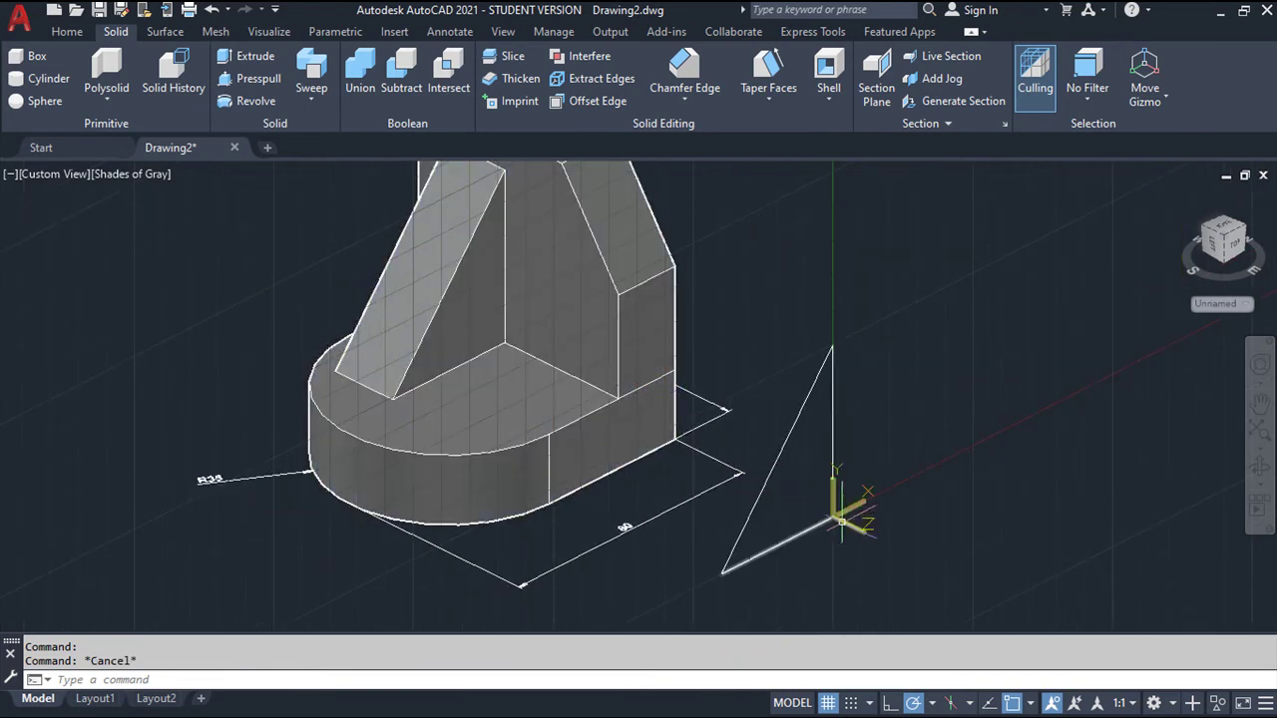
pyautogui.click(833, 517)
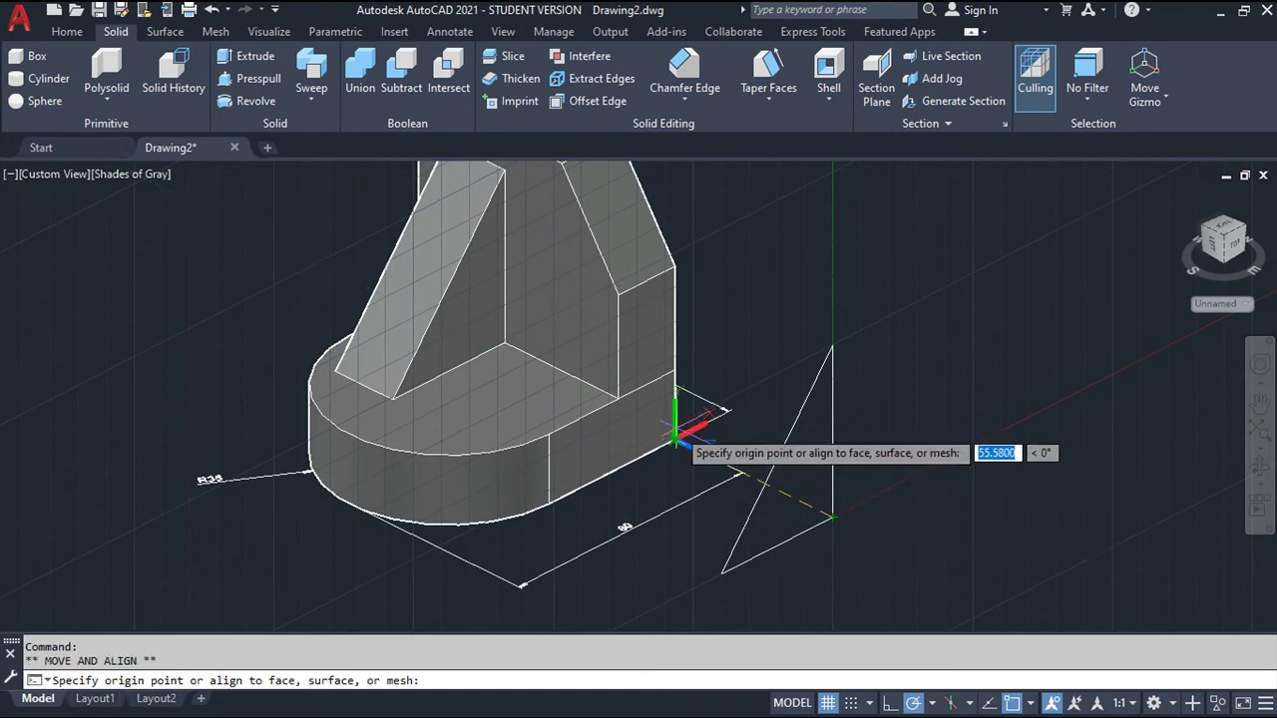
pyautogui.click(676, 440)
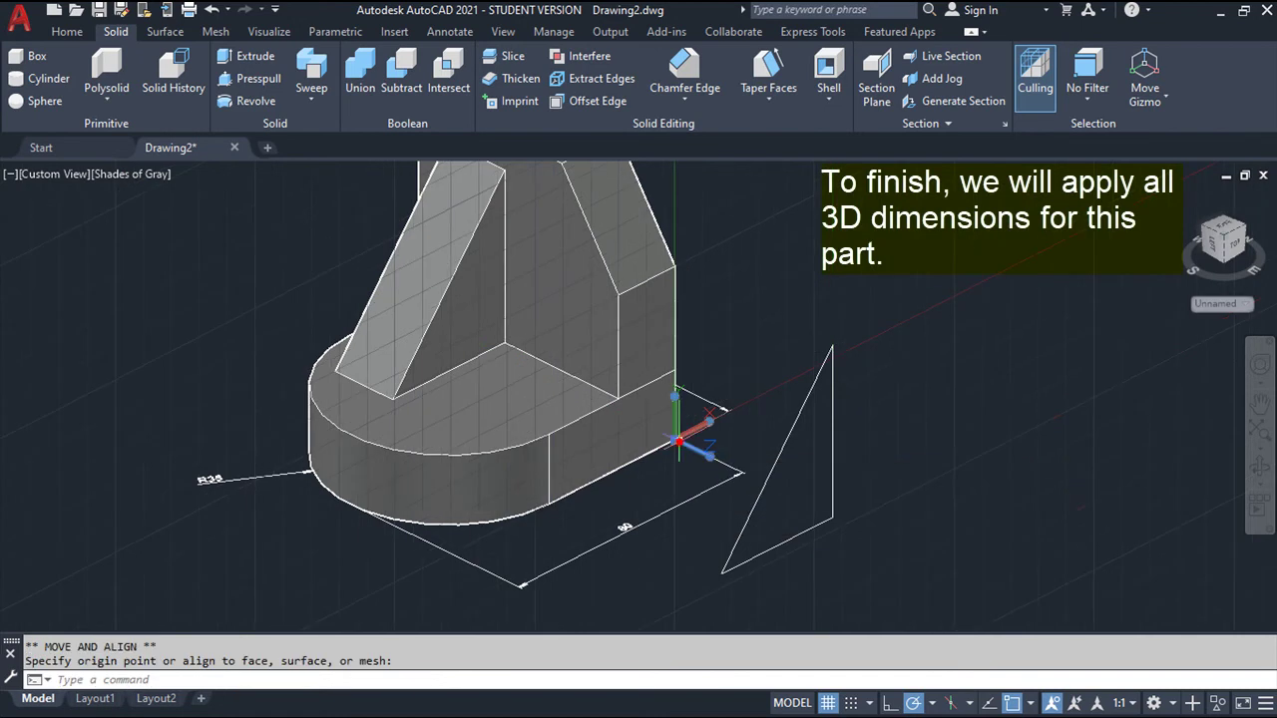
pyautogui.press('Escape')
pyautogui.scroll(2, 738, 376)
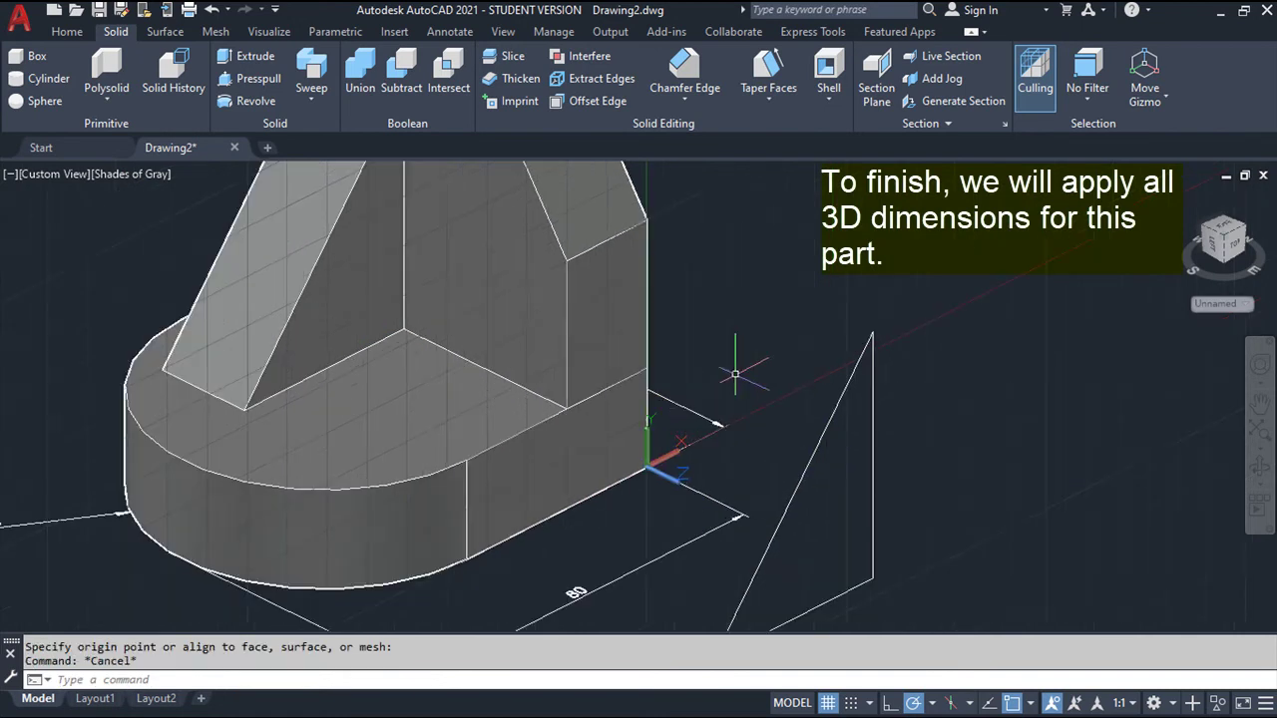
pyautogui.click(409, 188)
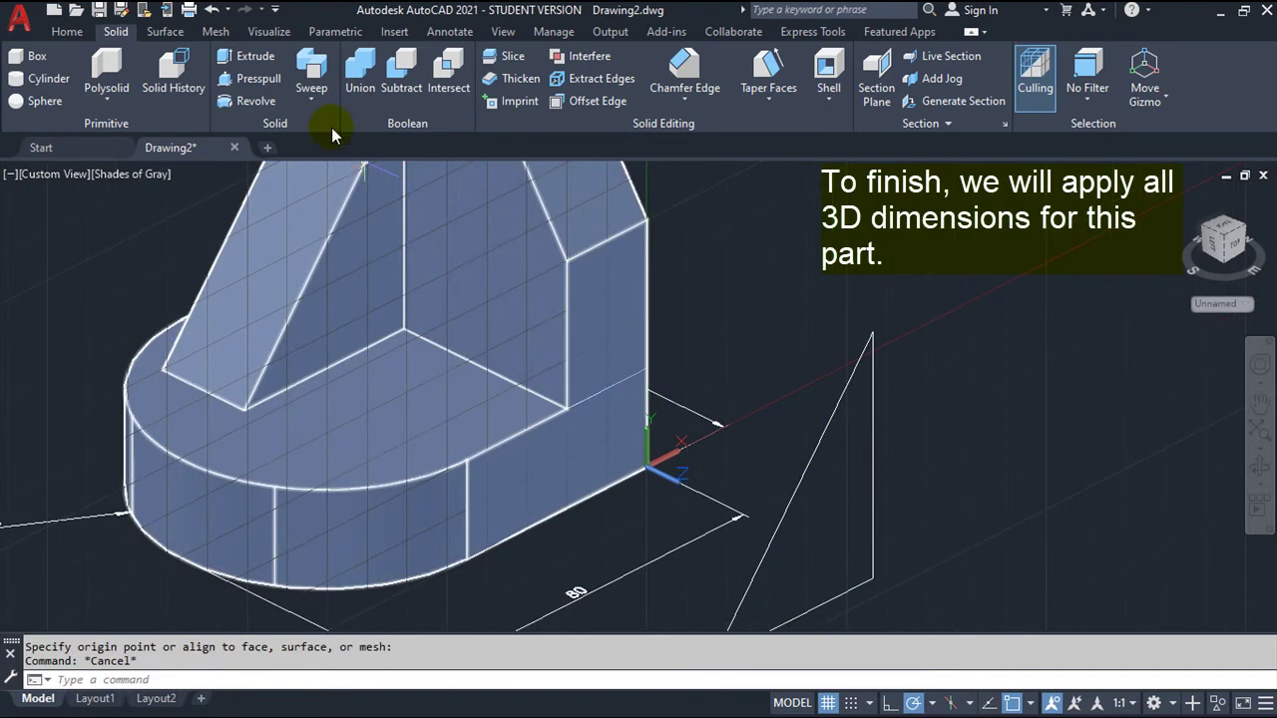
# Step: Add a 20 height dimension on the base's front face, discarding a stray 51.58 one
pyautogui.click(451, 32)
pyautogui.click(317, 67)
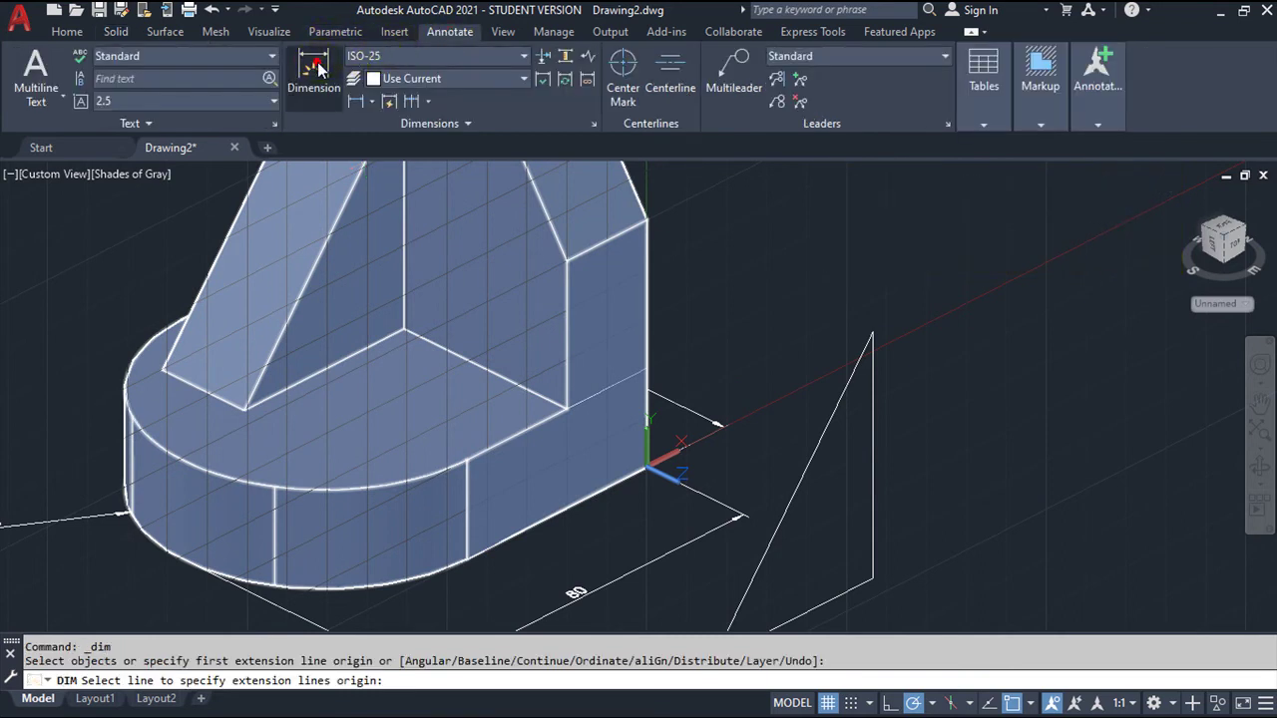
pyautogui.click(466, 461)
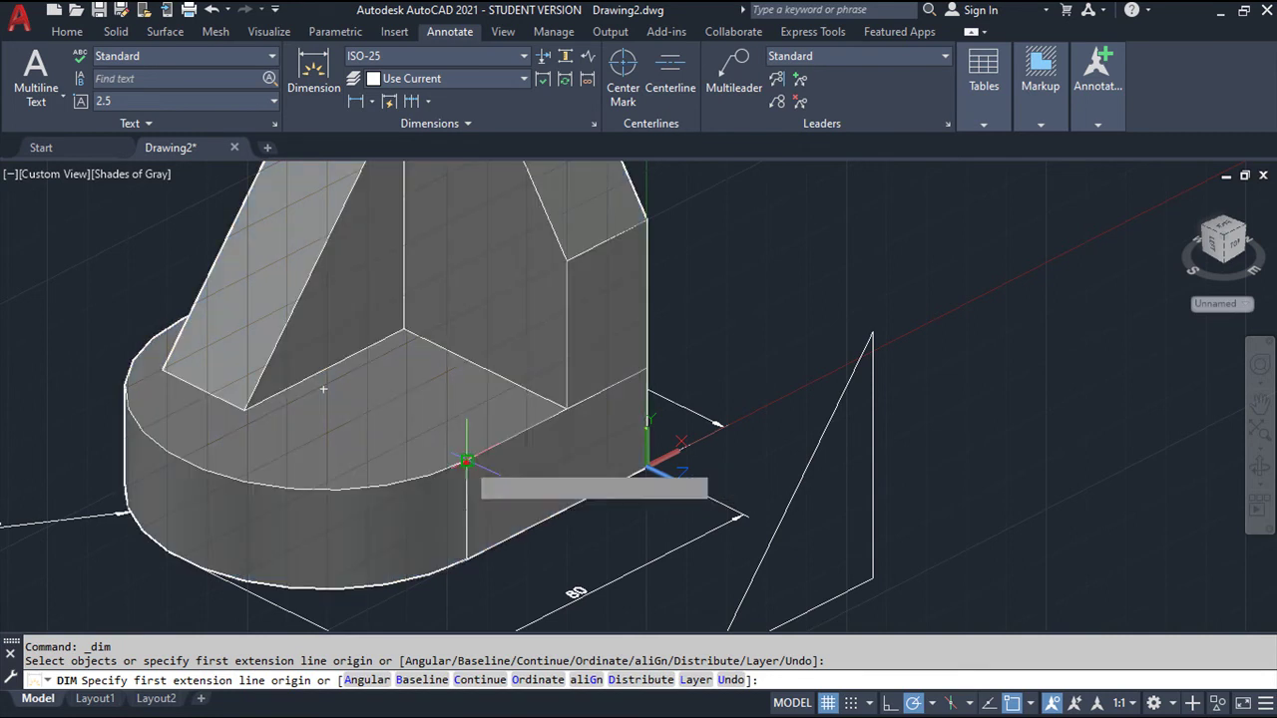
pyautogui.click(466, 557)
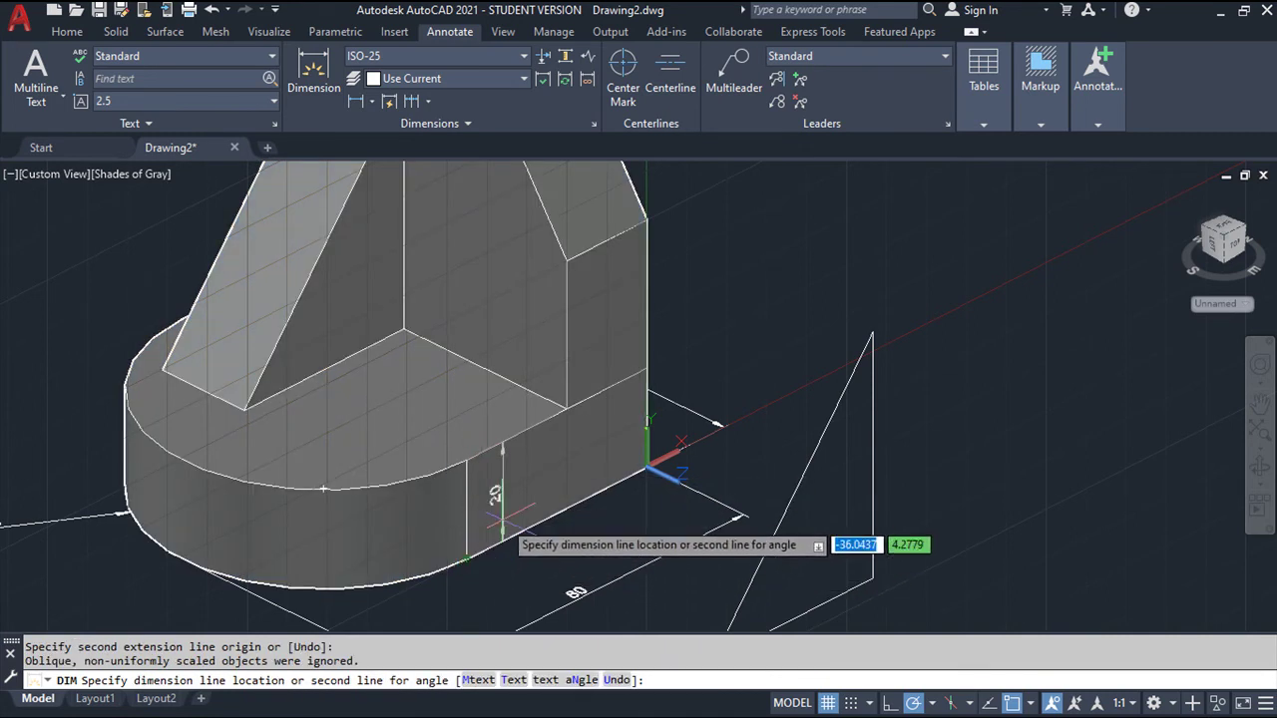
pyautogui.click(503, 521)
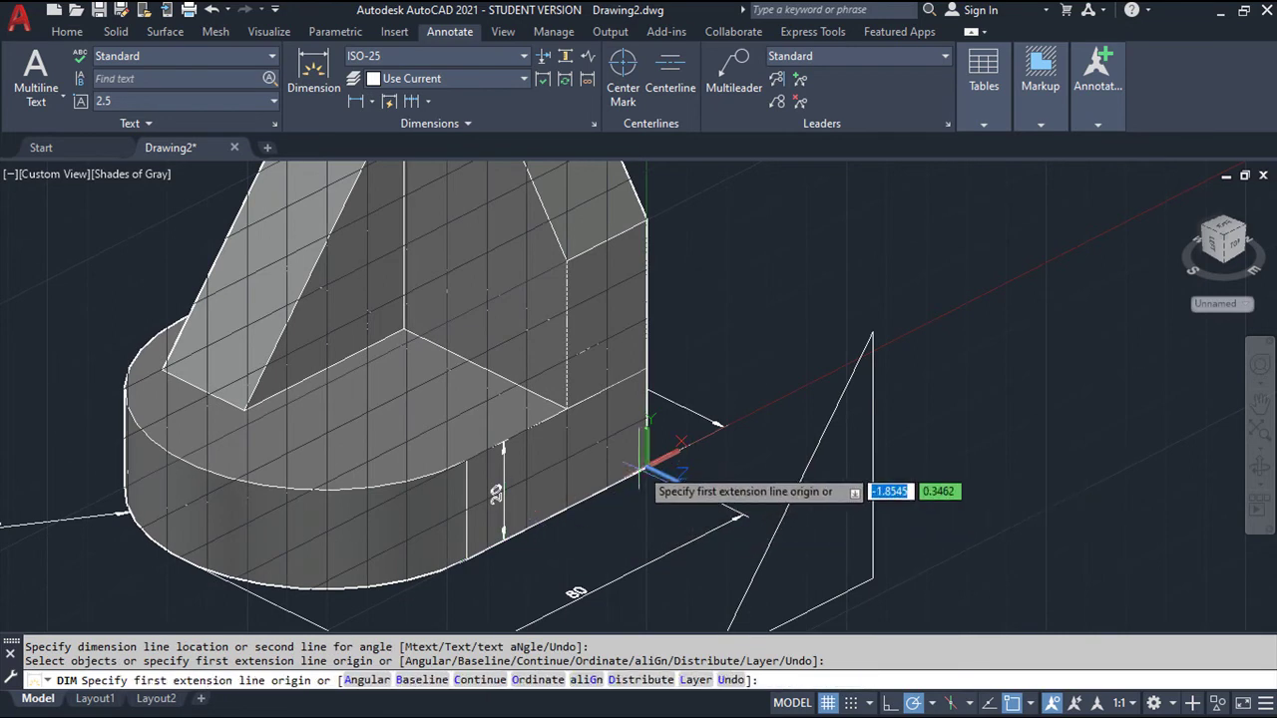
pyautogui.click(646, 467)
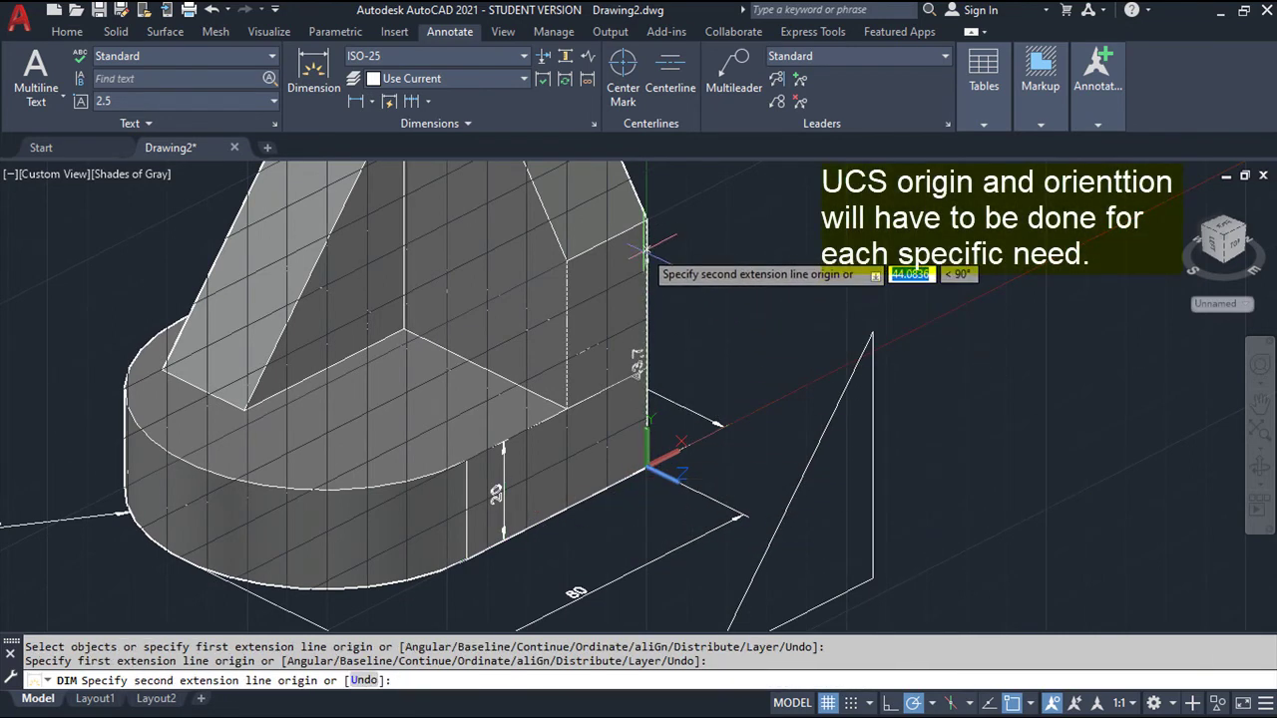
pyautogui.click(644, 215)
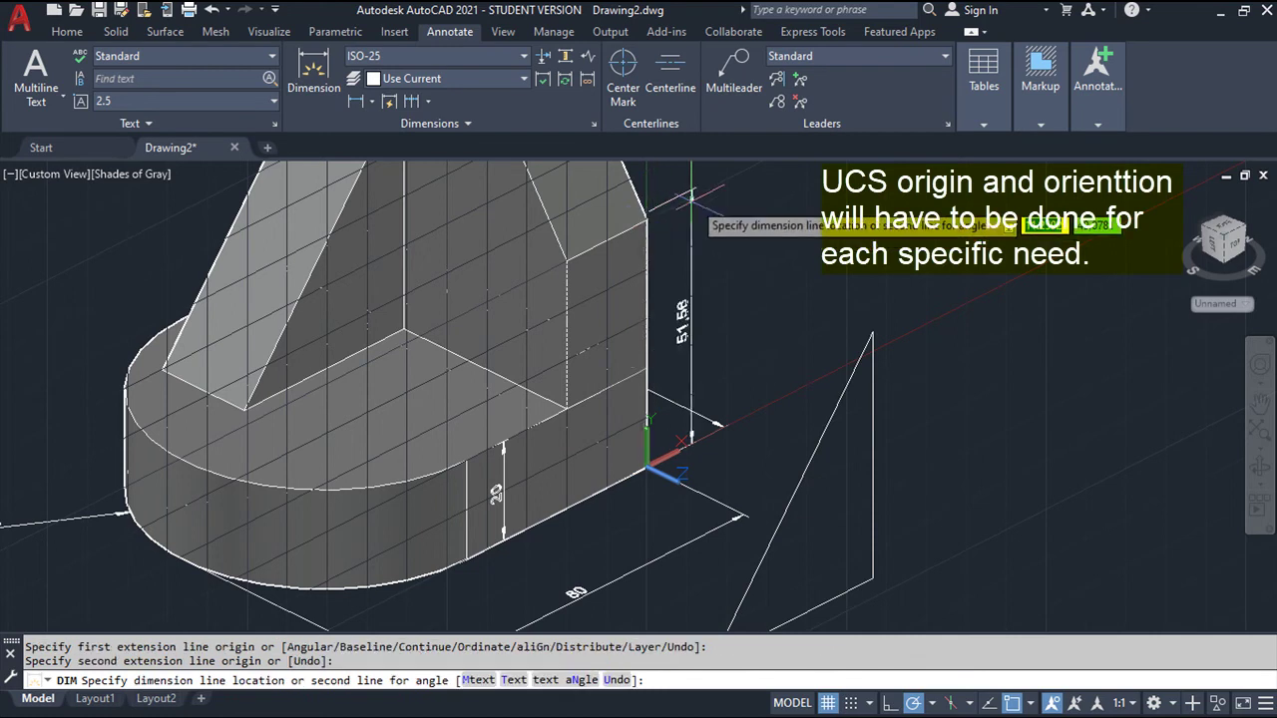
pyautogui.press('Escape')
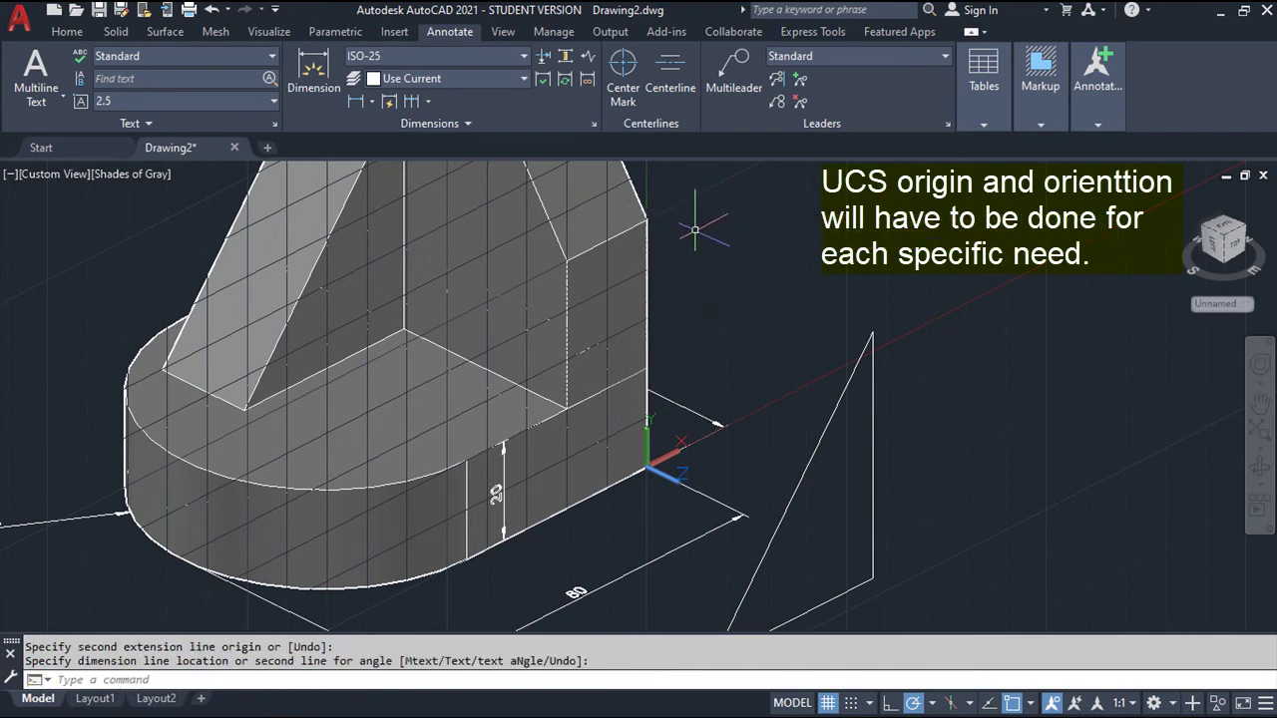
# Step: Dimension the upright wall's outer vertical edge as 50
pyautogui.scroll(2, 711, 379)
pyautogui.scroll(2, 716, 374)
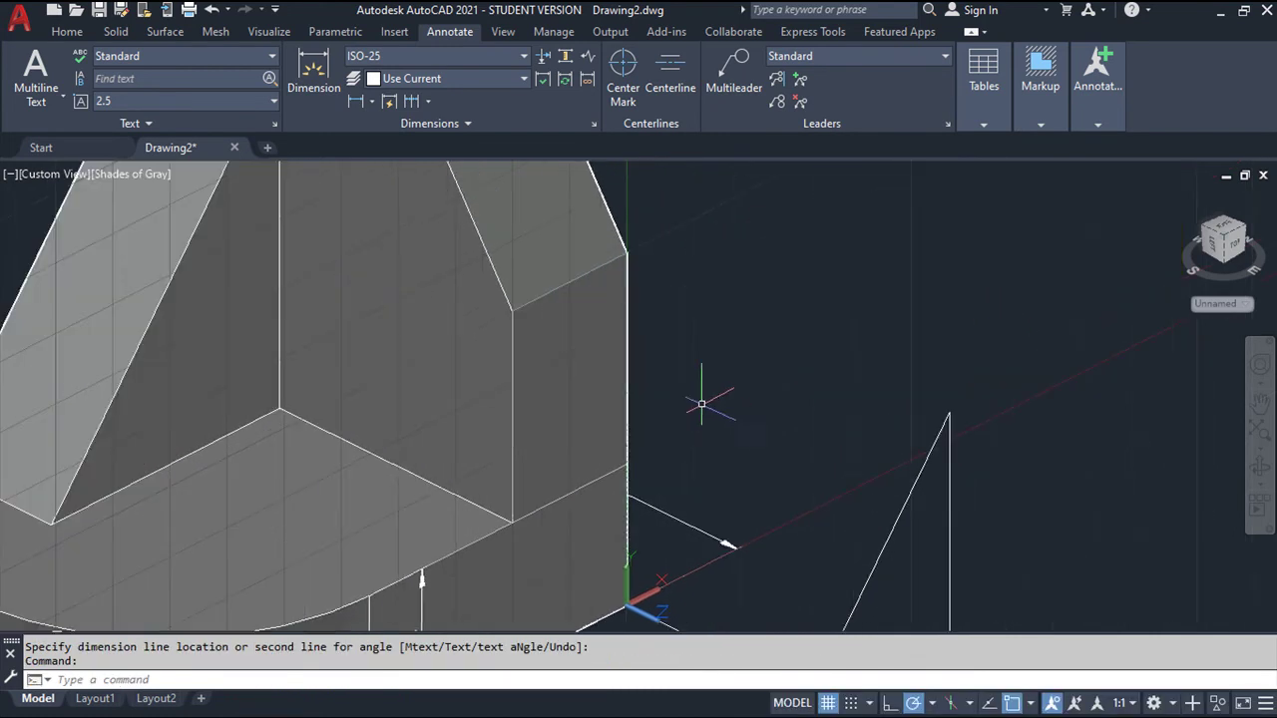
pyautogui.scroll(2, 713, 422)
pyautogui.click(321, 56)
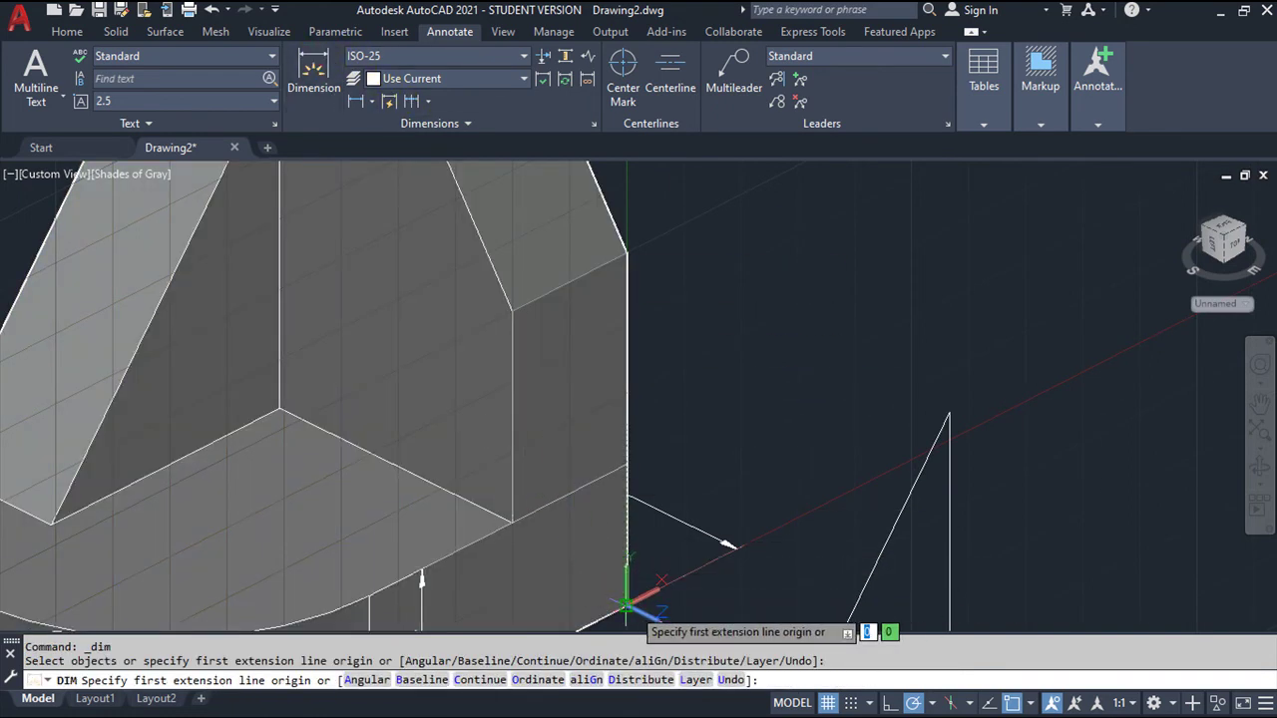
pyautogui.click(625, 605)
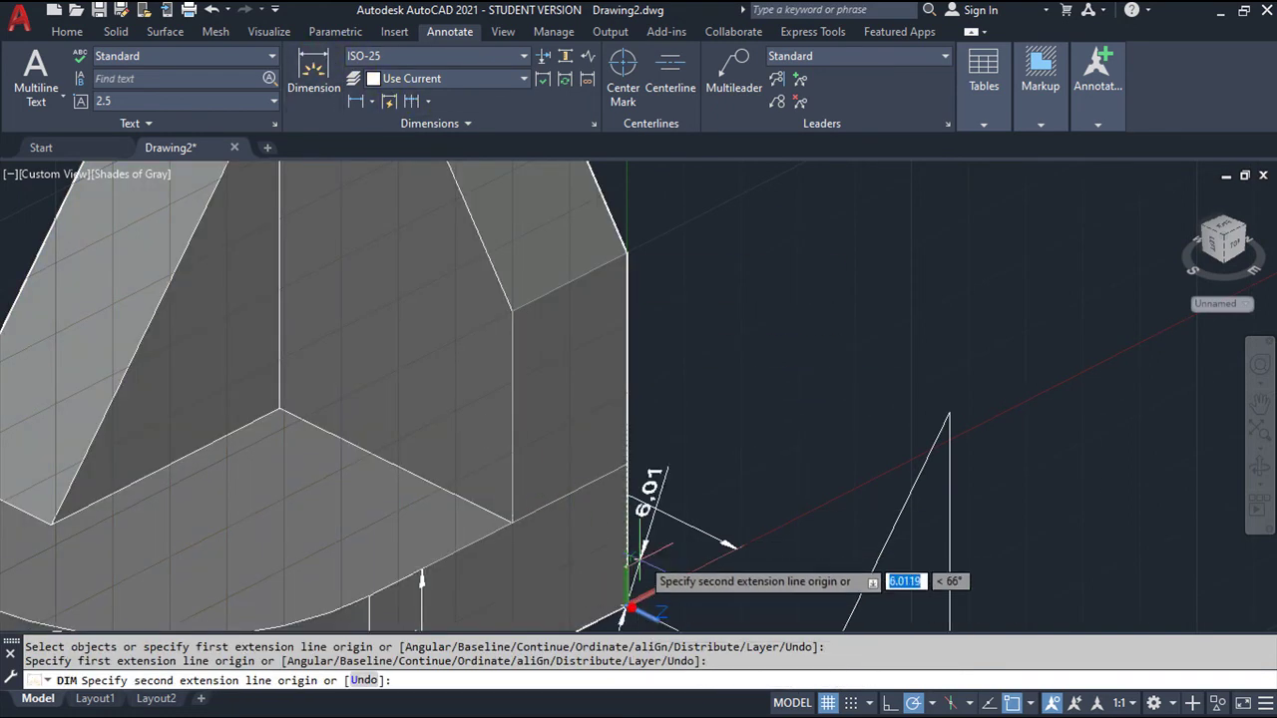
pyautogui.click(626, 252)
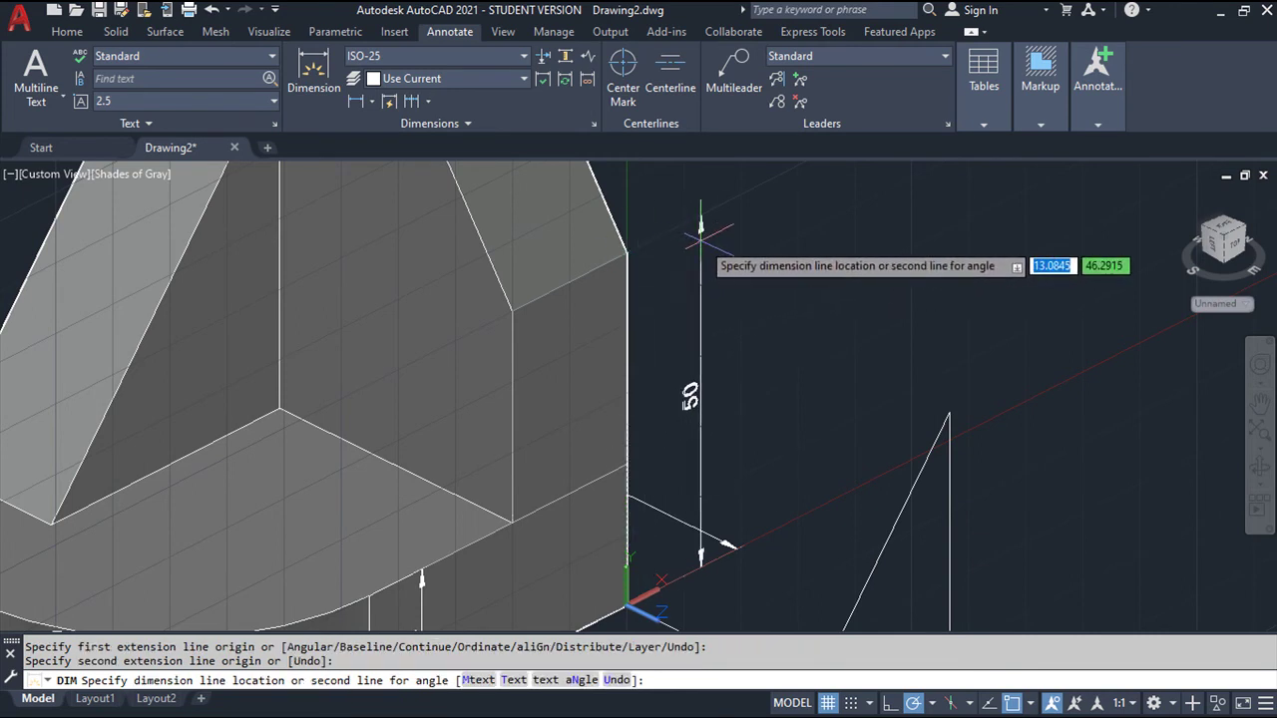
pyautogui.click(700, 240)
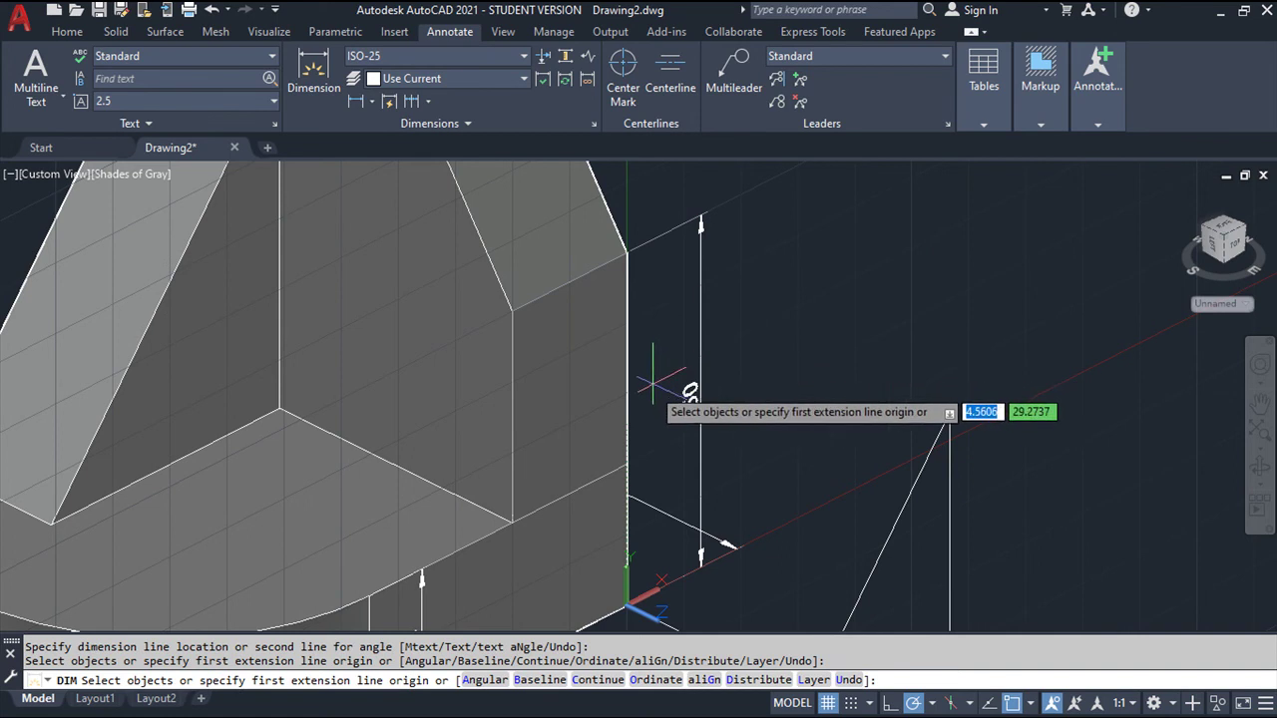
pyautogui.scroll(-2, 626, 427)
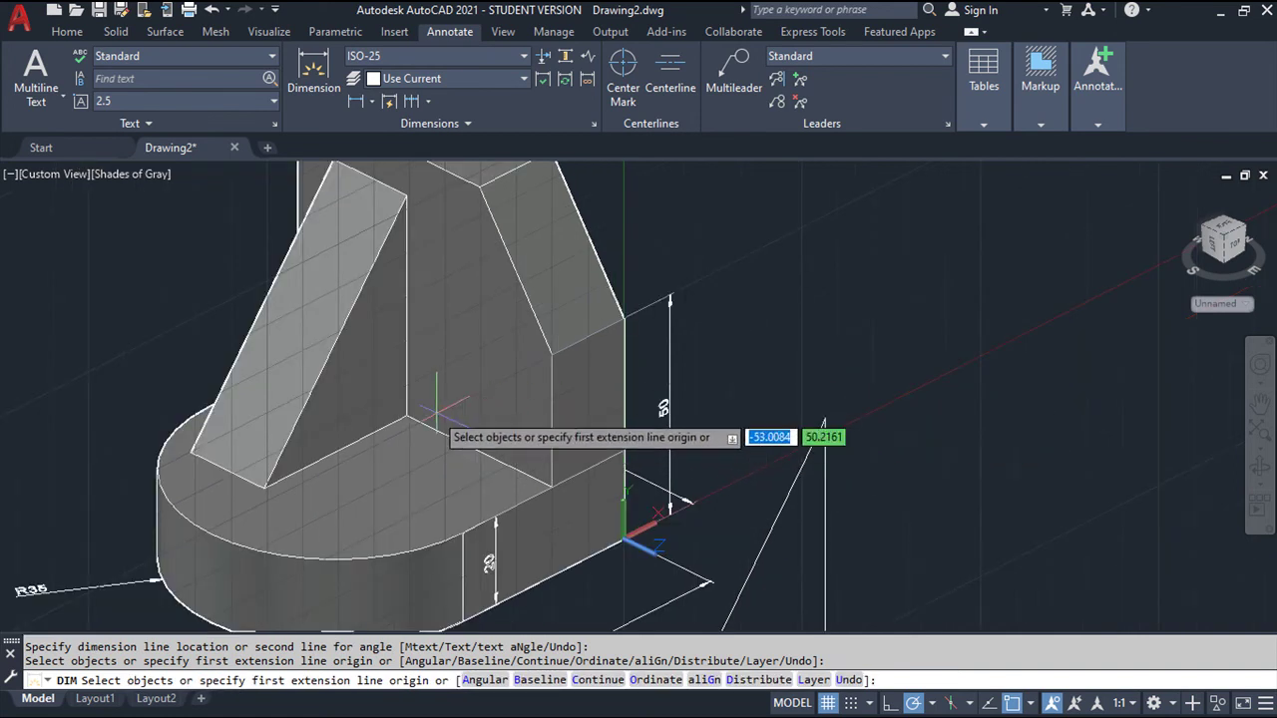
pyautogui.press('Return')
pyautogui.press('Escape')
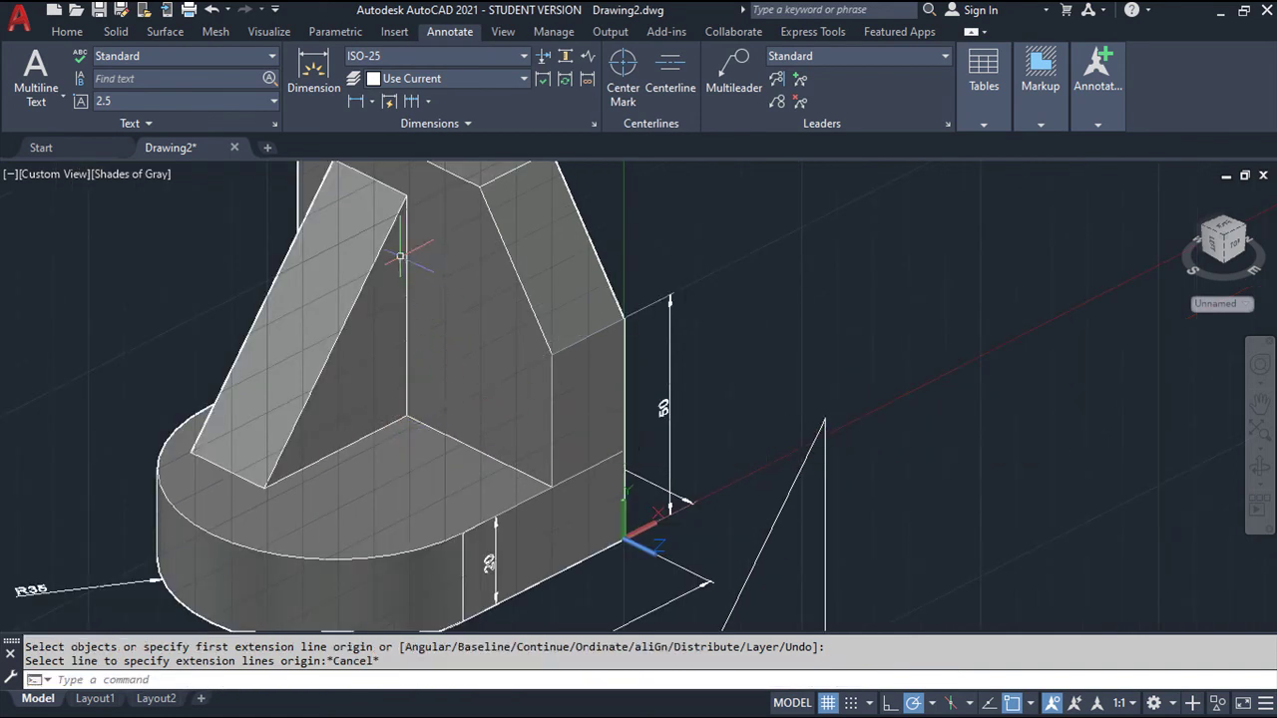
pyautogui.click(622, 539)
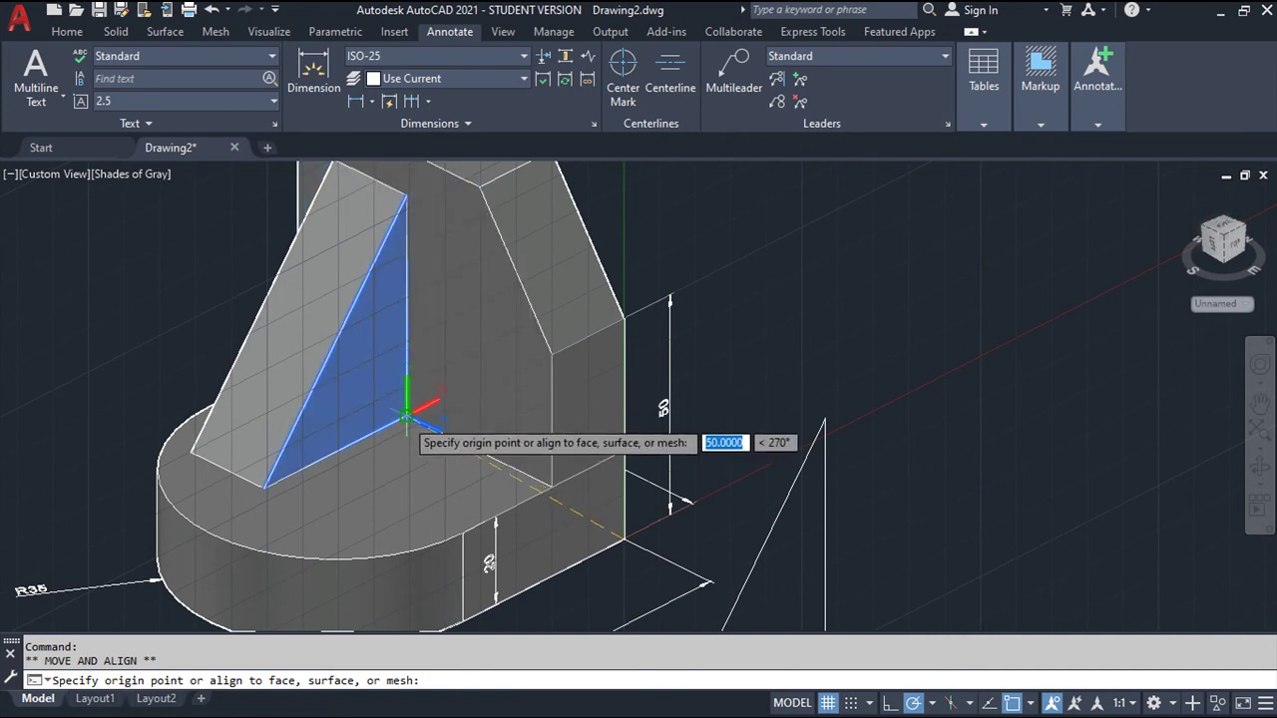
# Step: Add a 50 height dimension along the rib's vertical edge against the wall
pyautogui.moveTo(470, 442); pyautogui.dragTo(550, 525, button='middle')
pyautogui.press('Escape')
pyautogui.scroll(2, 520, 459)
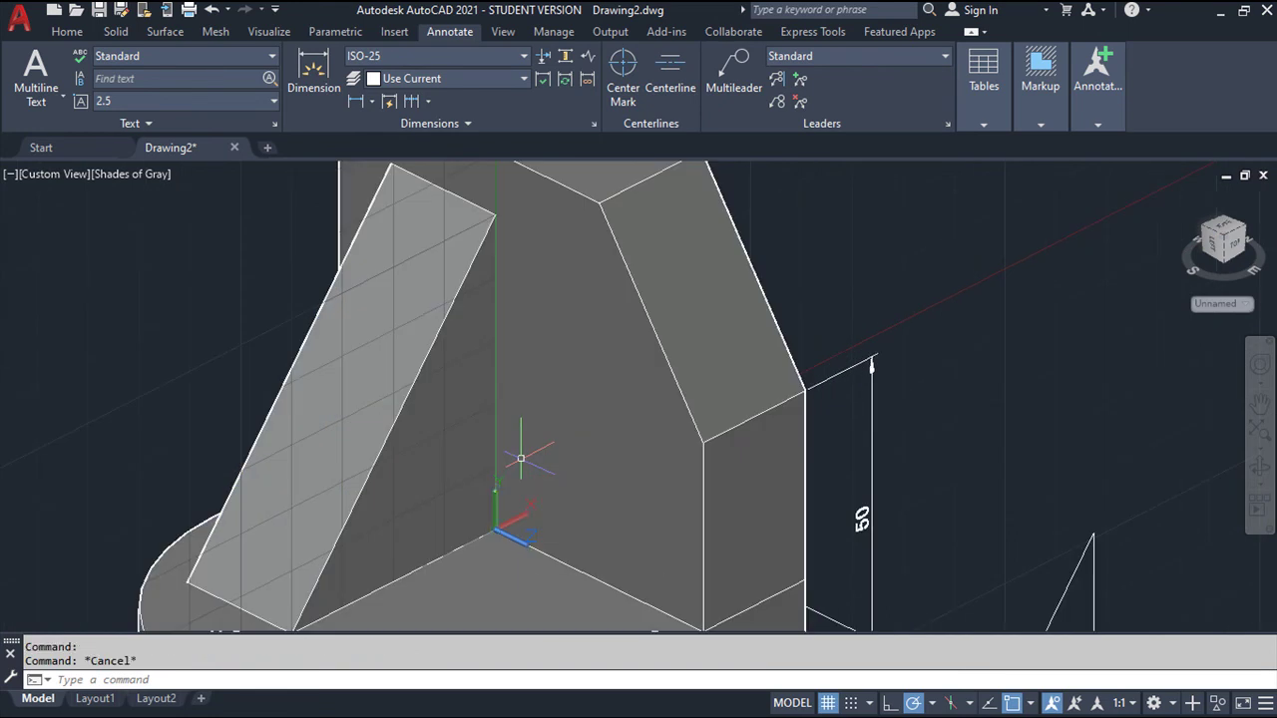
pyautogui.click(321, 72)
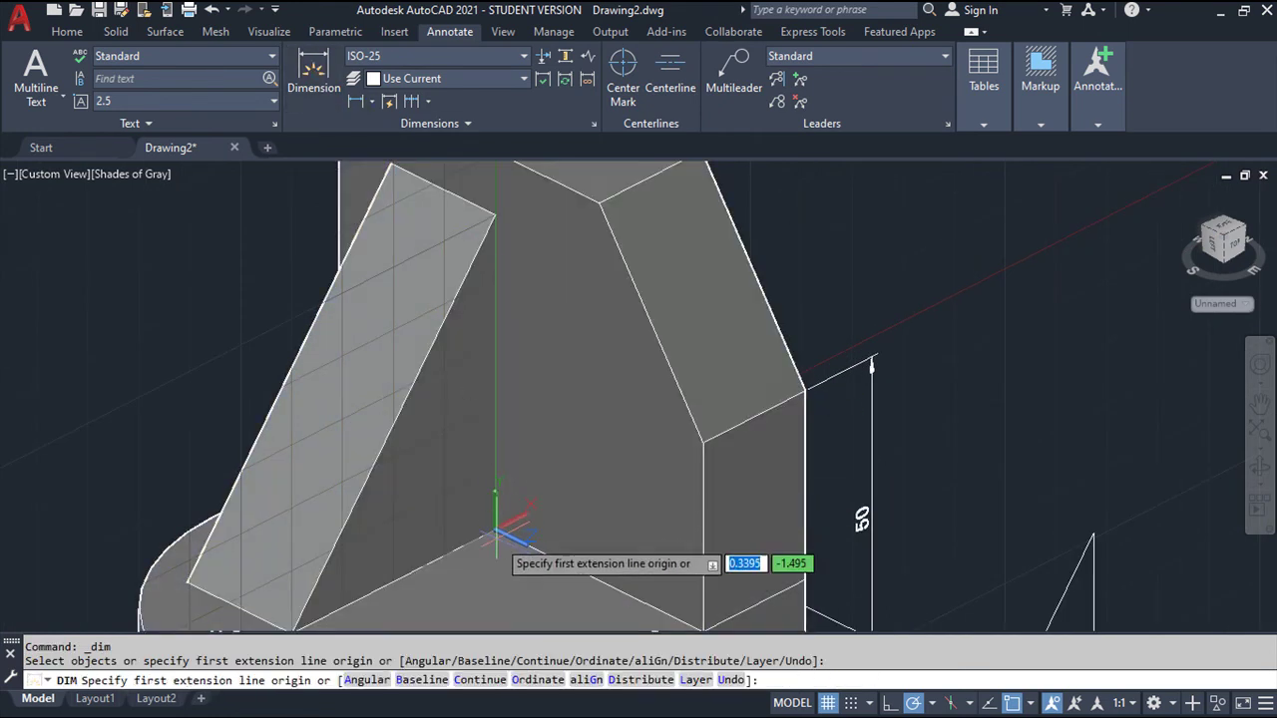
pyautogui.click(495, 530)
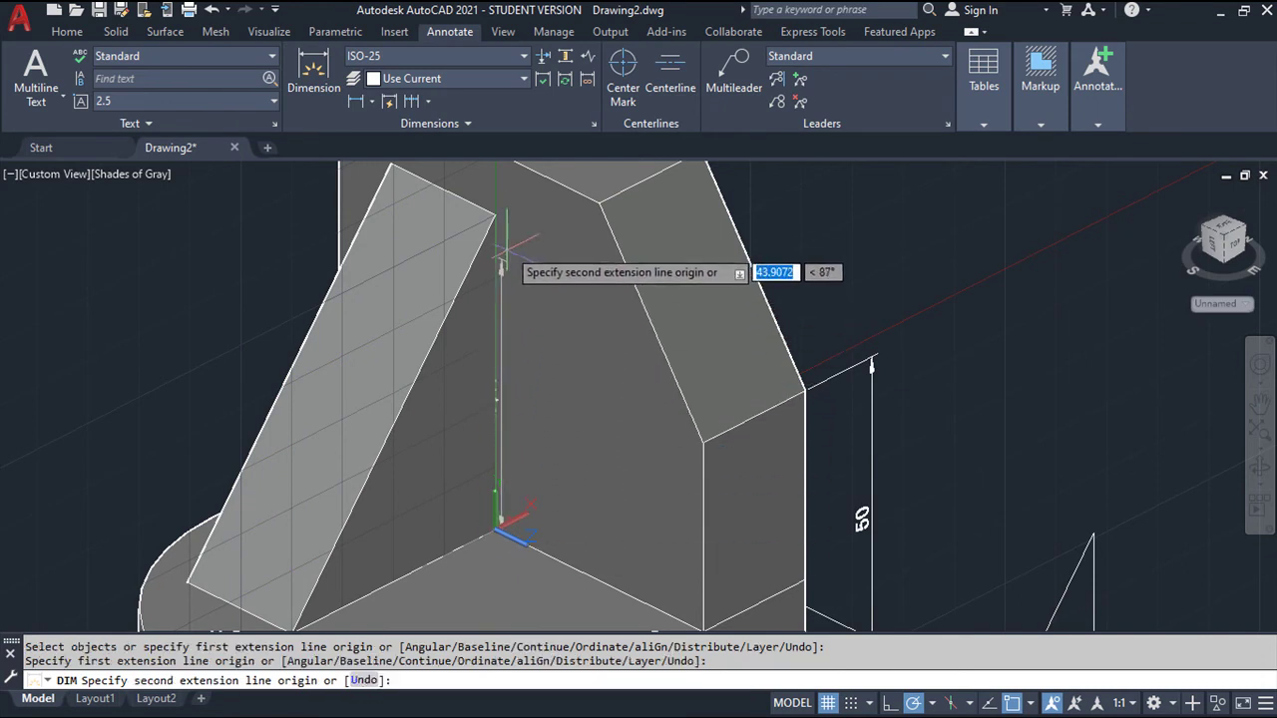
pyautogui.click(494, 215)
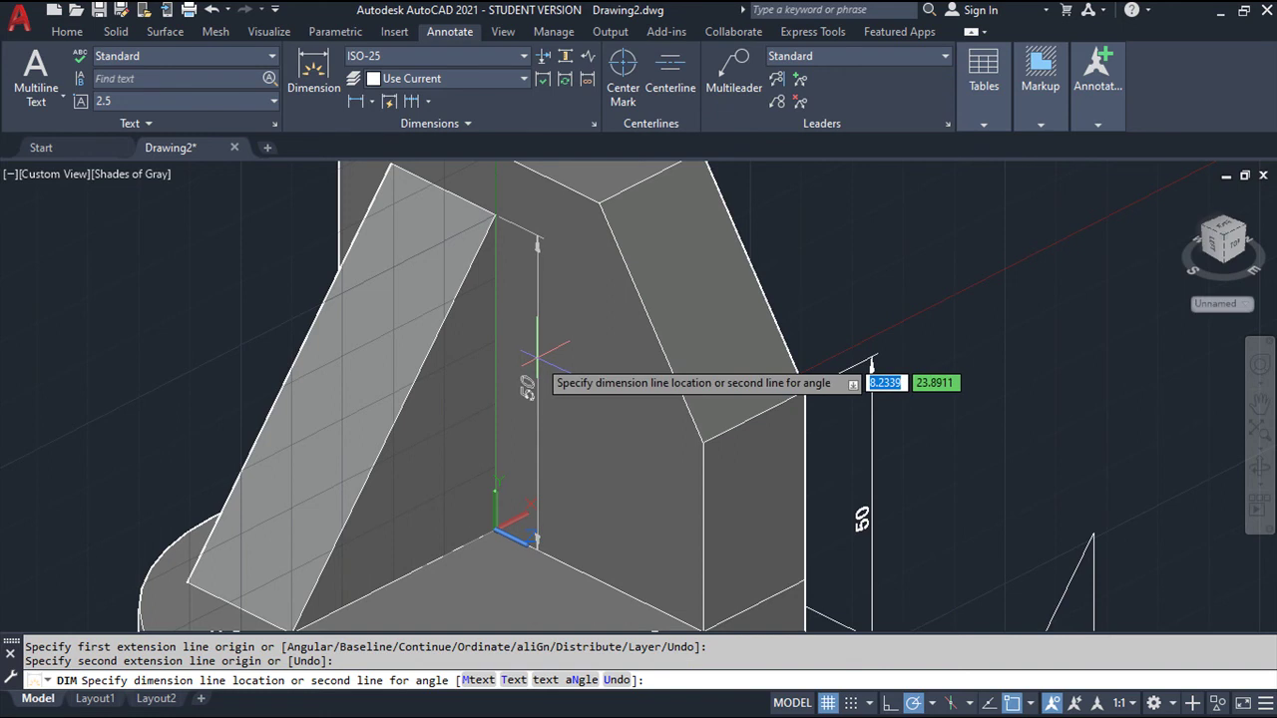
pyautogui.click(538, 358)
pyautogui.moveTo(559, 485)
pyautogui.mouseDown(button='middle')
pyautogui.moveTo(602, 476)
pyautogui.moveTo(662, 392)
pyautogui.mouseUp(button='middle')
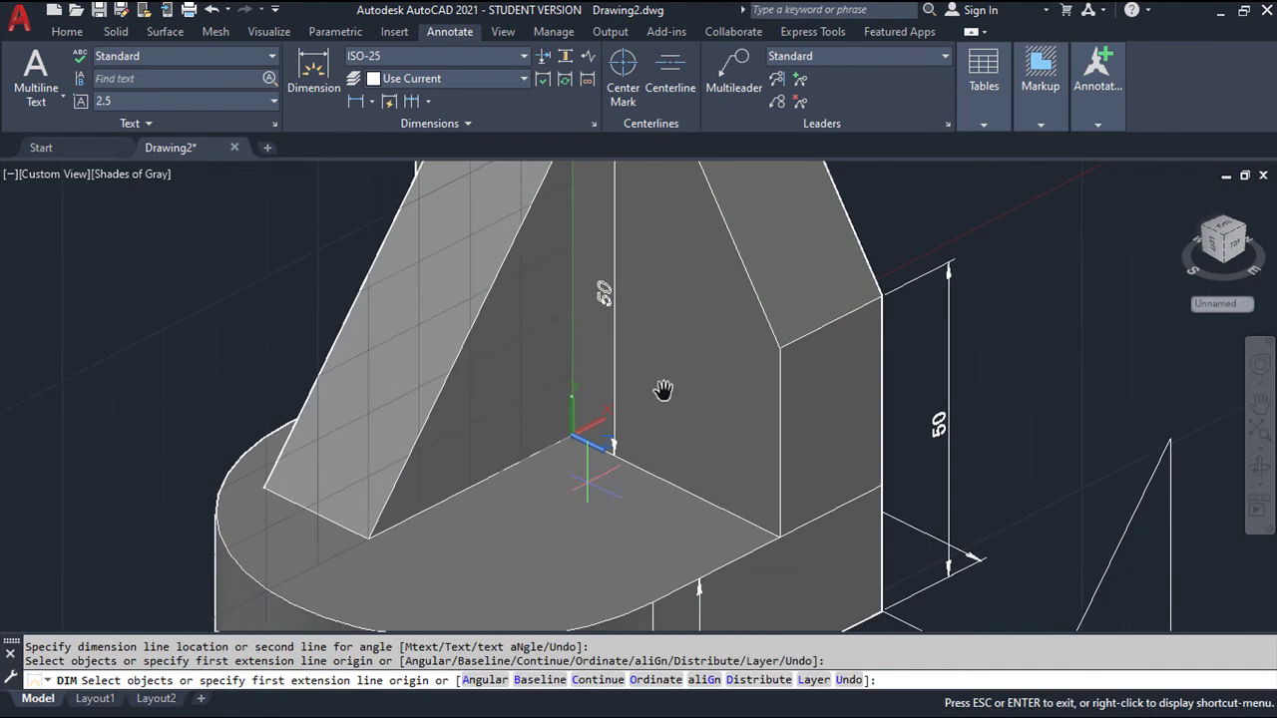
pyautogui.press('Return')
pyautogui.press('Return')
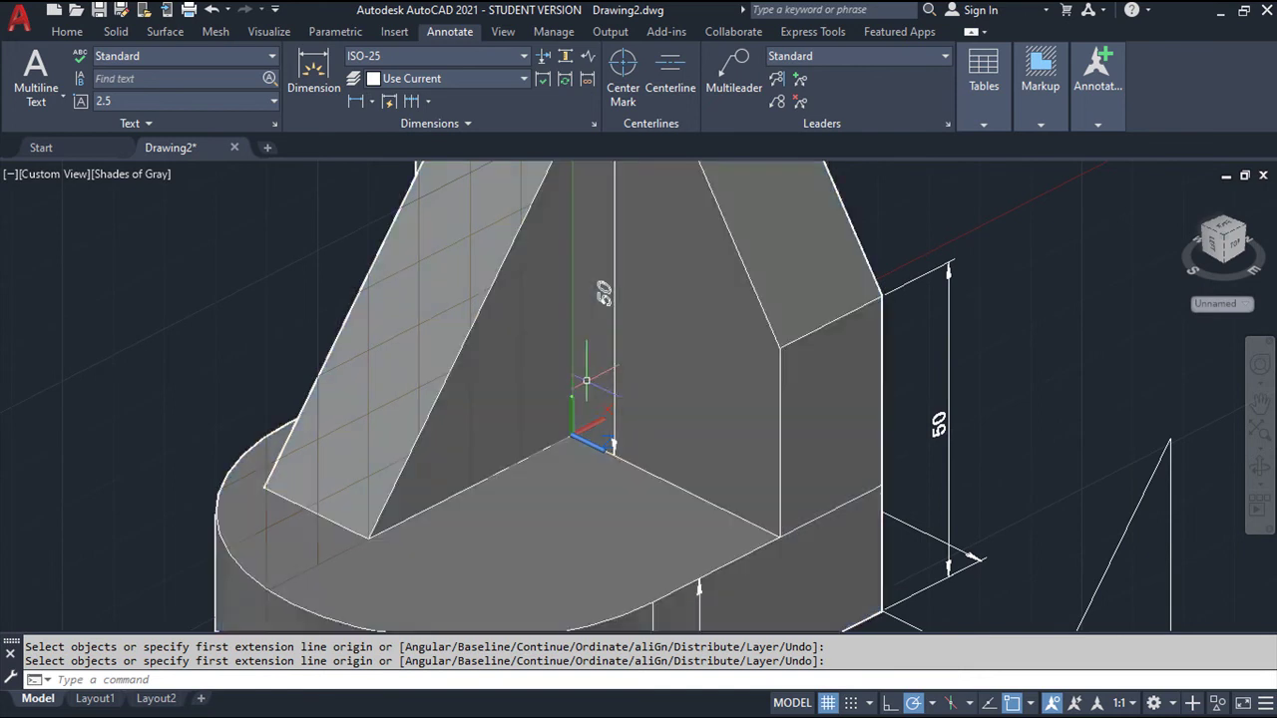
pyautogui.click(586, 441)
# Step: Align the UCS to the base's top face and dimension the rib's bottom edge as 40
pyautogui.click(572, 436)
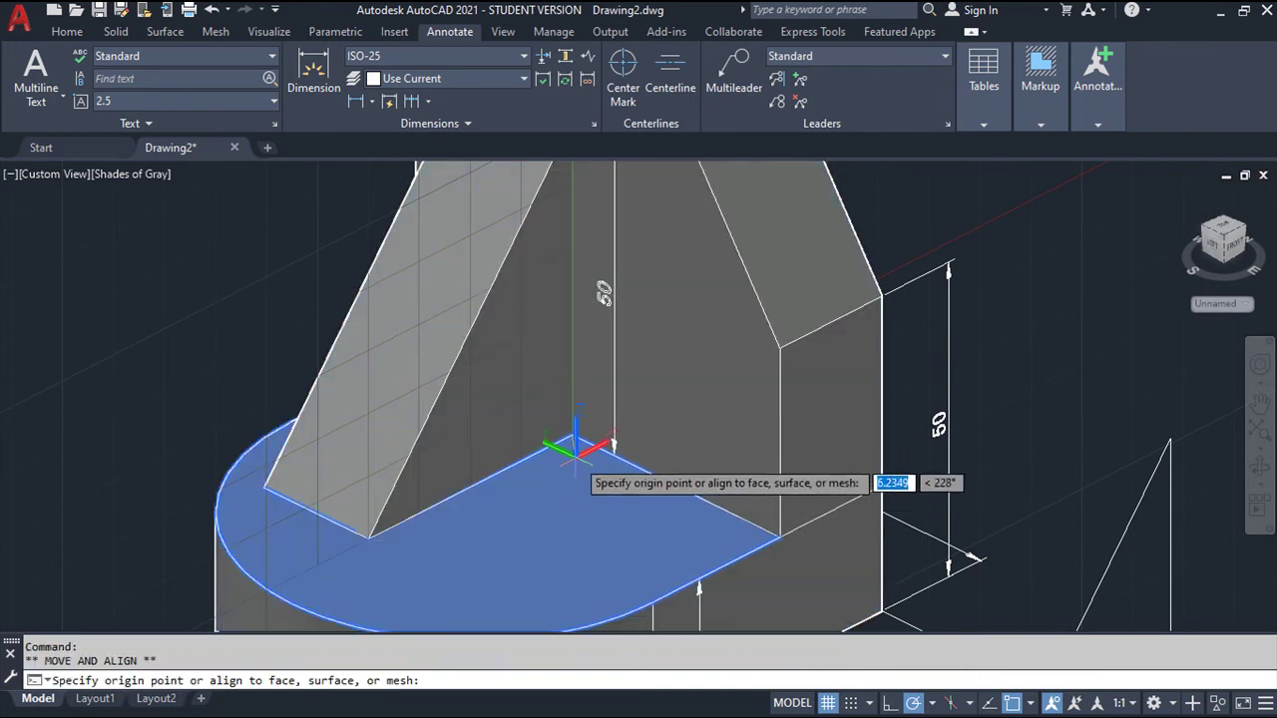
pyautogui.click(572, 437)
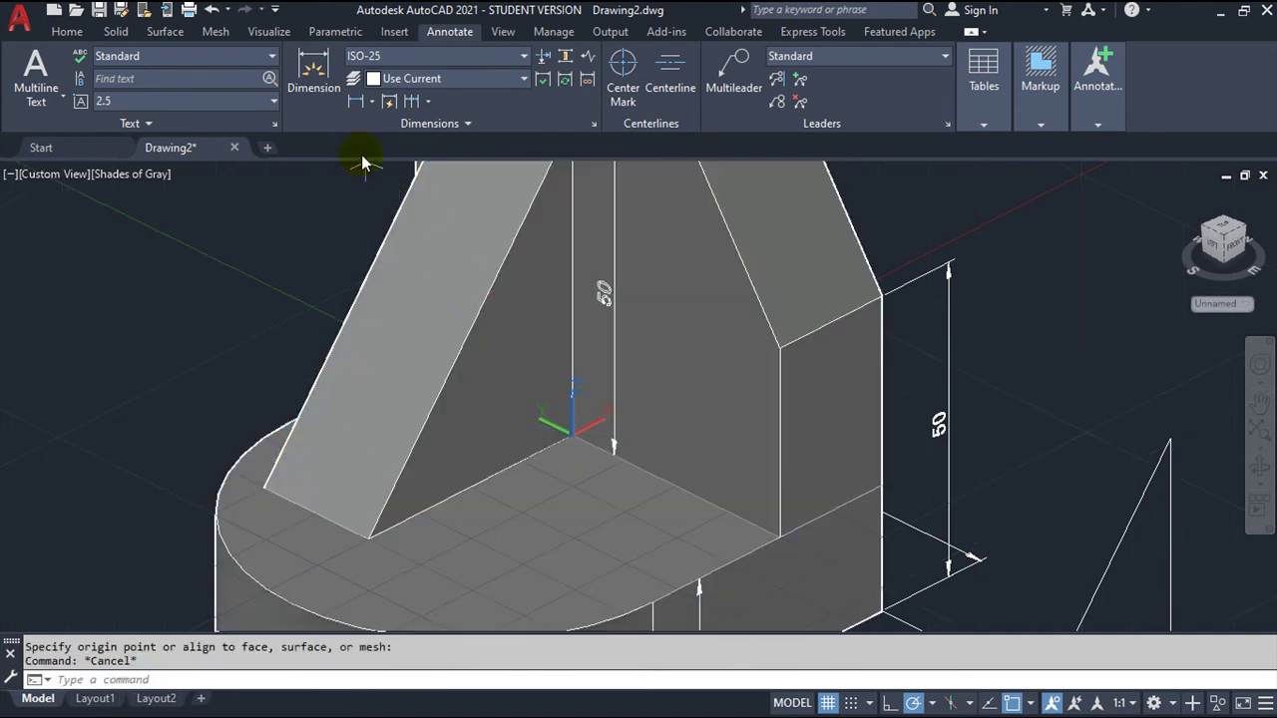
pyautogui.click(319, 88)
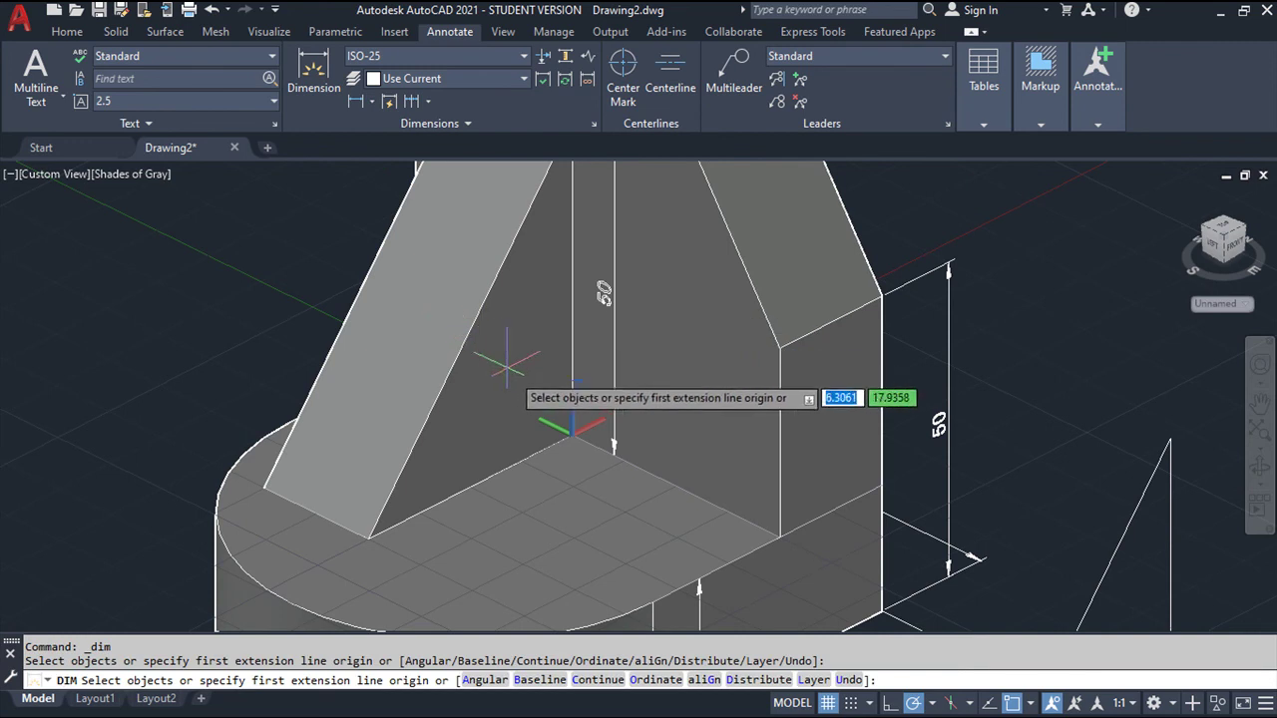
pyautogui.click(571, 435)
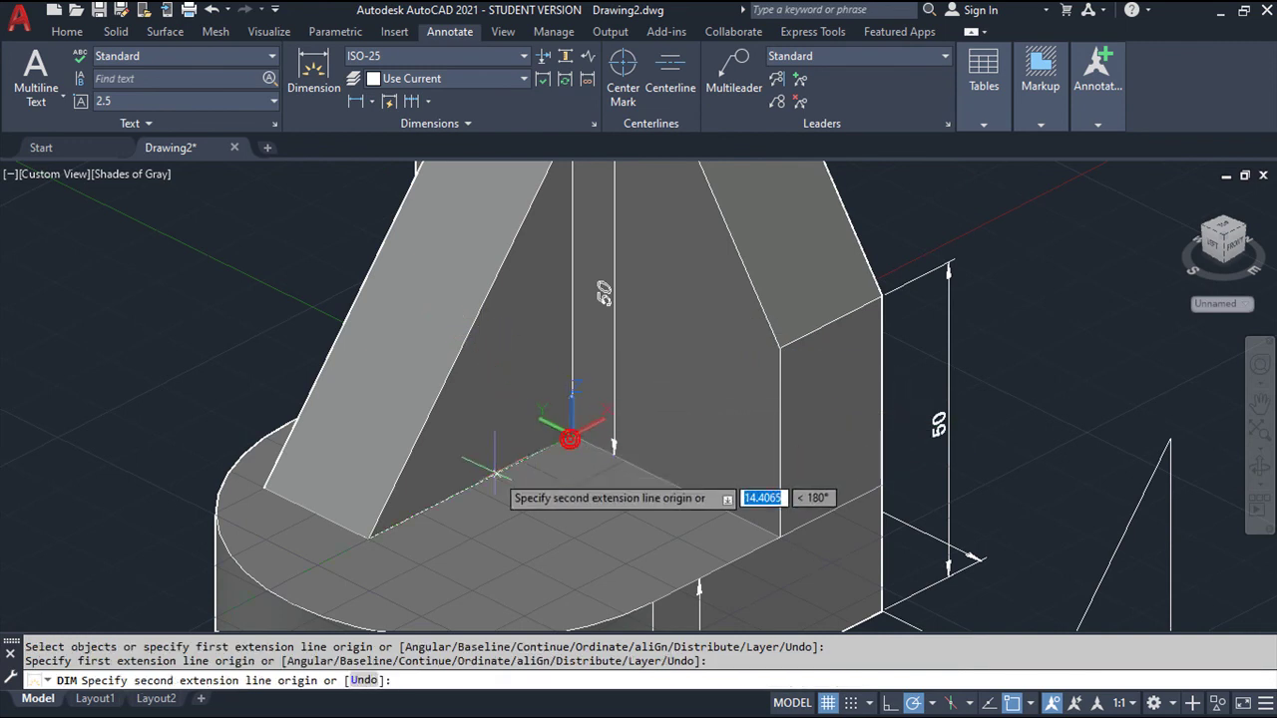
pyautogui.click(368, 539)
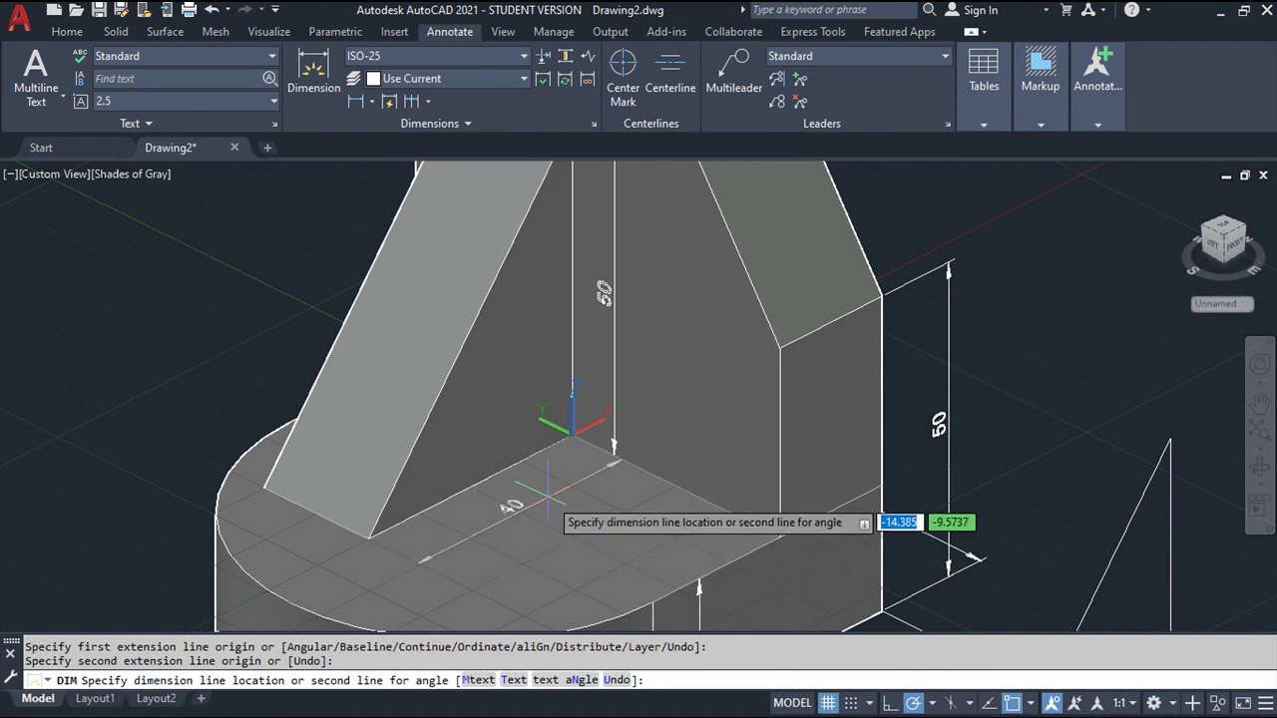
pyautogui.click(548, 492)
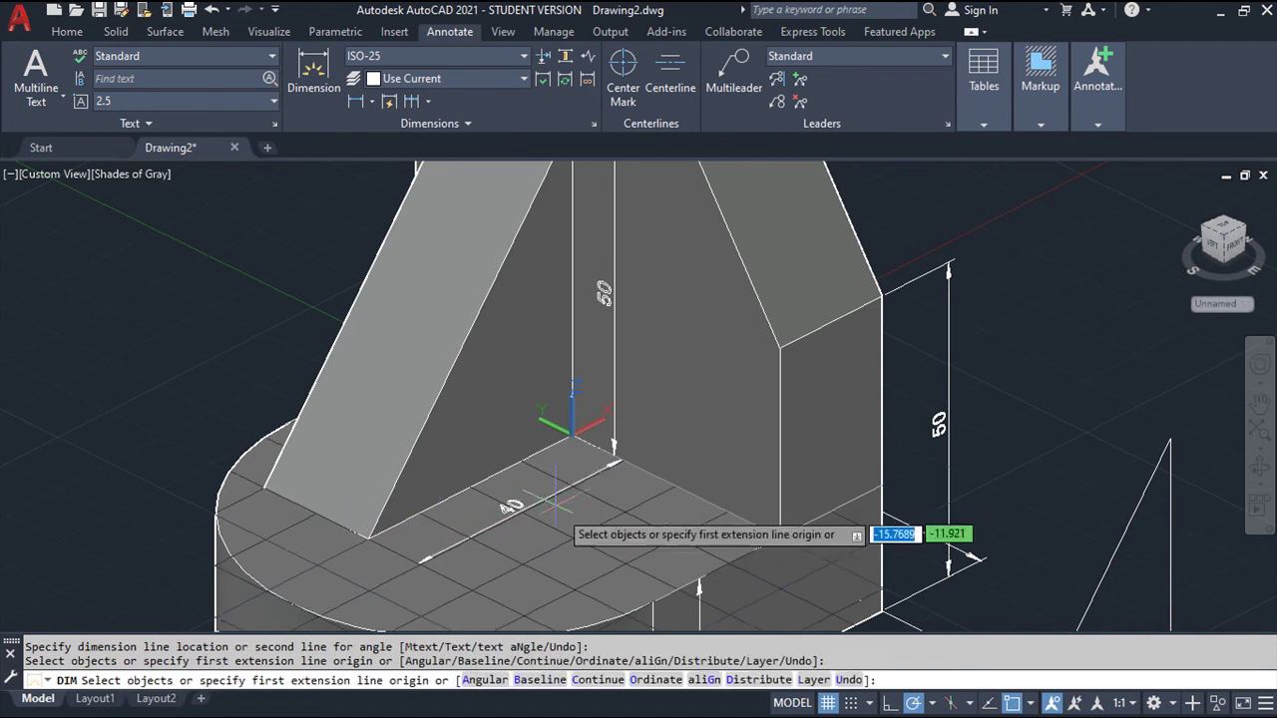
# Step: Dimension the wall thickness along the base's top face as 40
pyautogui.moveTo(649, 533); pyautogui.dragTo(665, 449, button='middle')
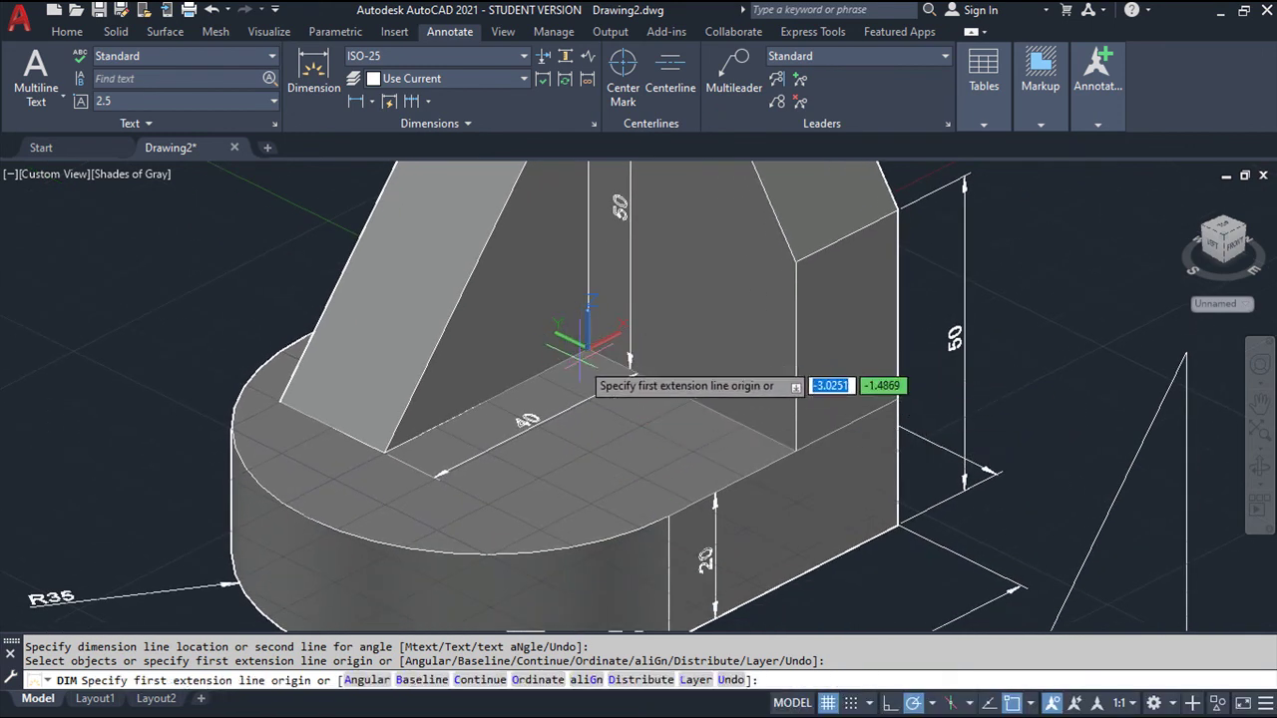
pyautogui.click(588, 349)
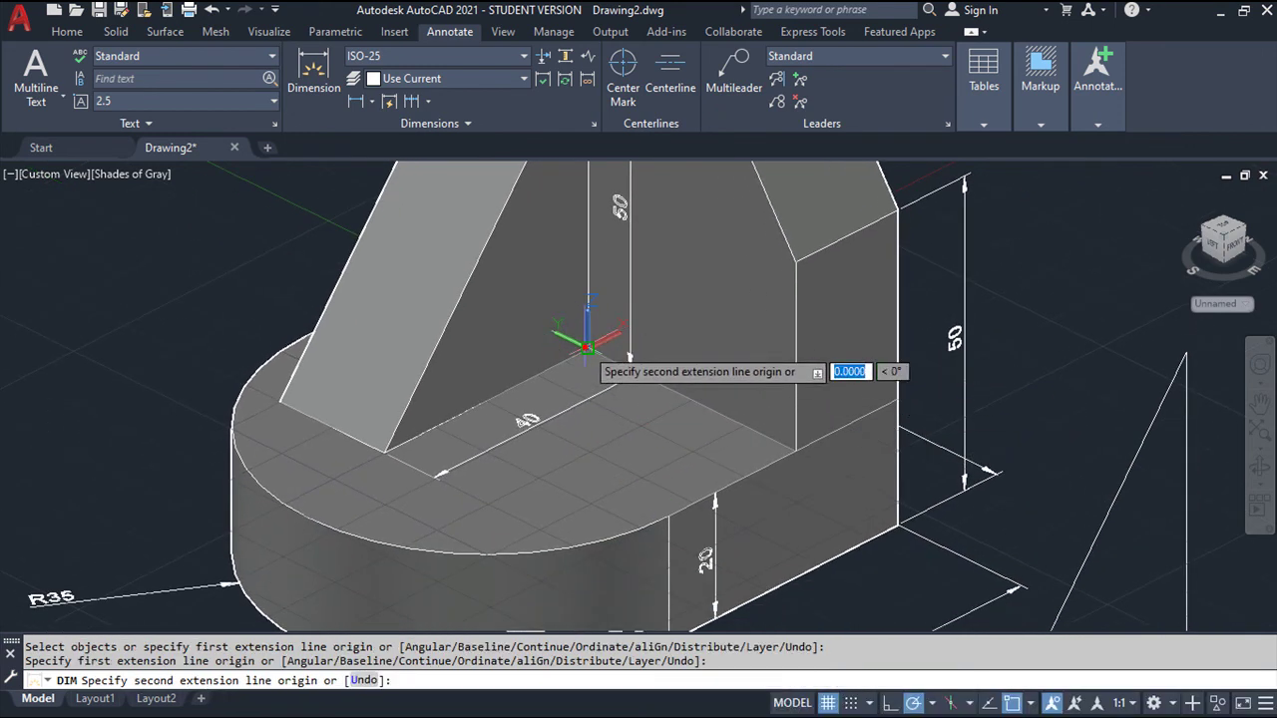
pyautogui.click(795, 451)
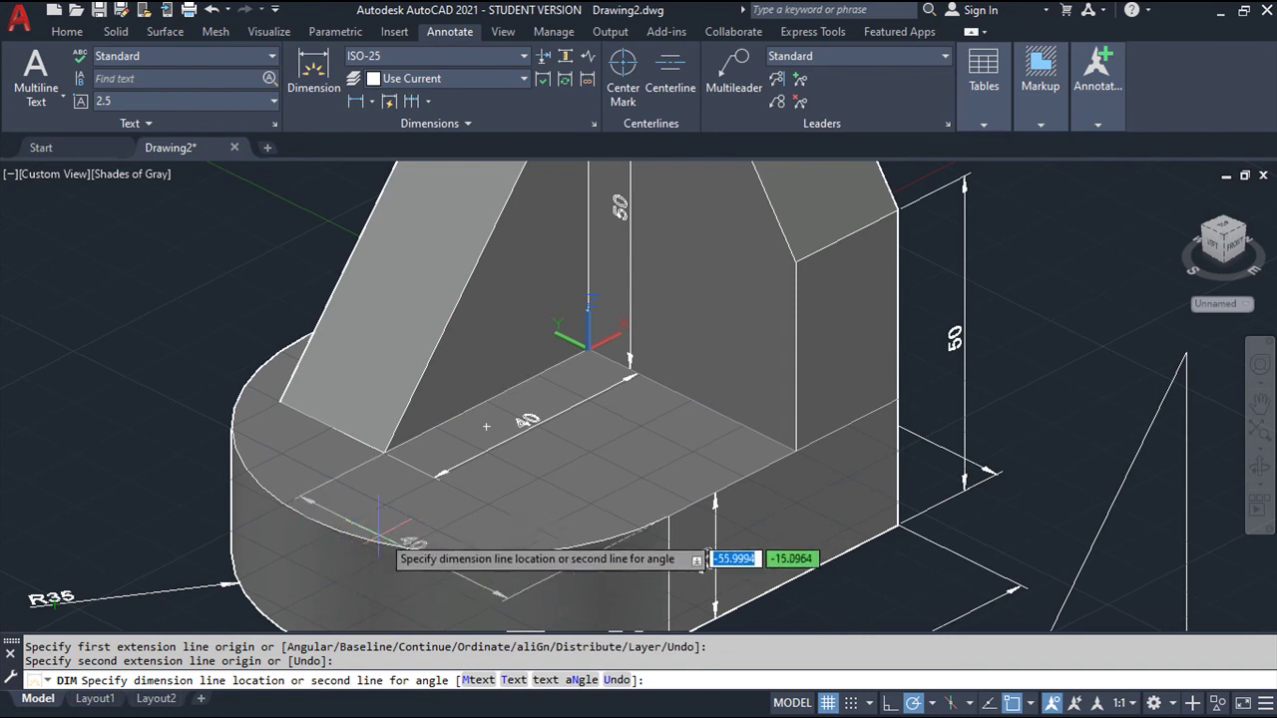
pyautogui.click(398, 511)
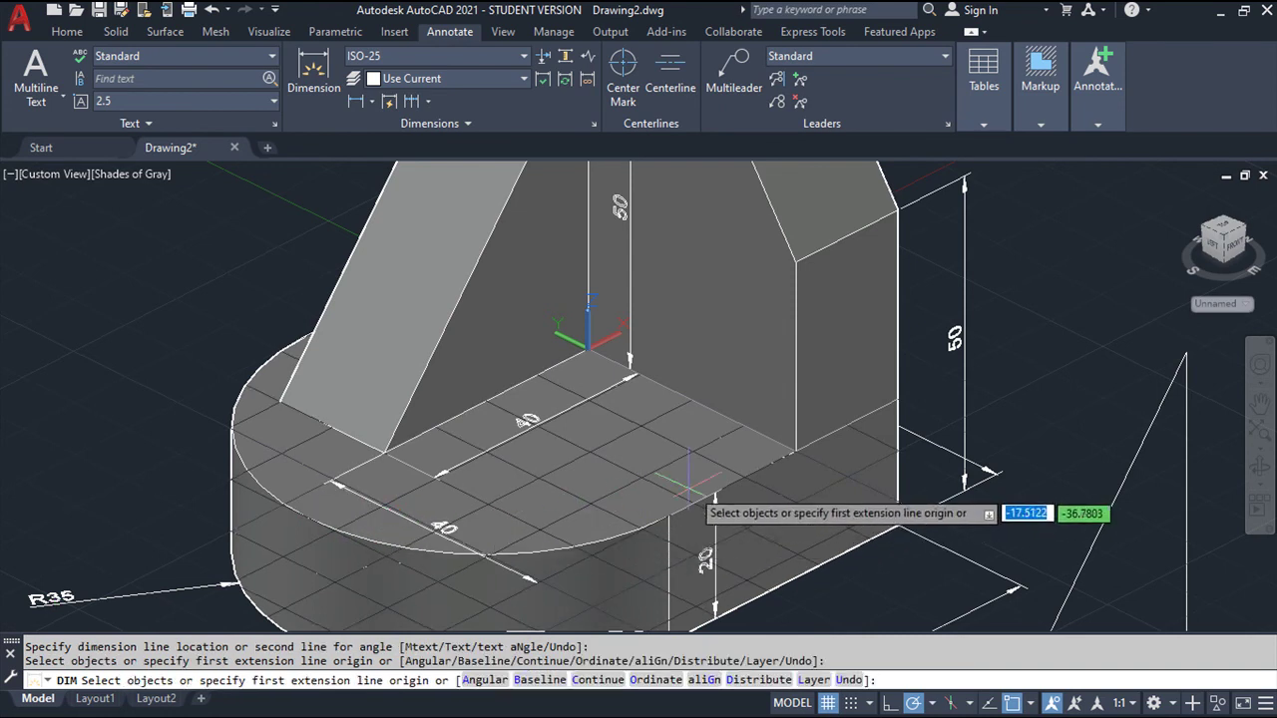
pyautogui.moveTo(721, 436)
pyautogui.mouseDown(button='middle')
pyautogui.moveTo(782, 499)
pyautogui.moveTo(769, 542)
pyautogui.mouseUp(button='middle')
pyautogui.scroll(-2, 753, 464)
# Step: Move the UCS origin onto the upright wall's top face
pyautogui.press('Escape')
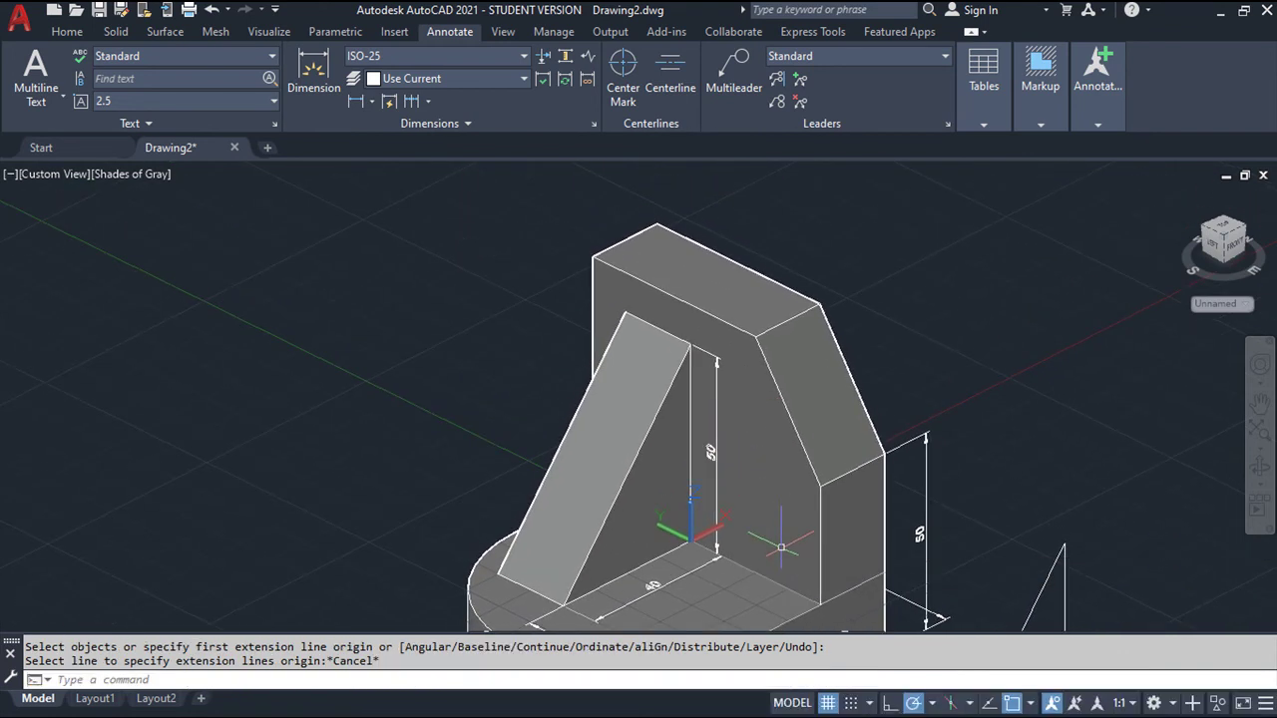
pyautogui.click(701, 538)
pyautogui.click(690, 540)
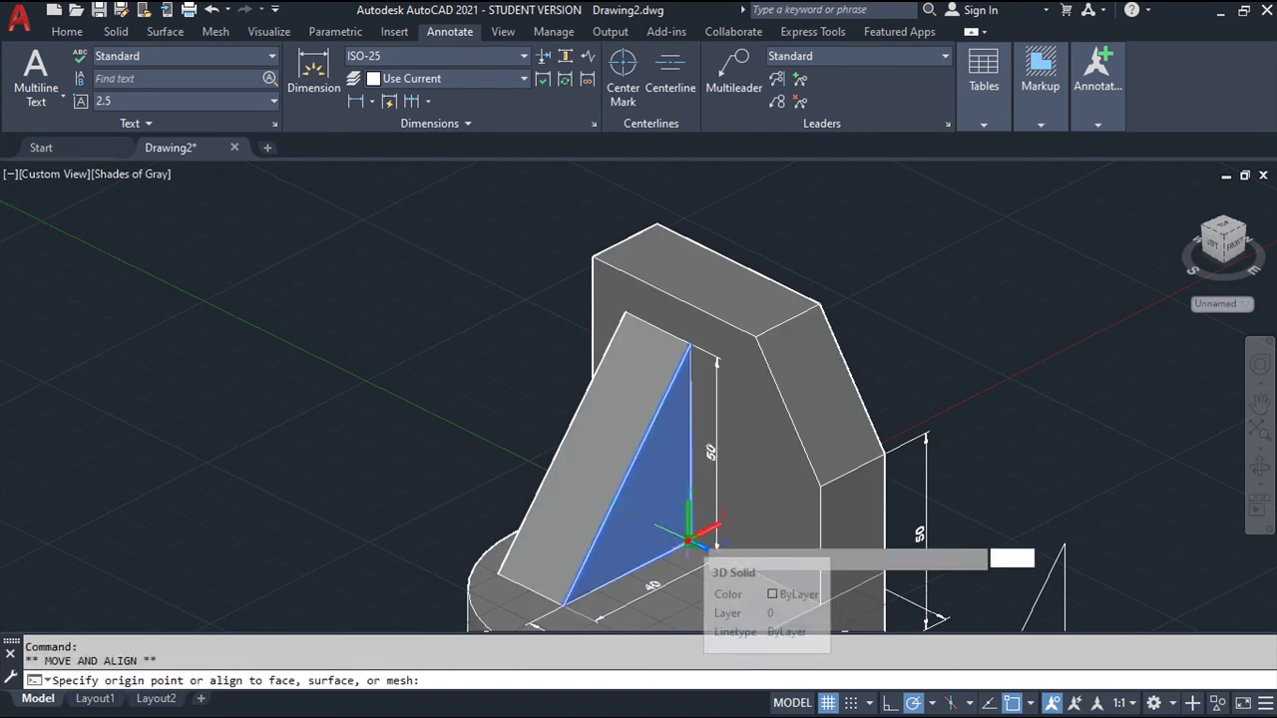
pyautogui.click(658, 228)
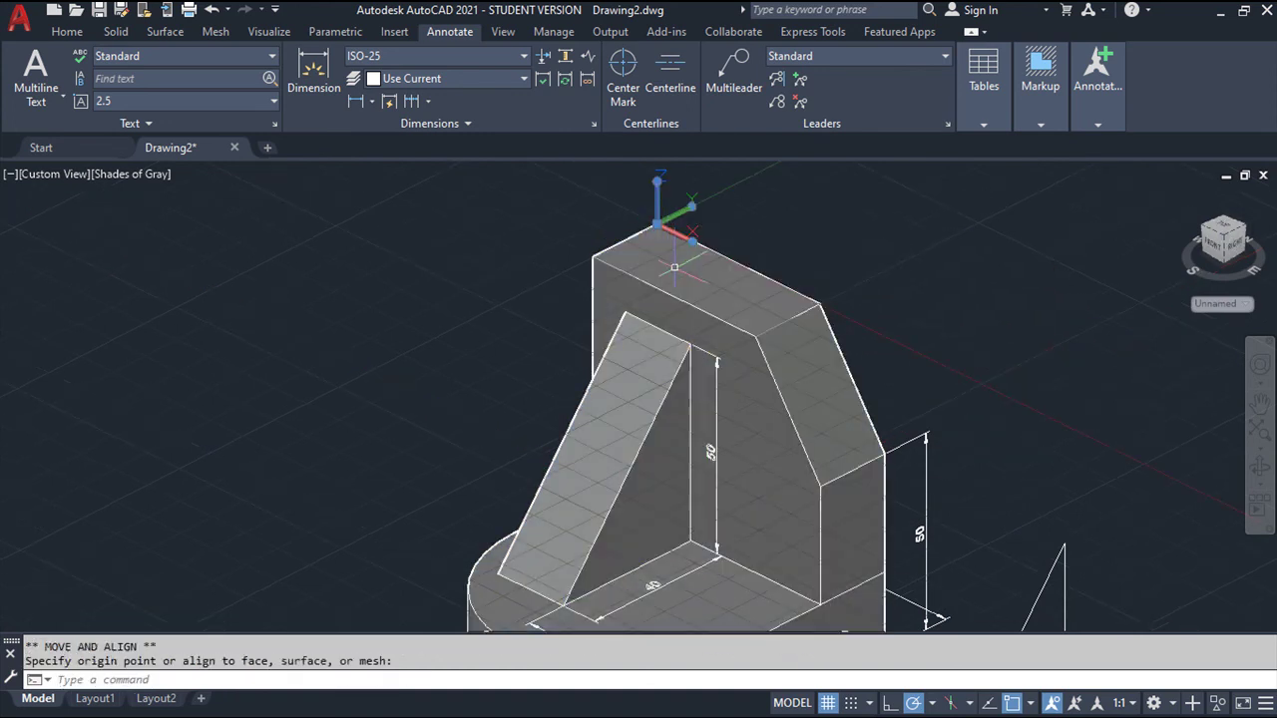
pyautogui.moveTo(687, 321)
pyautogui.mouseDown(button='middle')
pyautogui.moveTo(547, 439)
pyautogui.moveTo(589, 360)
pyautogui.mouseUp(button='middle')
pyautogui.scroll(2, 589, 447)
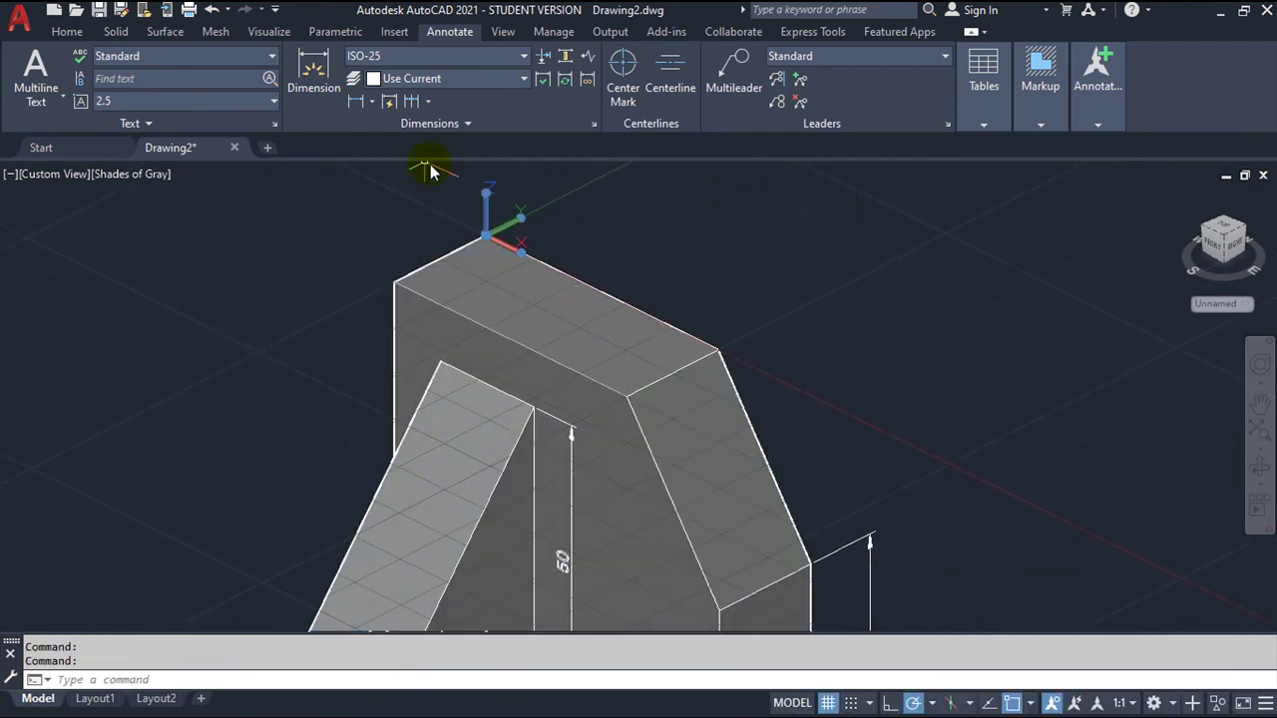
# Step: Dimension the wall's top edge as 50
pyautogui.click(320, 66)
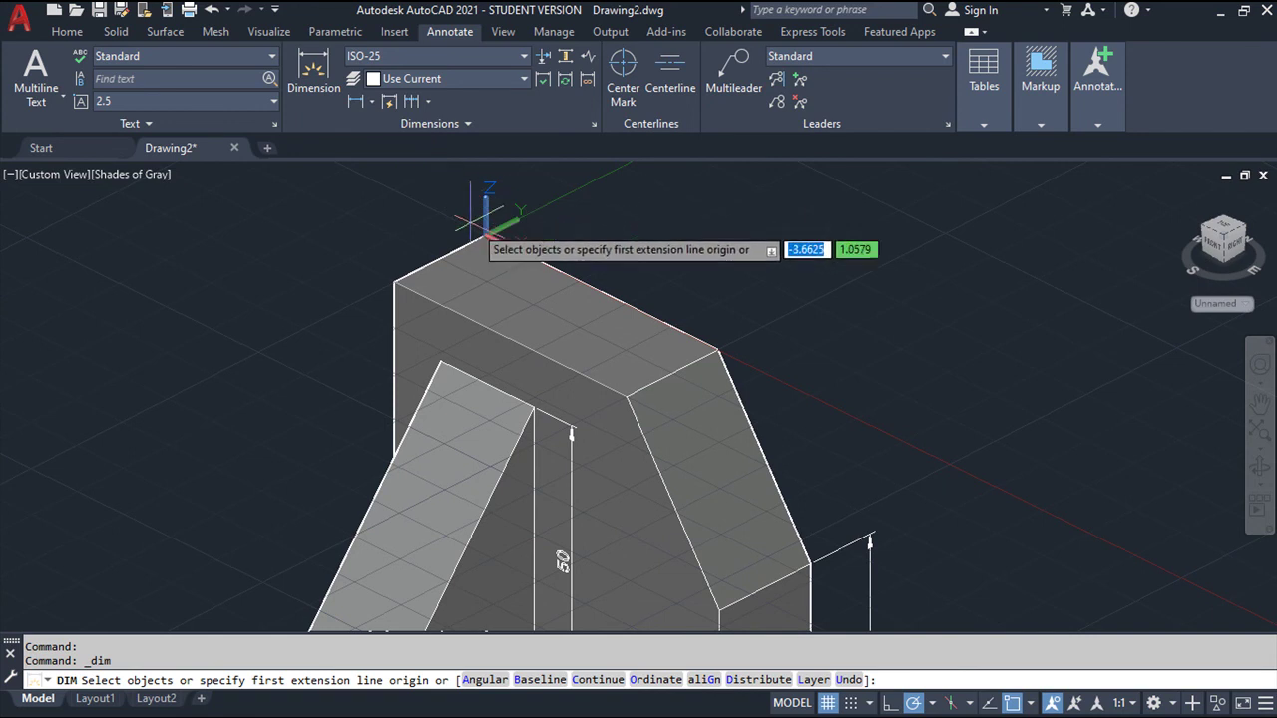
pyautogui.press('Return')
pyautogui.click(485, 236)
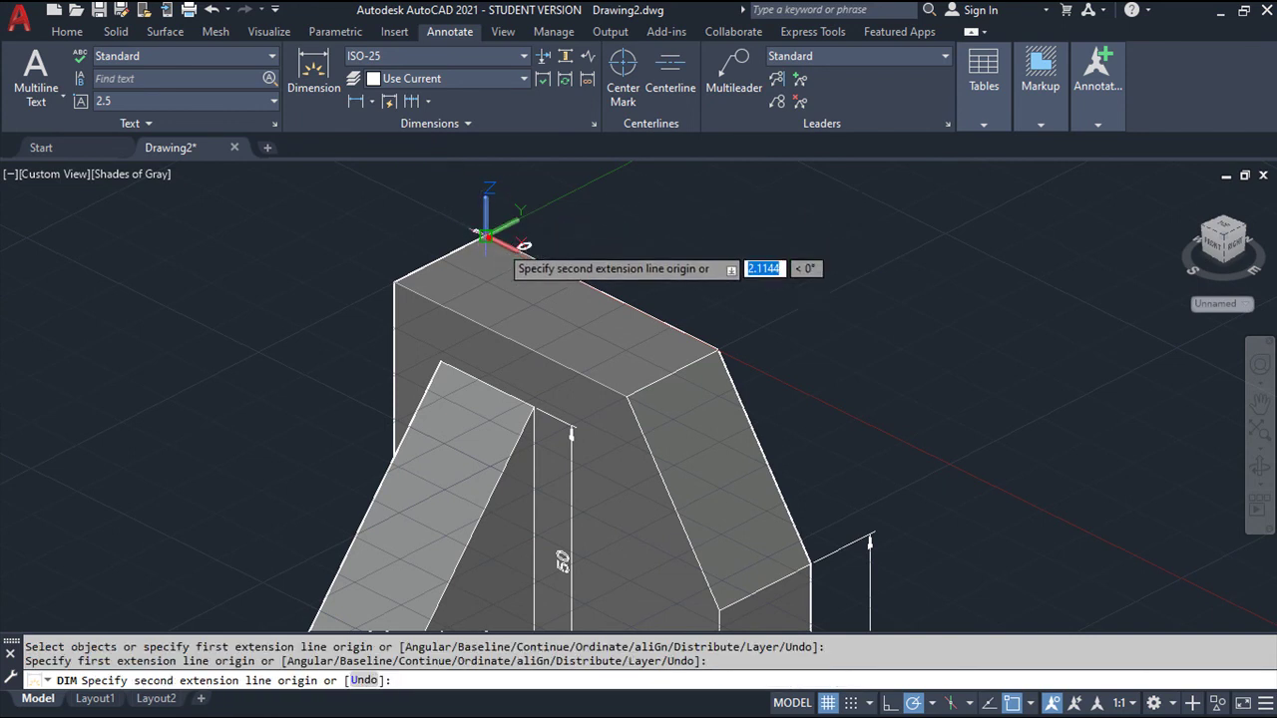
pyautogui.click(717, 352)
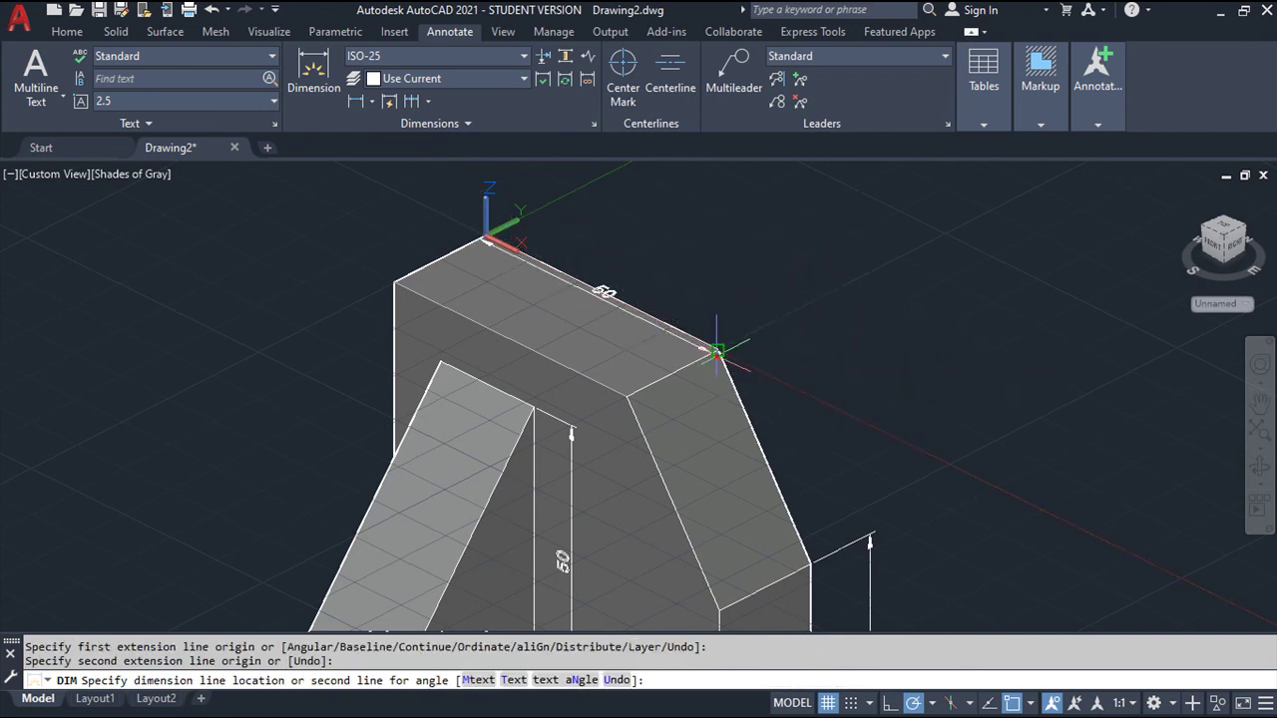
pyautogui.click(742, 269)
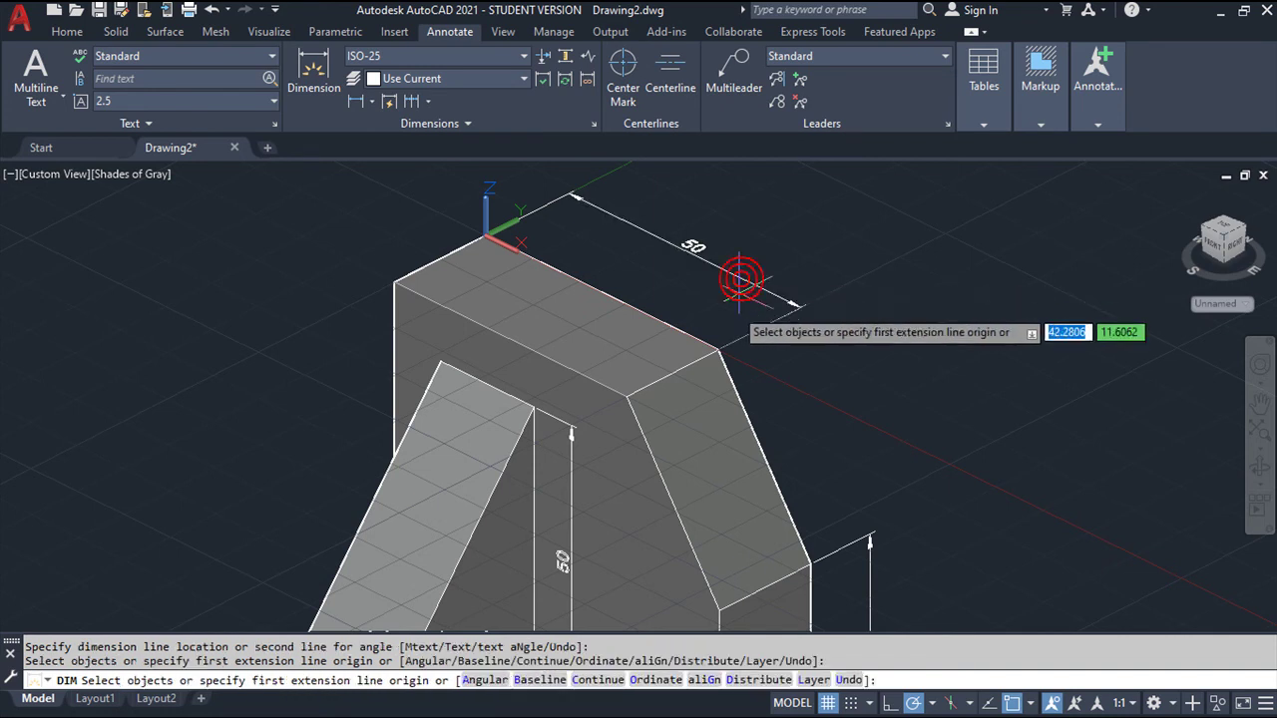
pyautogui.moveTo(523, 431)
pyautogui.mouseDown(button='middle')
pyautogui.moveTo(659, 329)
pyautogui.moveTo(703, 441)
pyautogui.mouseUp(button='middle')
pyautogui.press('Return')
pyautogui.click(612, 209)
pyautogui.click(612, 229)
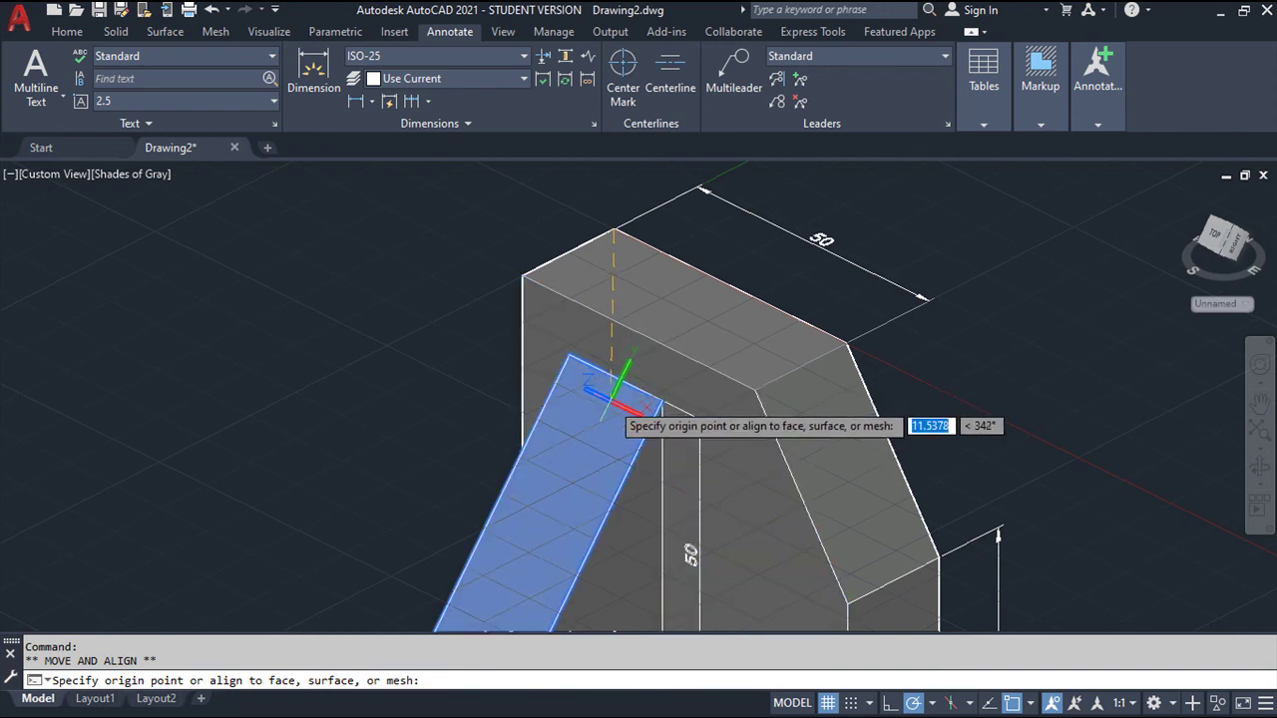
# Step: Align the UCS to the rib's sloped face and add a 20 dimension across its width
pyautogui.click(568, 355)
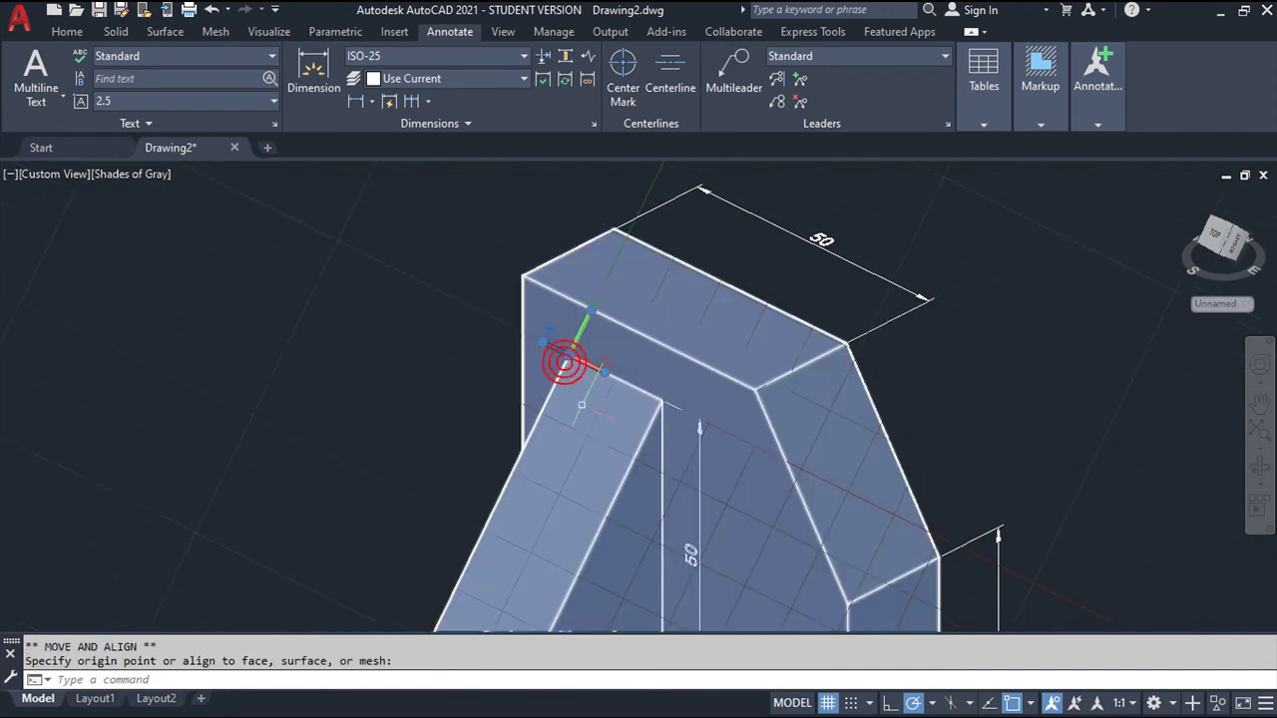
pyautogui.moveTo(580, 435); pyautogui.dragTo(661, 340, button='middle')
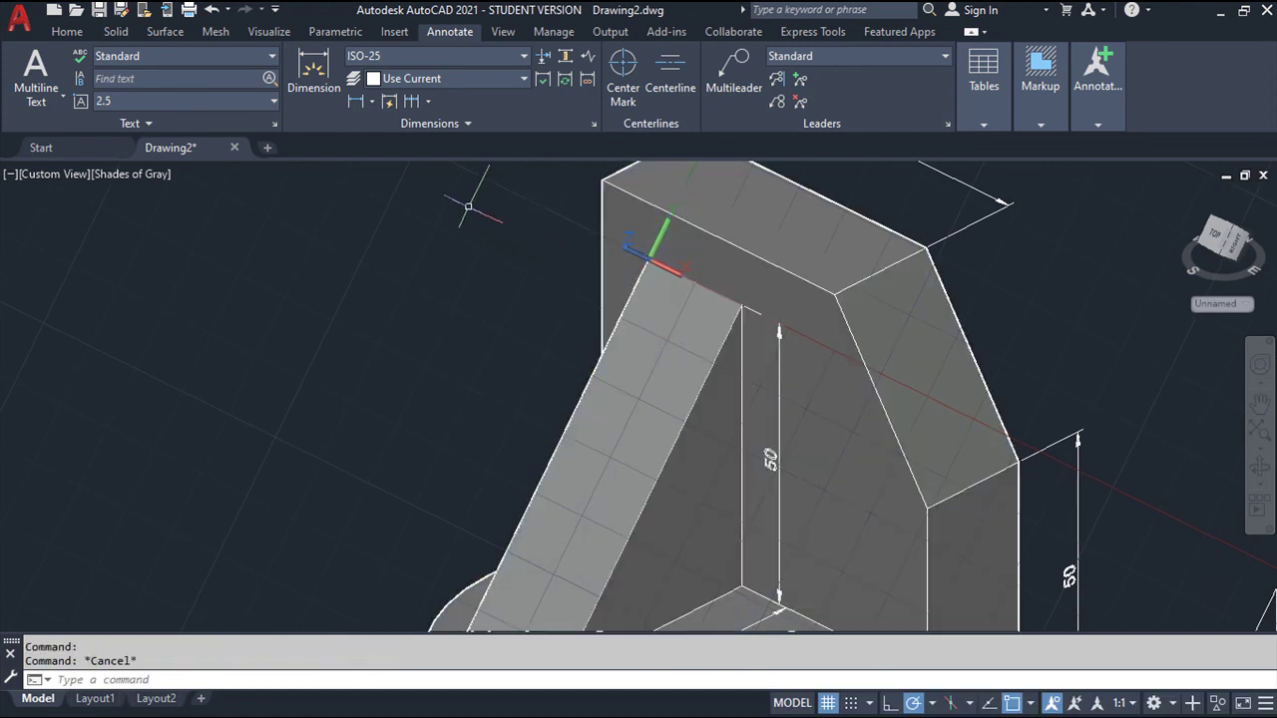
pyautogui.click(325, 78)
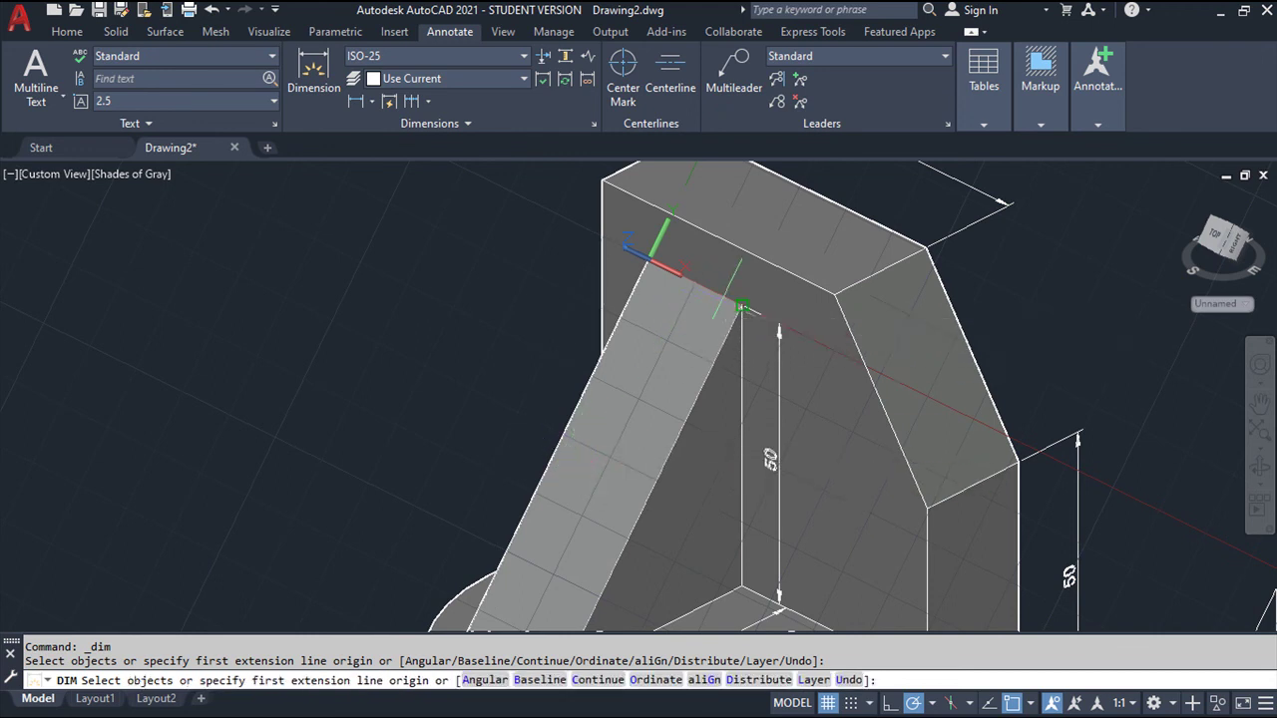
pyautogui.click(742, 305)
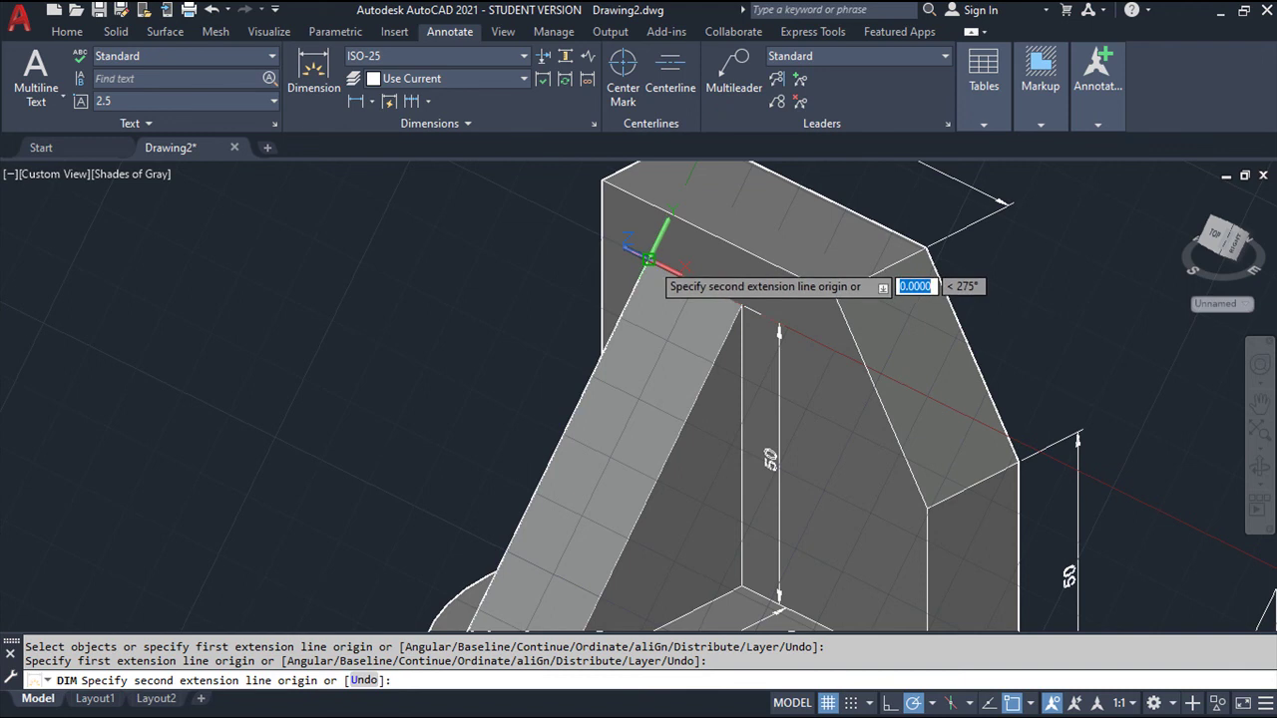
pyautogui.click(649, 261)
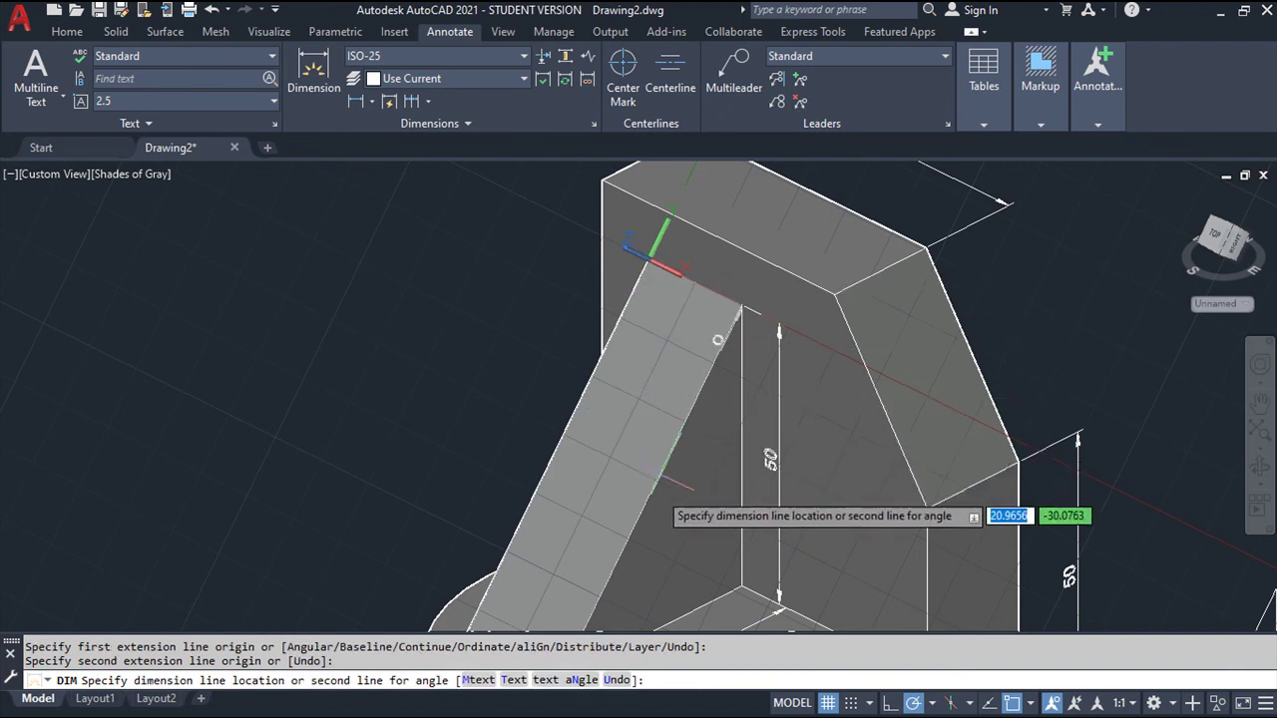
pyautogui.click(527, 526)
pyautogui.moveTo(632, 496); pyautogui.dragTo(682, 325, button='middle')
pyautogui.scroll(-2, 698, 334)
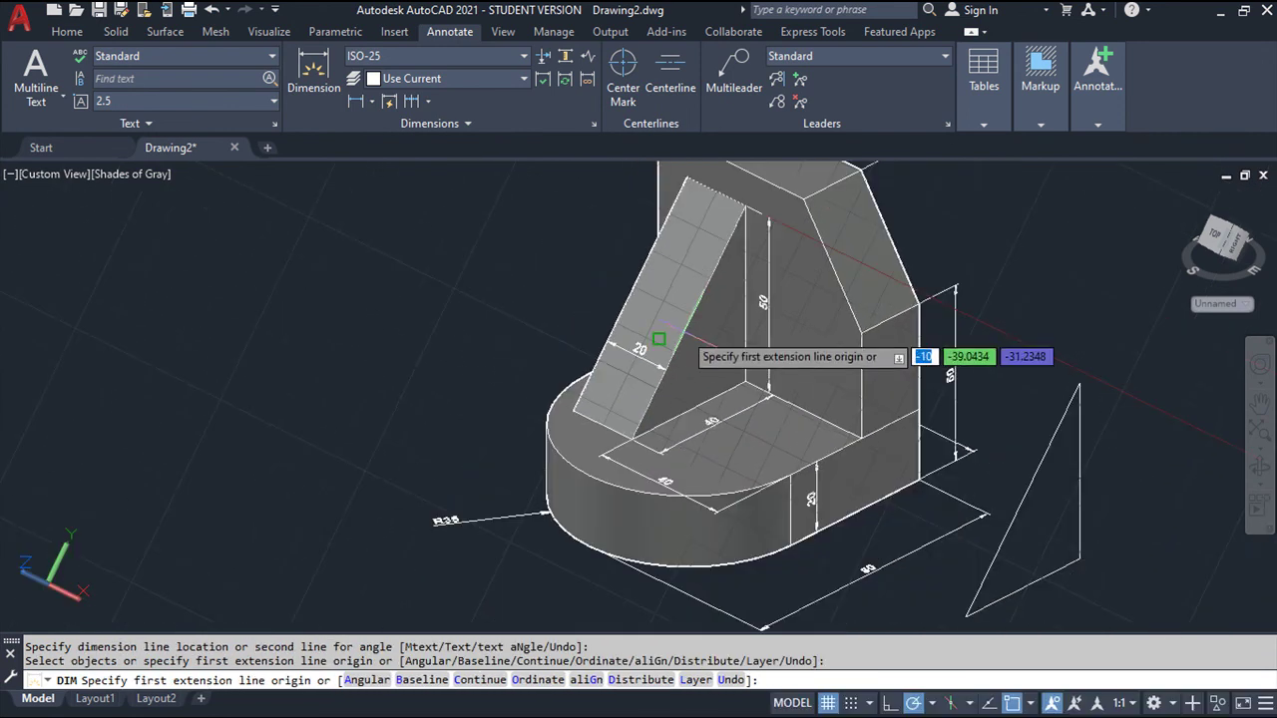
pyautogui.moveTo(761, 419)
pyautogui.mouseDown(button='middle')
pyautogui.moveTo(717, 473)
pyautogui.moveTo(631, 399)
pyautogui.mouseUp(button='middle')
pyautogui.press('Return')
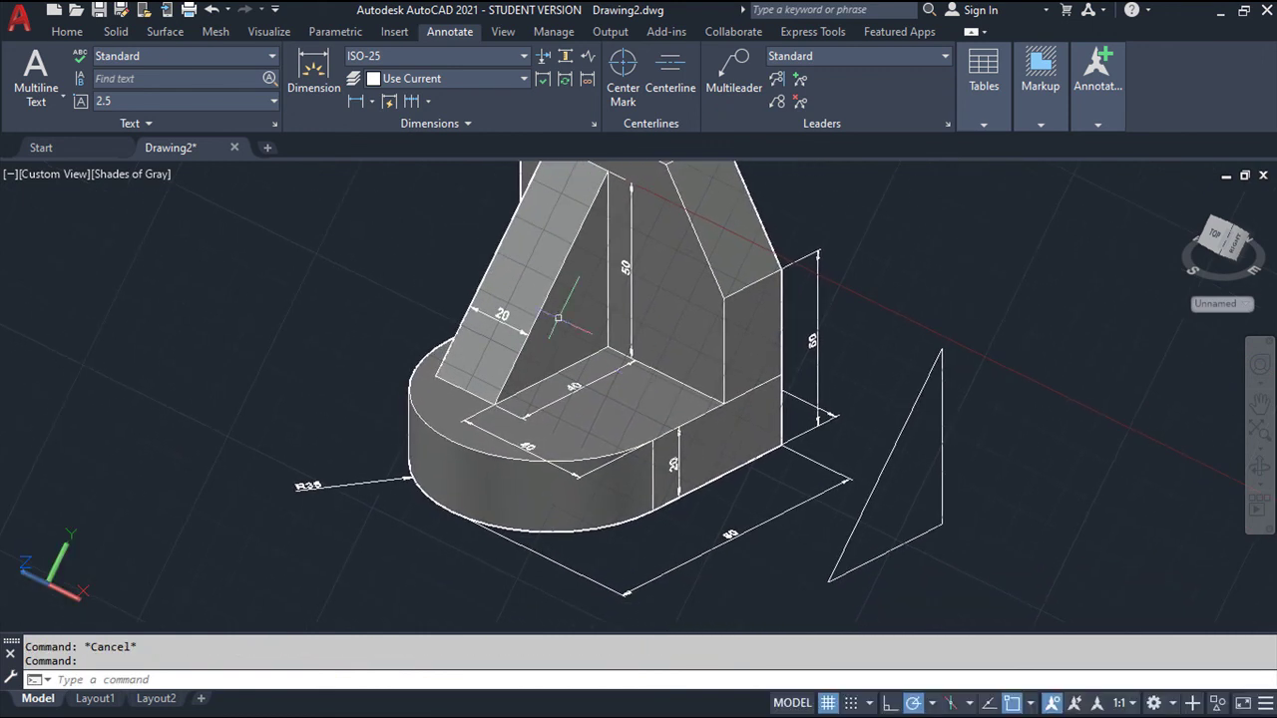
# Step: Erase the four stray triangle lines beside the bracket, then recentre the dimensioned solid in view
pyautogui.click(68, 33)
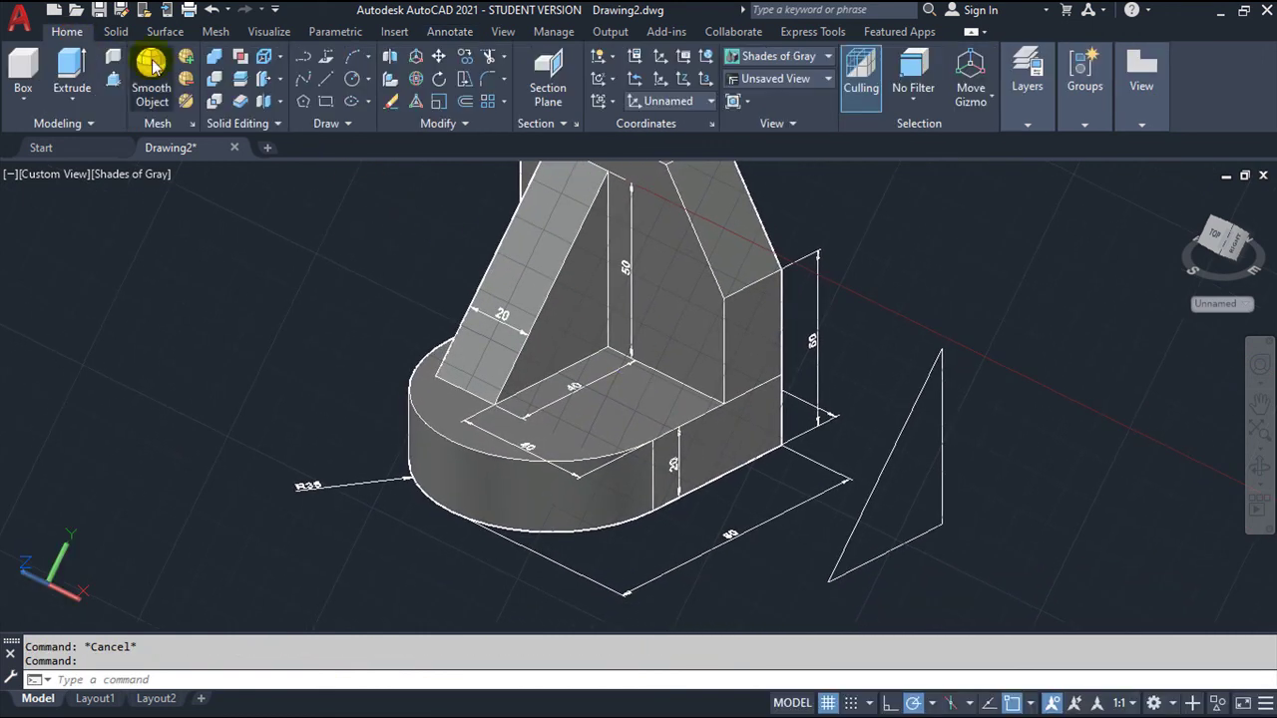
pyautogui.click(389, 103)
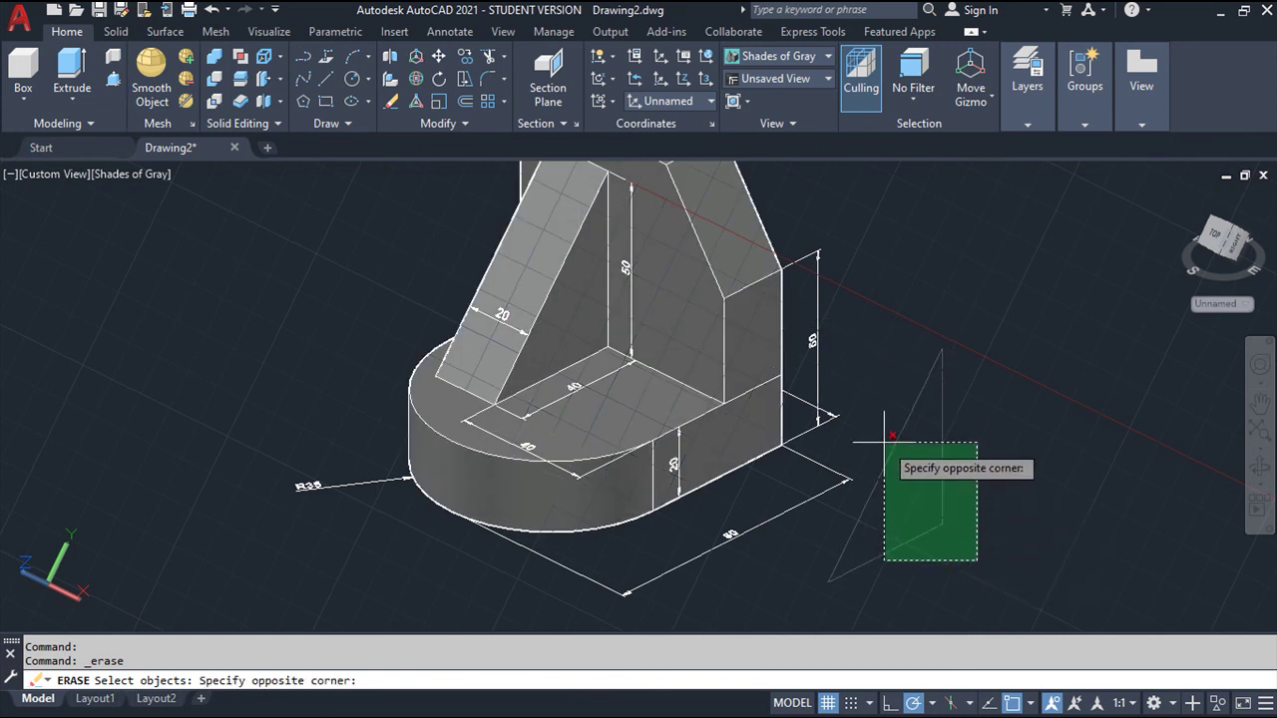
pyautogui.click(884, 445)
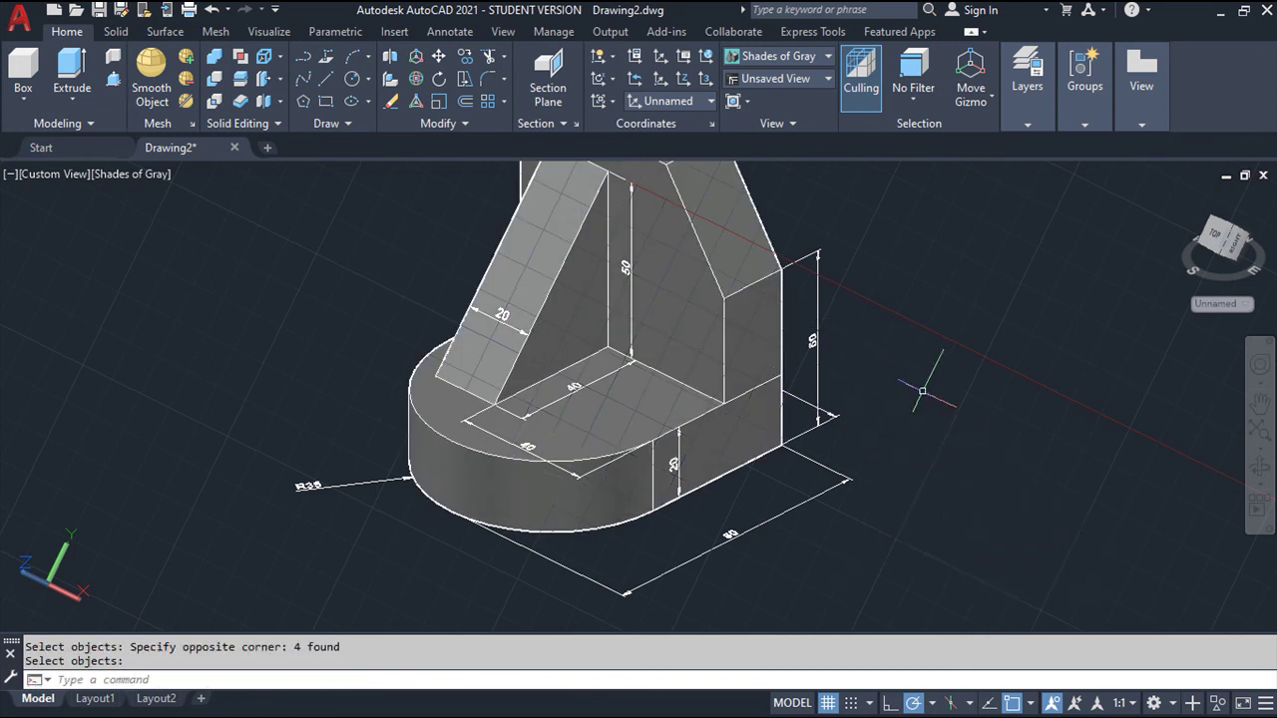
pyautogui.moveTo(922, 392); pyautogui.dragTo(963, 447, button='middle')
pyautogui.press('Escape')
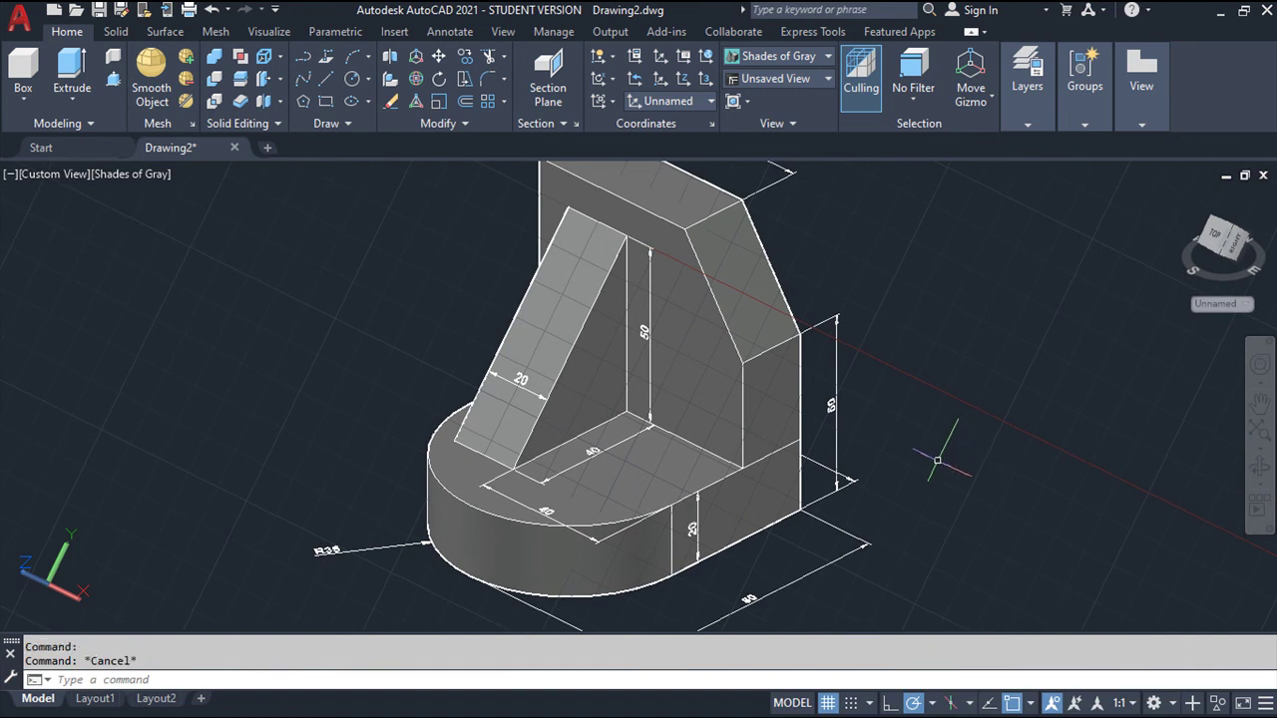
pyautogui.scroll(-2, 938, 460)
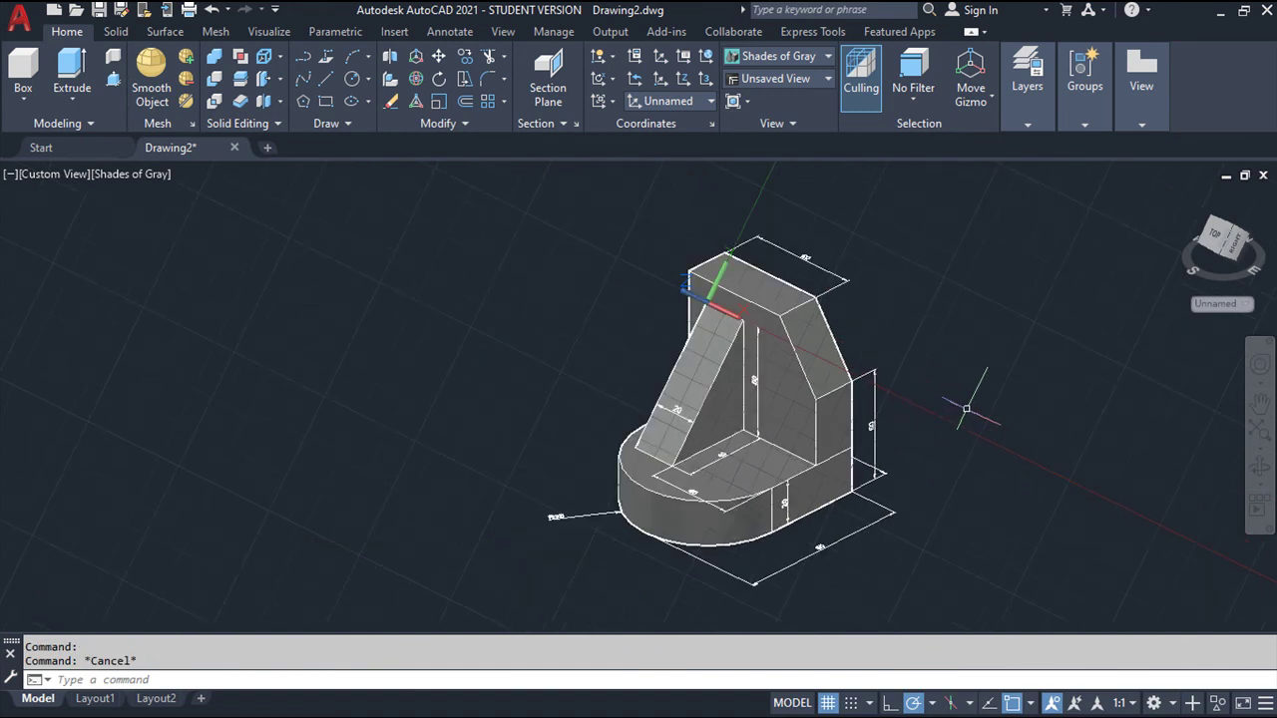
pyautogui.moveTo(981, 419); pyautogui.dragTo(898, 404, button='middle')
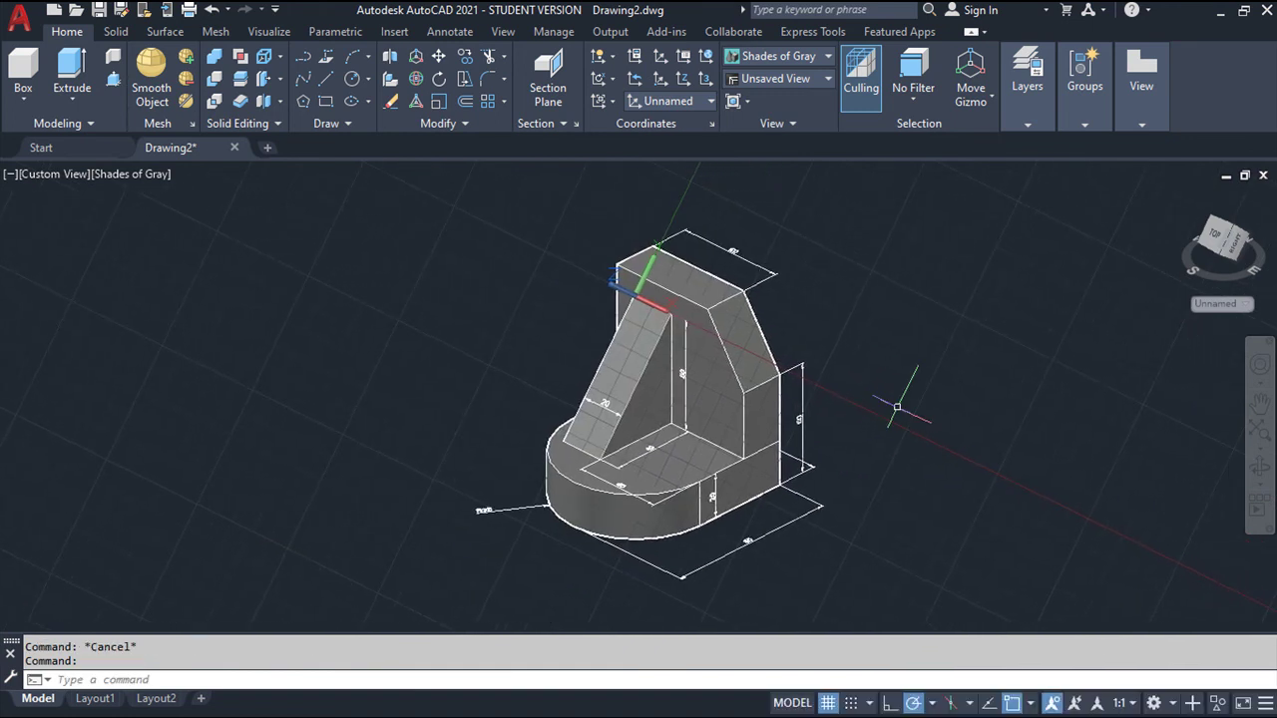
pyautogui.scroll(2, 898, 407)
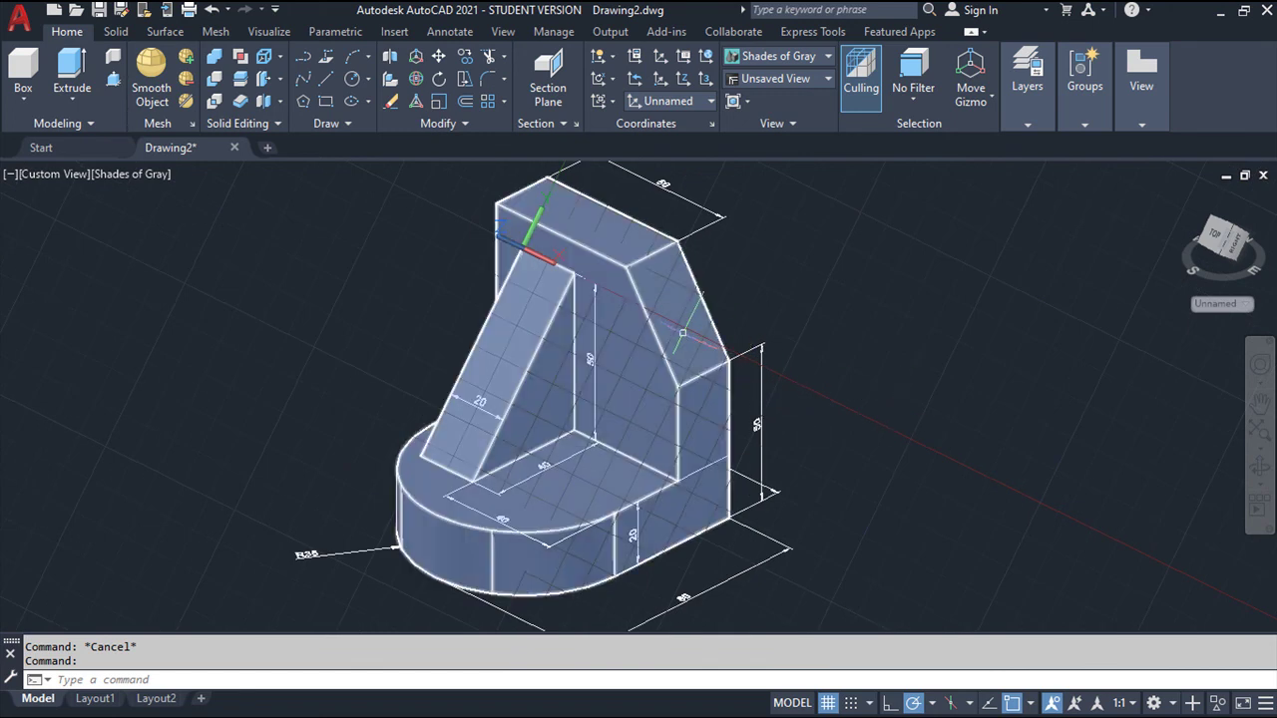
pyautogui.moveTo(816, 337)
pyautogui.mouseDown(button='middle')
pyautogui.moveTo(887, 372)
pyautogui.moveTo(908, 325)
pyautogui.mouseUp(button='middle')
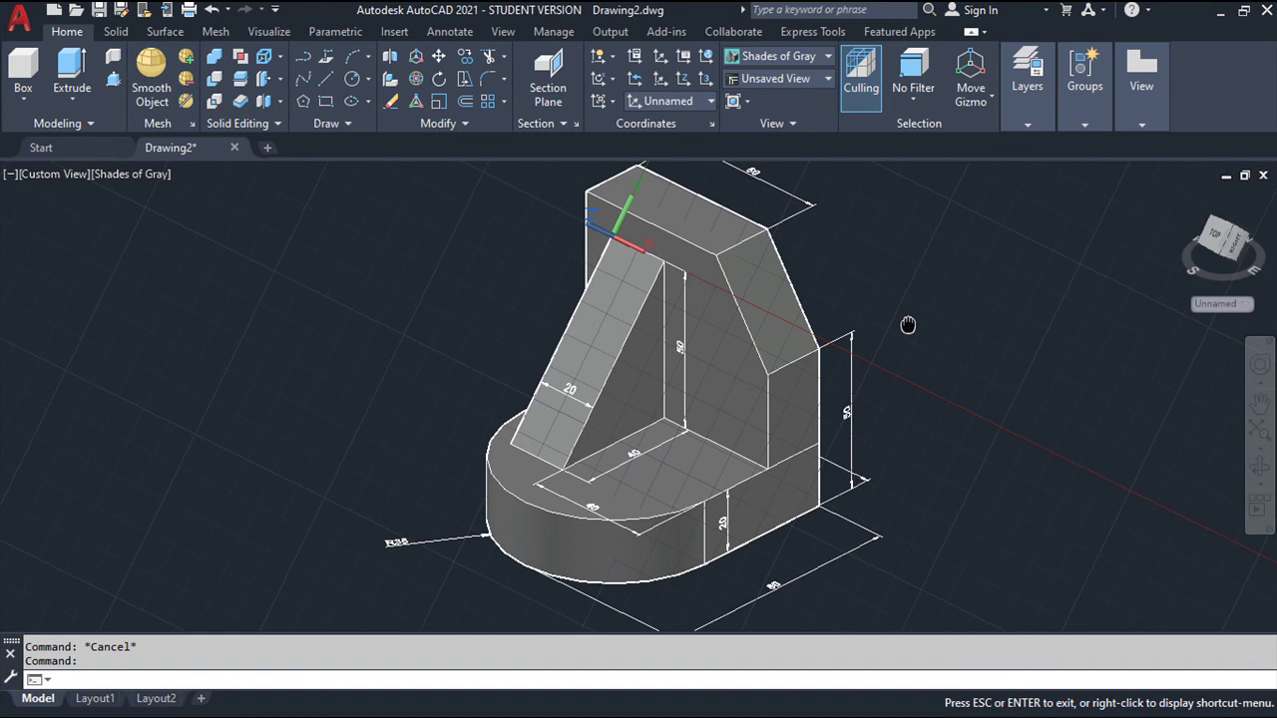
pyautogui.press('Escape')
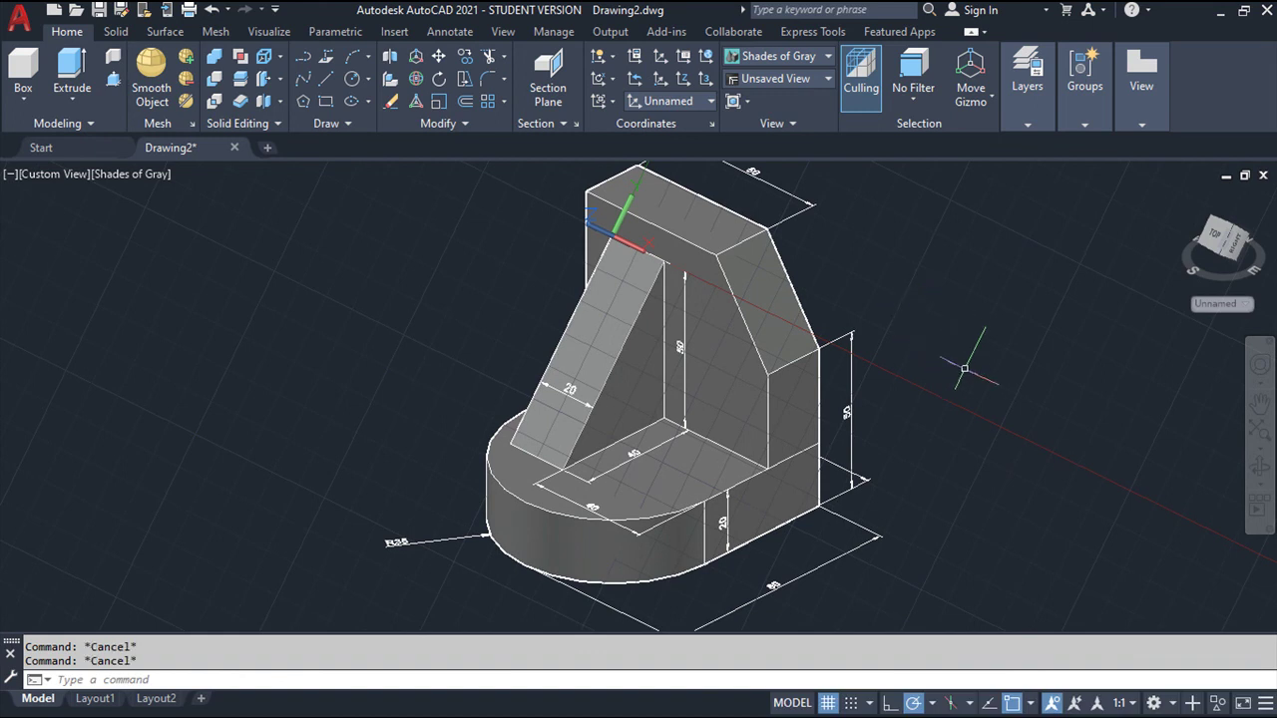